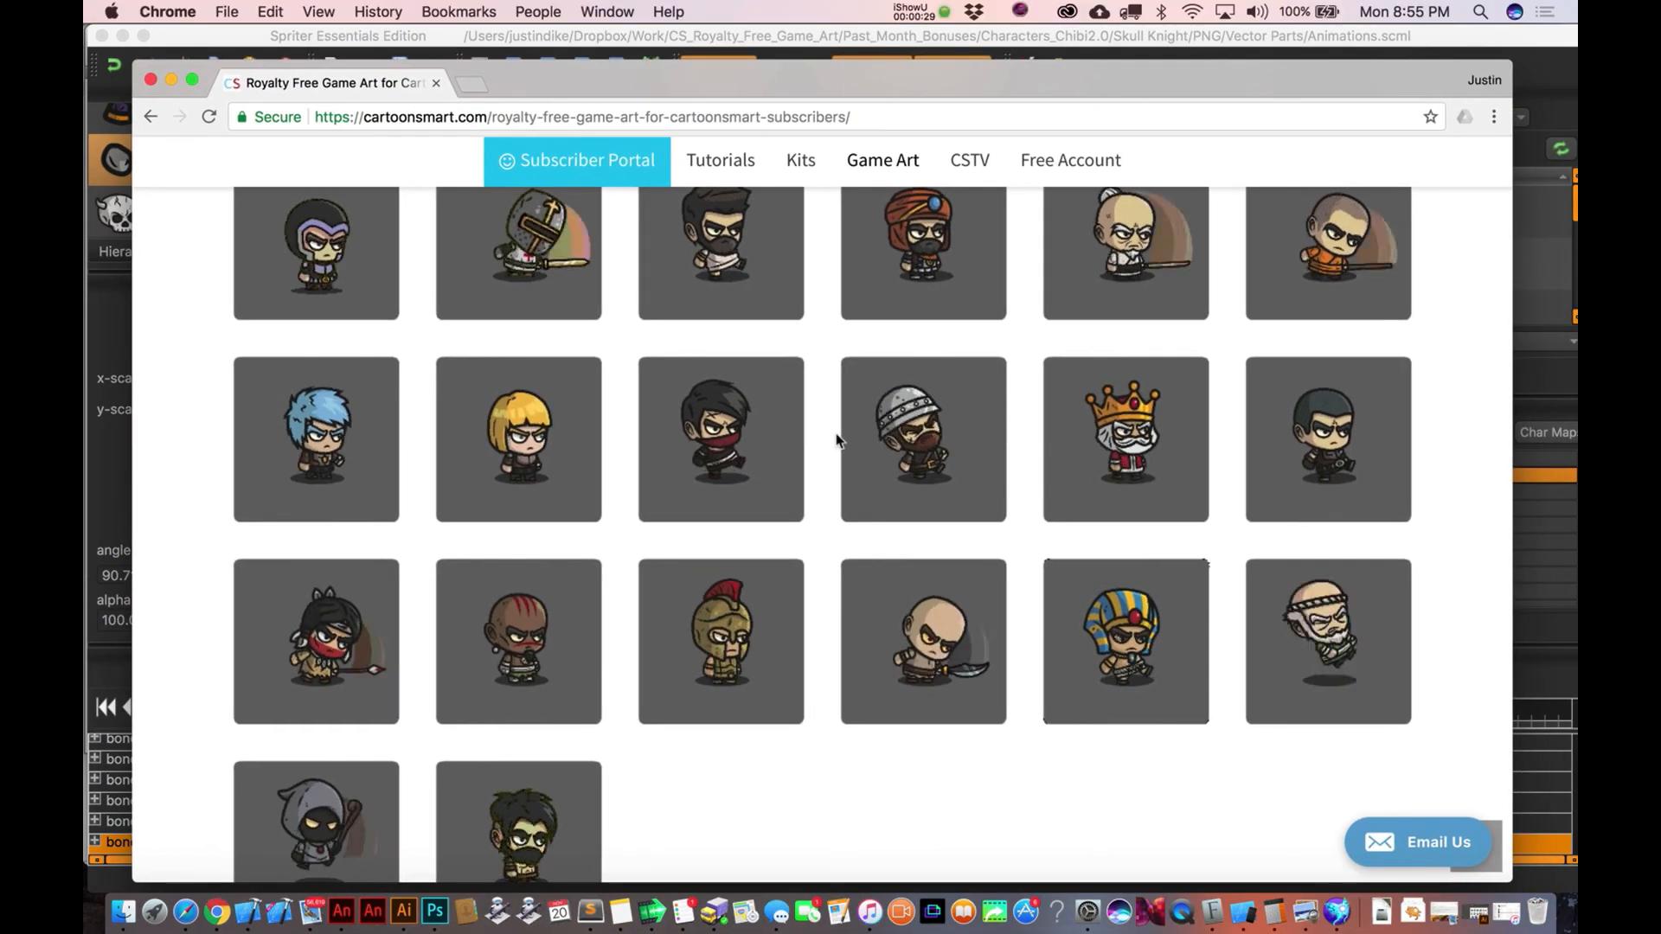
# Look through the animated characters in November's game art bundle on the CartoonSmart page.
pyautogui.scroll(5, 836, 441)
pyautogui.scroll(5, 836, 441)
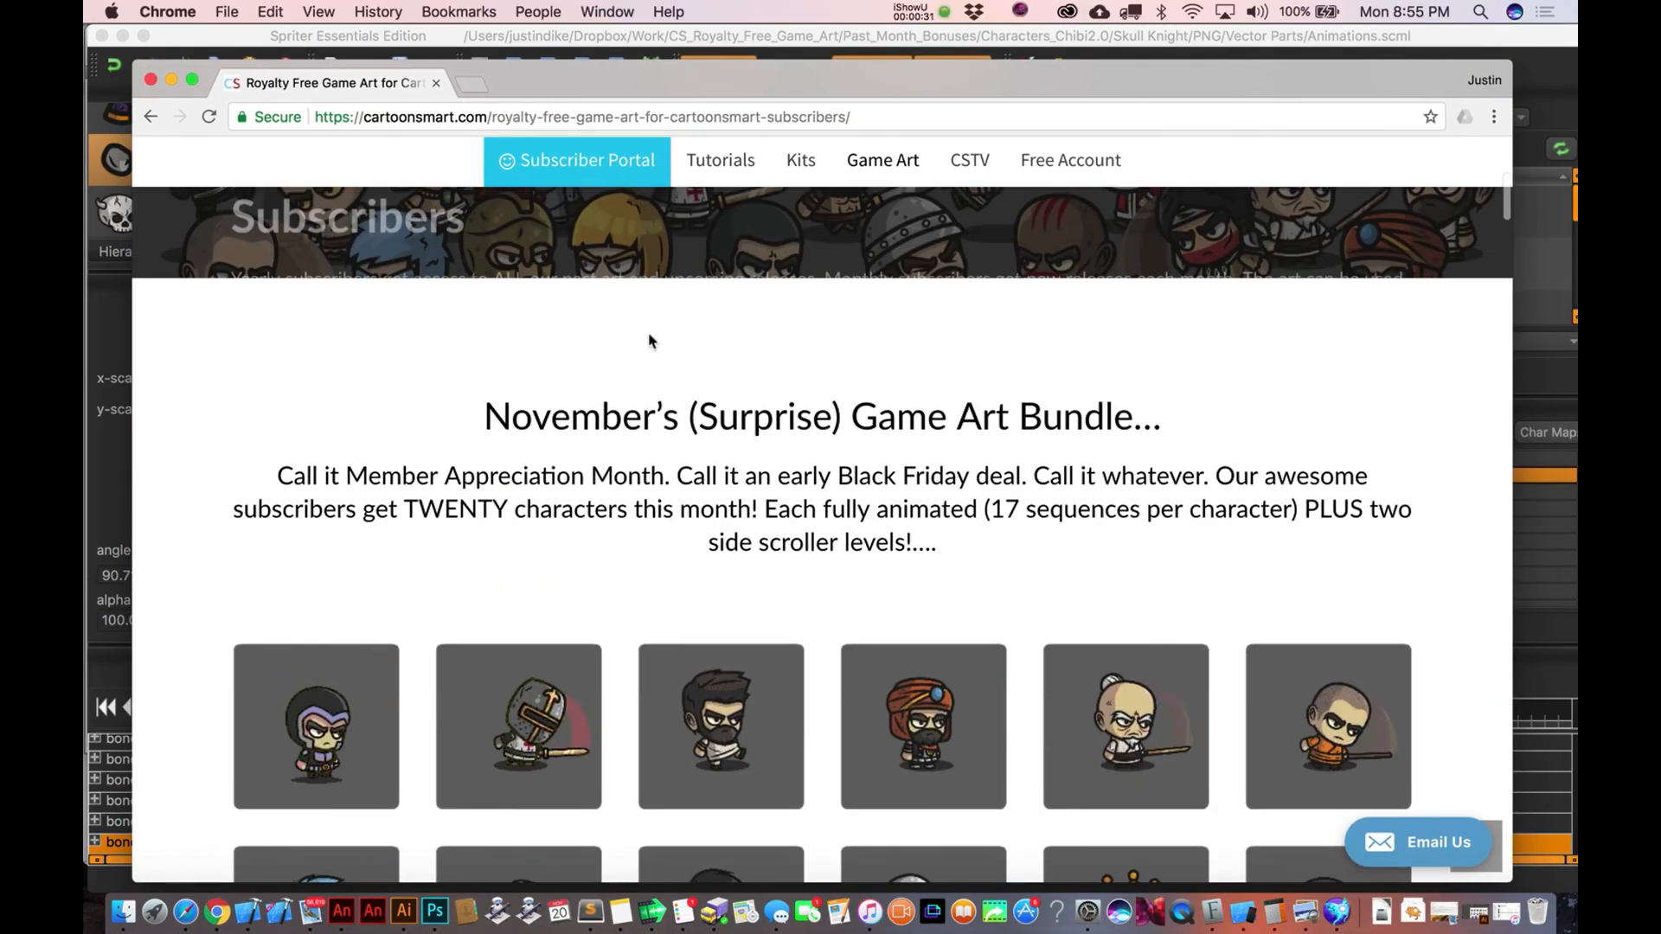
pyautogui.scroll(-5, 674, 340)
pyautogui.scroll(-3, 702, 339)
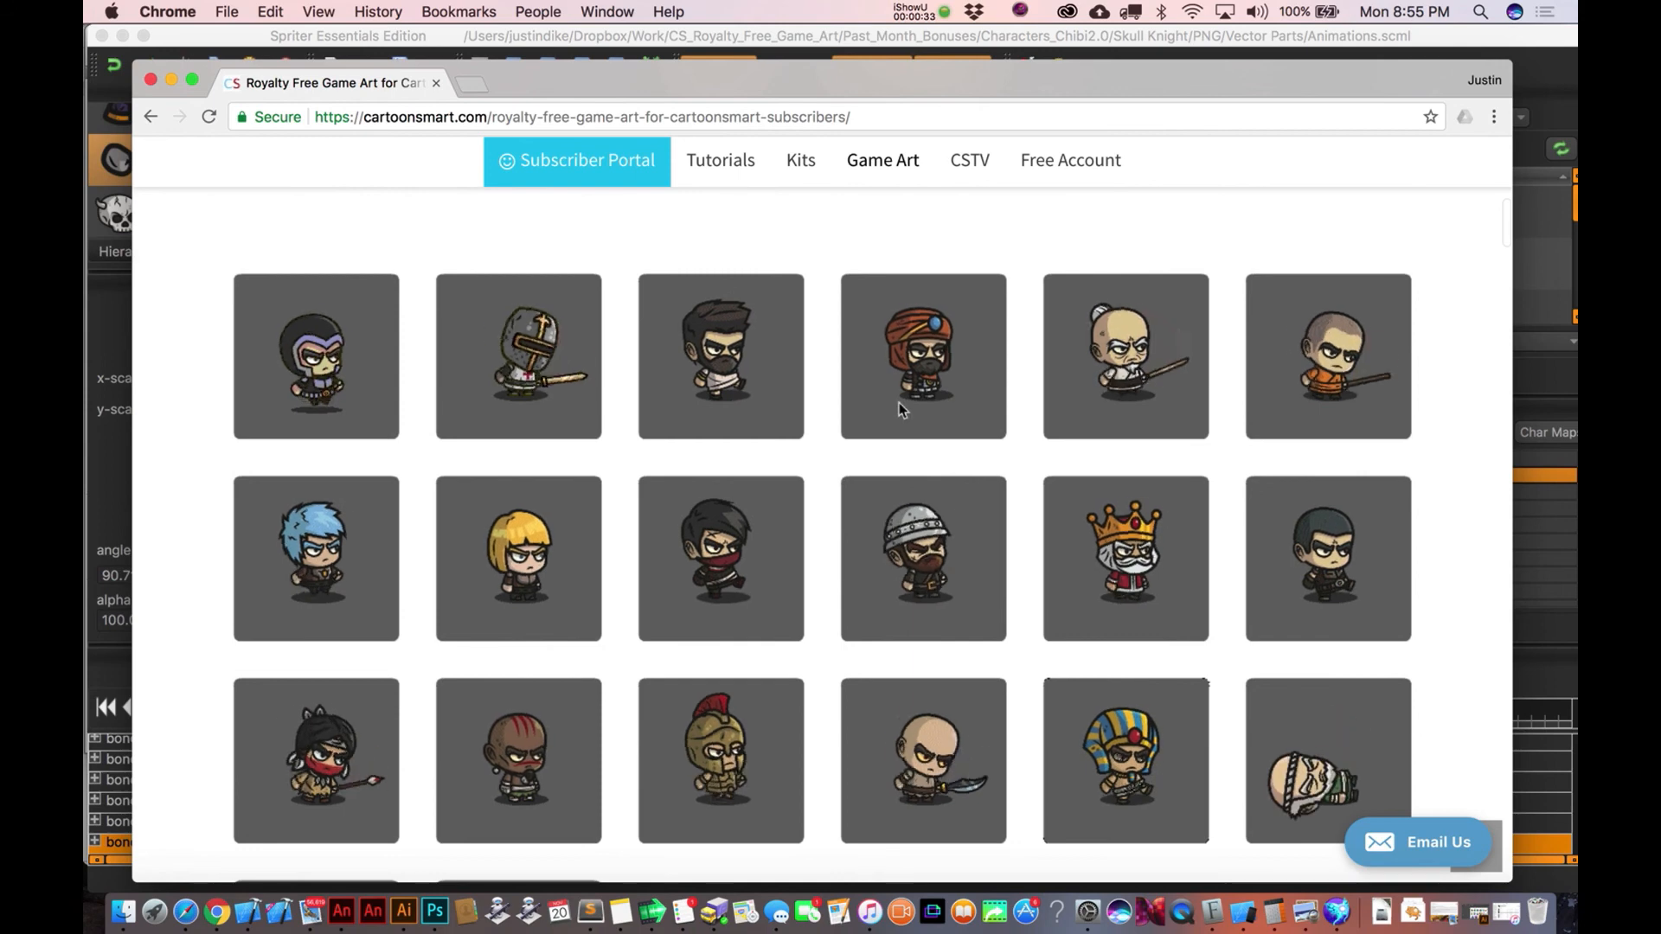
pyautogui.scroll(-2, 899, 403)
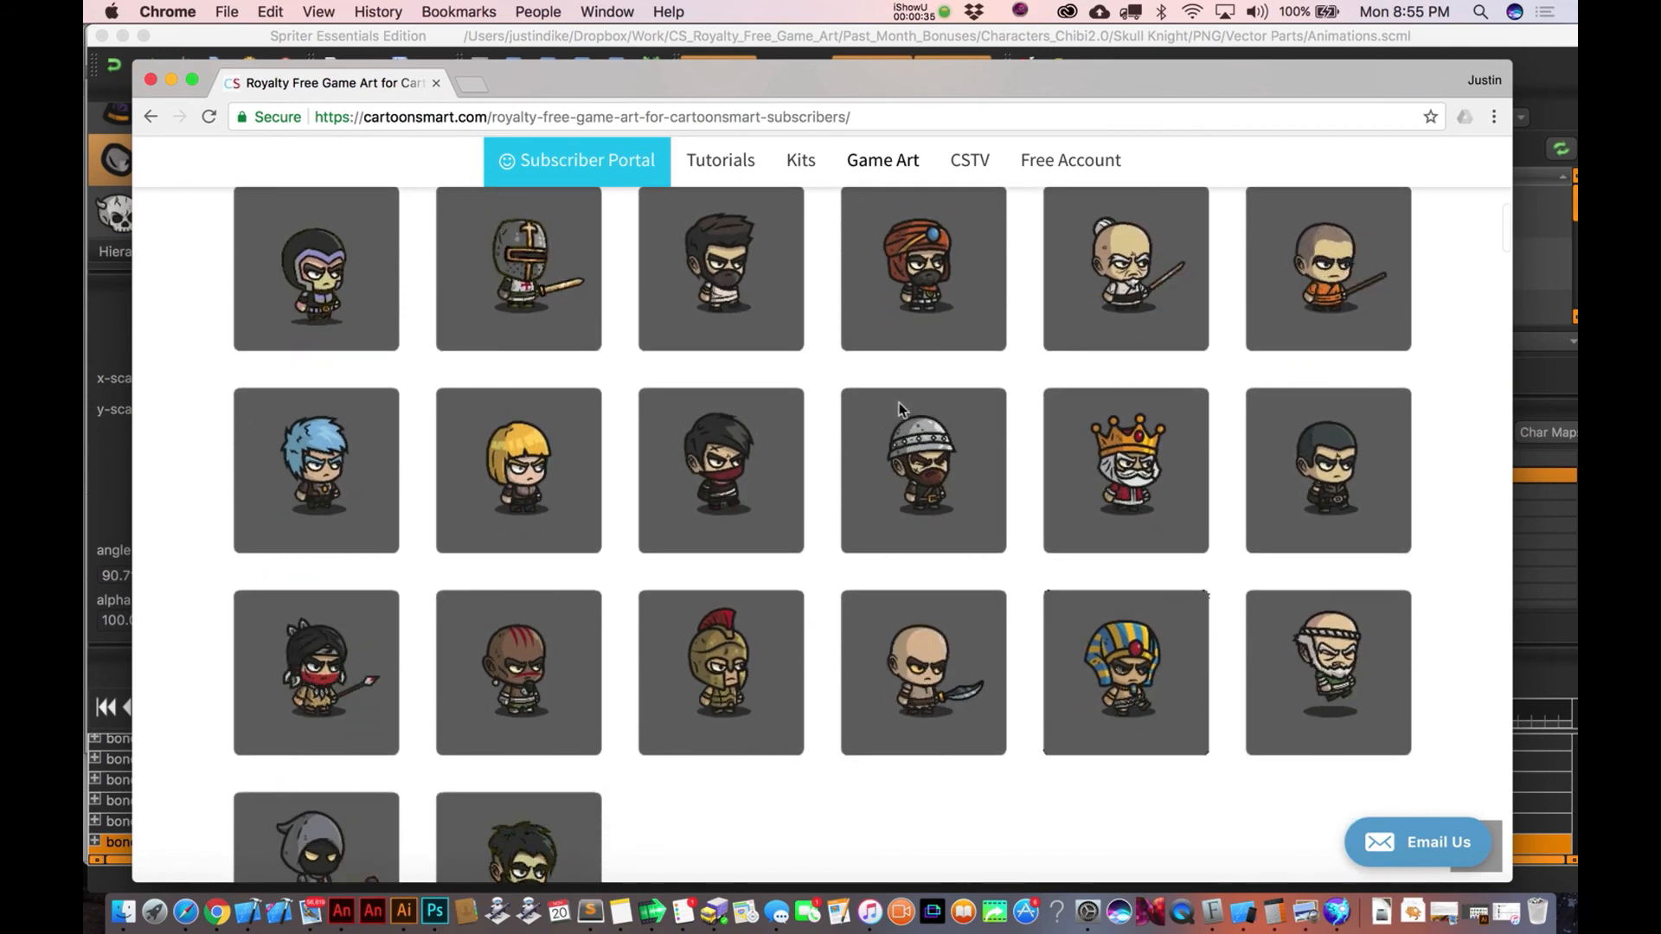
pyautogui.scroll(-4, 899, 404)
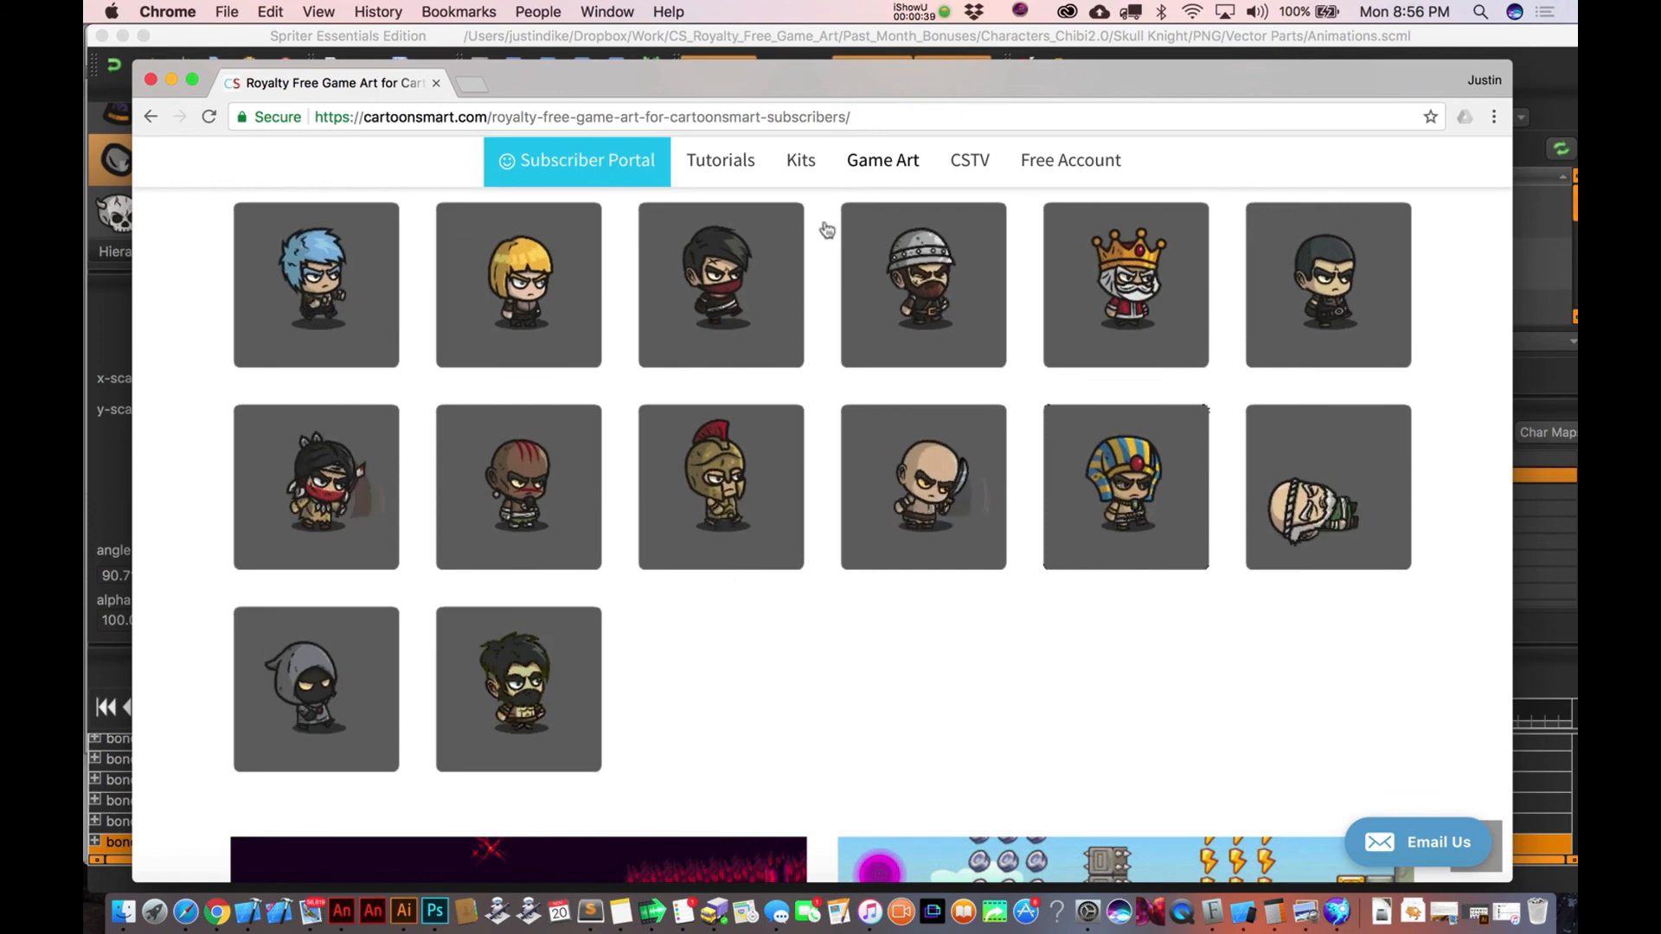
# Switch from the browser to the Skull Knight project in Spriter and clear the object selection.
pyautogui.doubleClick(766, 83)
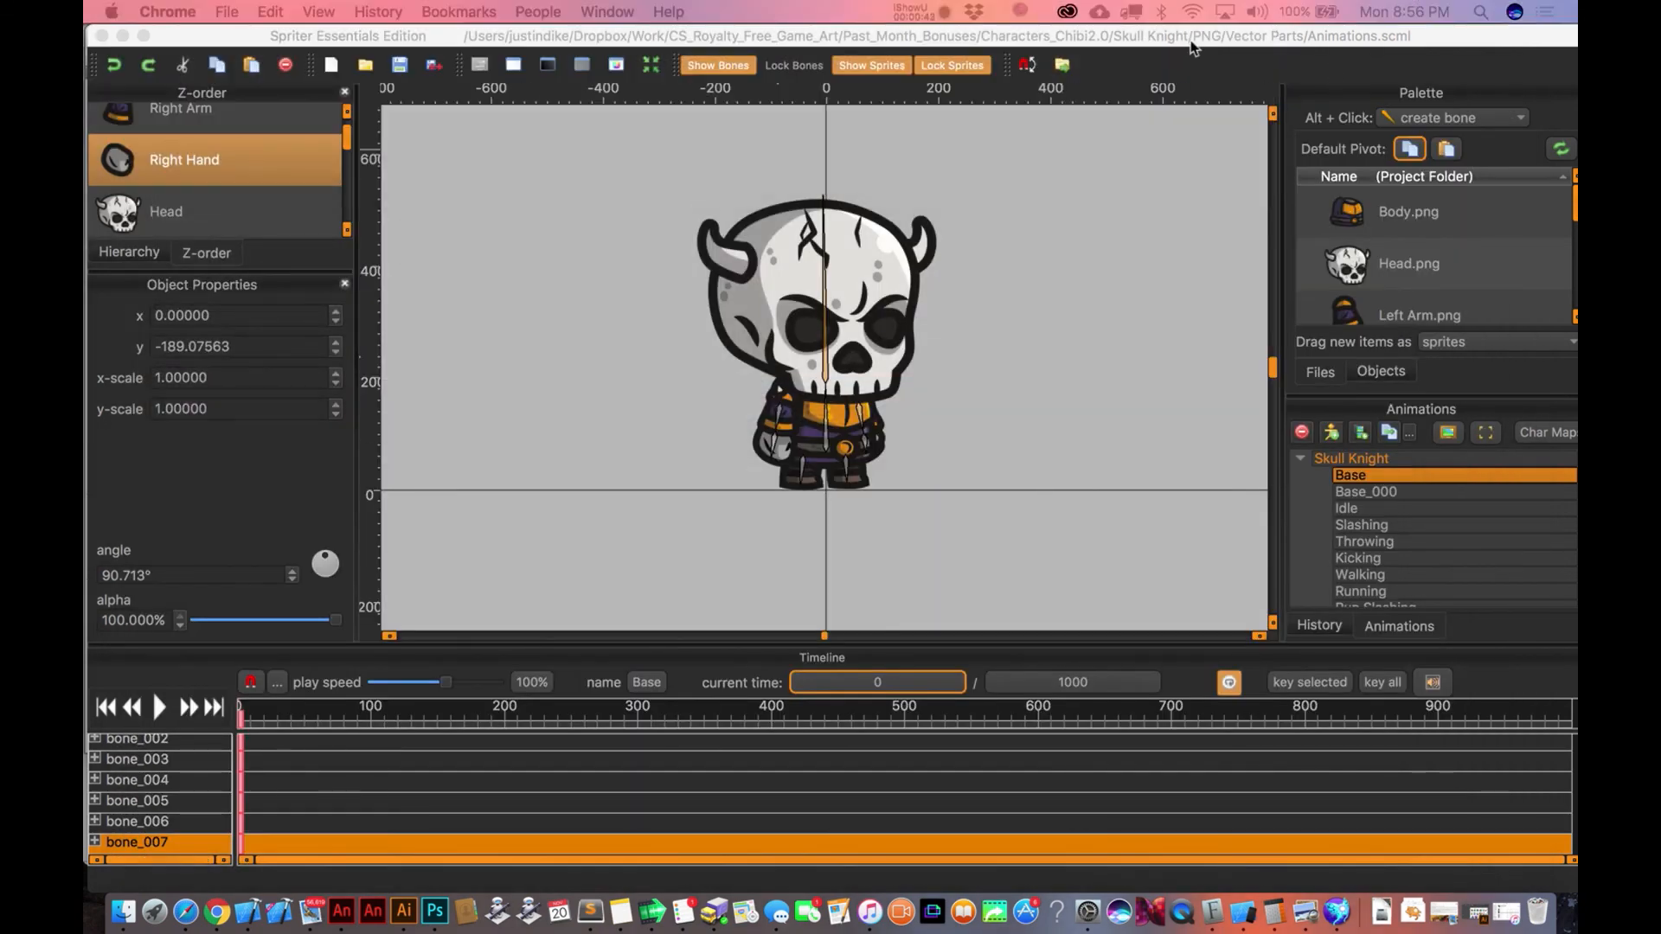
pyautogui.click(1198, 38)
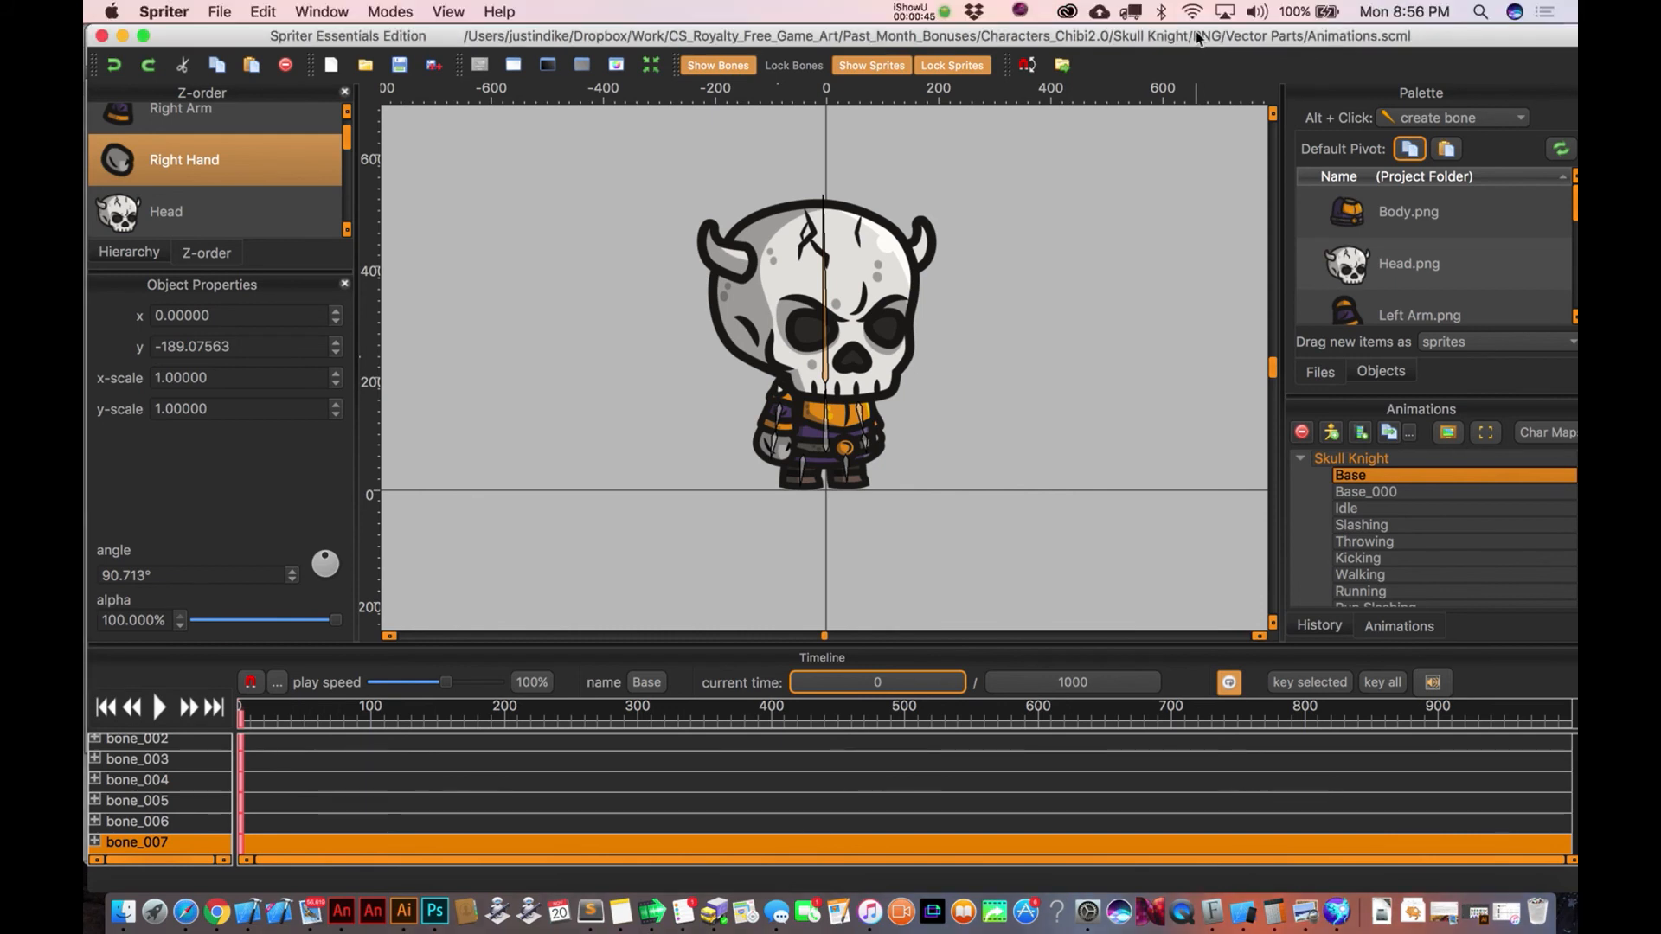
pyautogui.click(1007, 364)
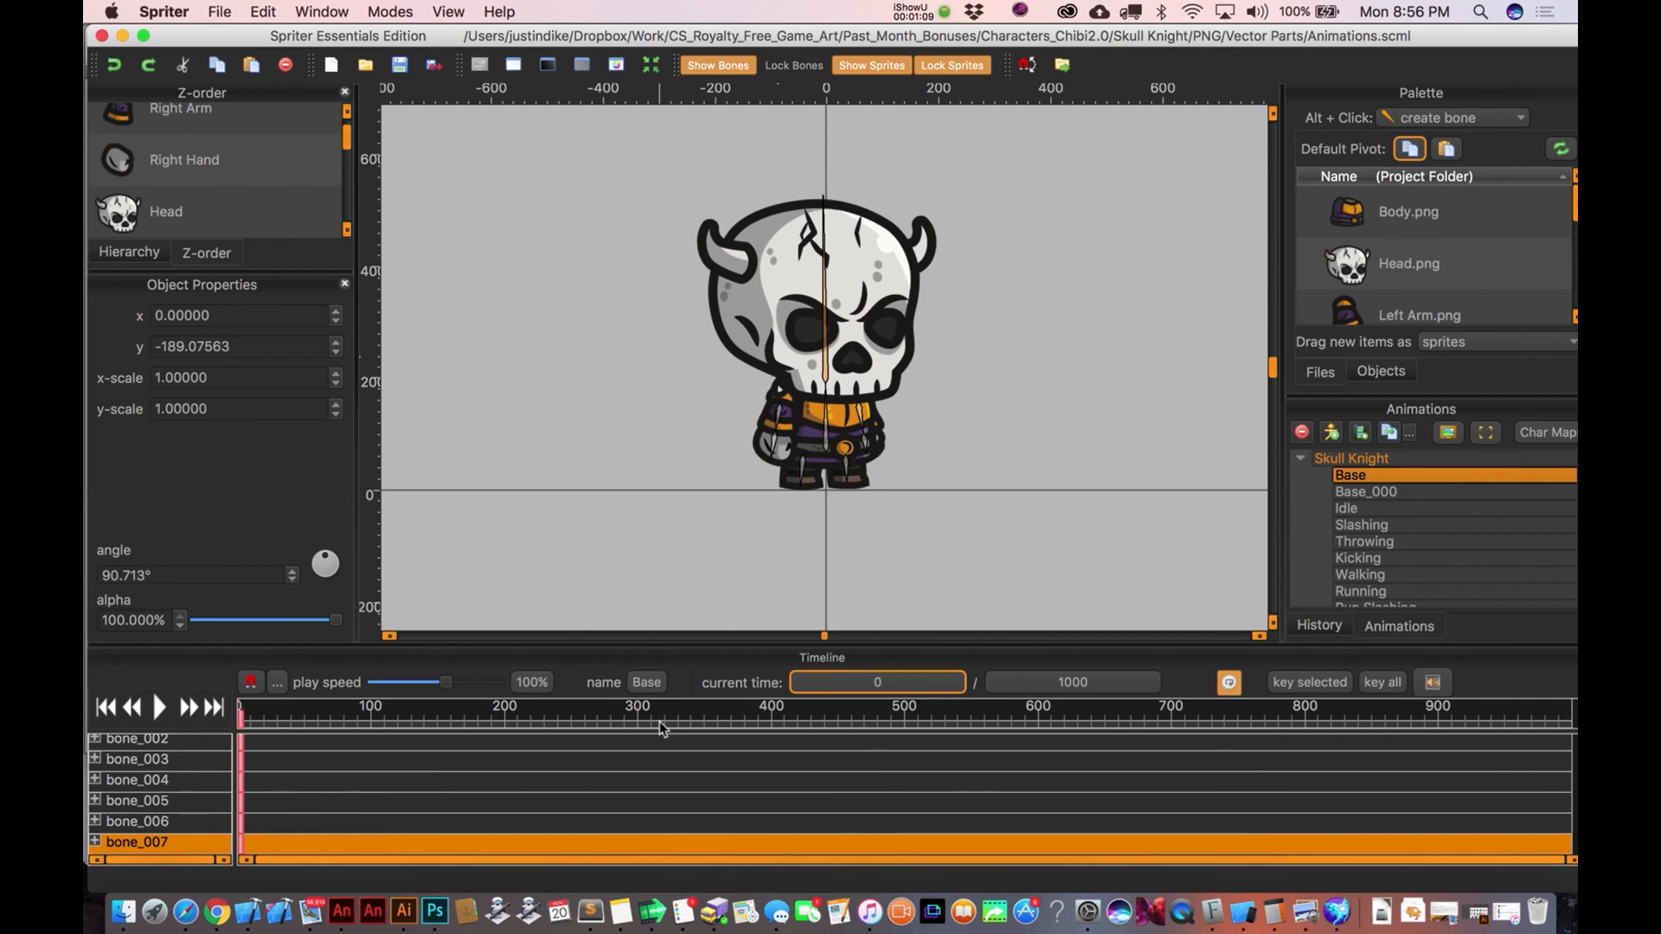
# Set the Base animation's length to 2000 with stretch keys turned off.
pyautogui.click(1053, 682)
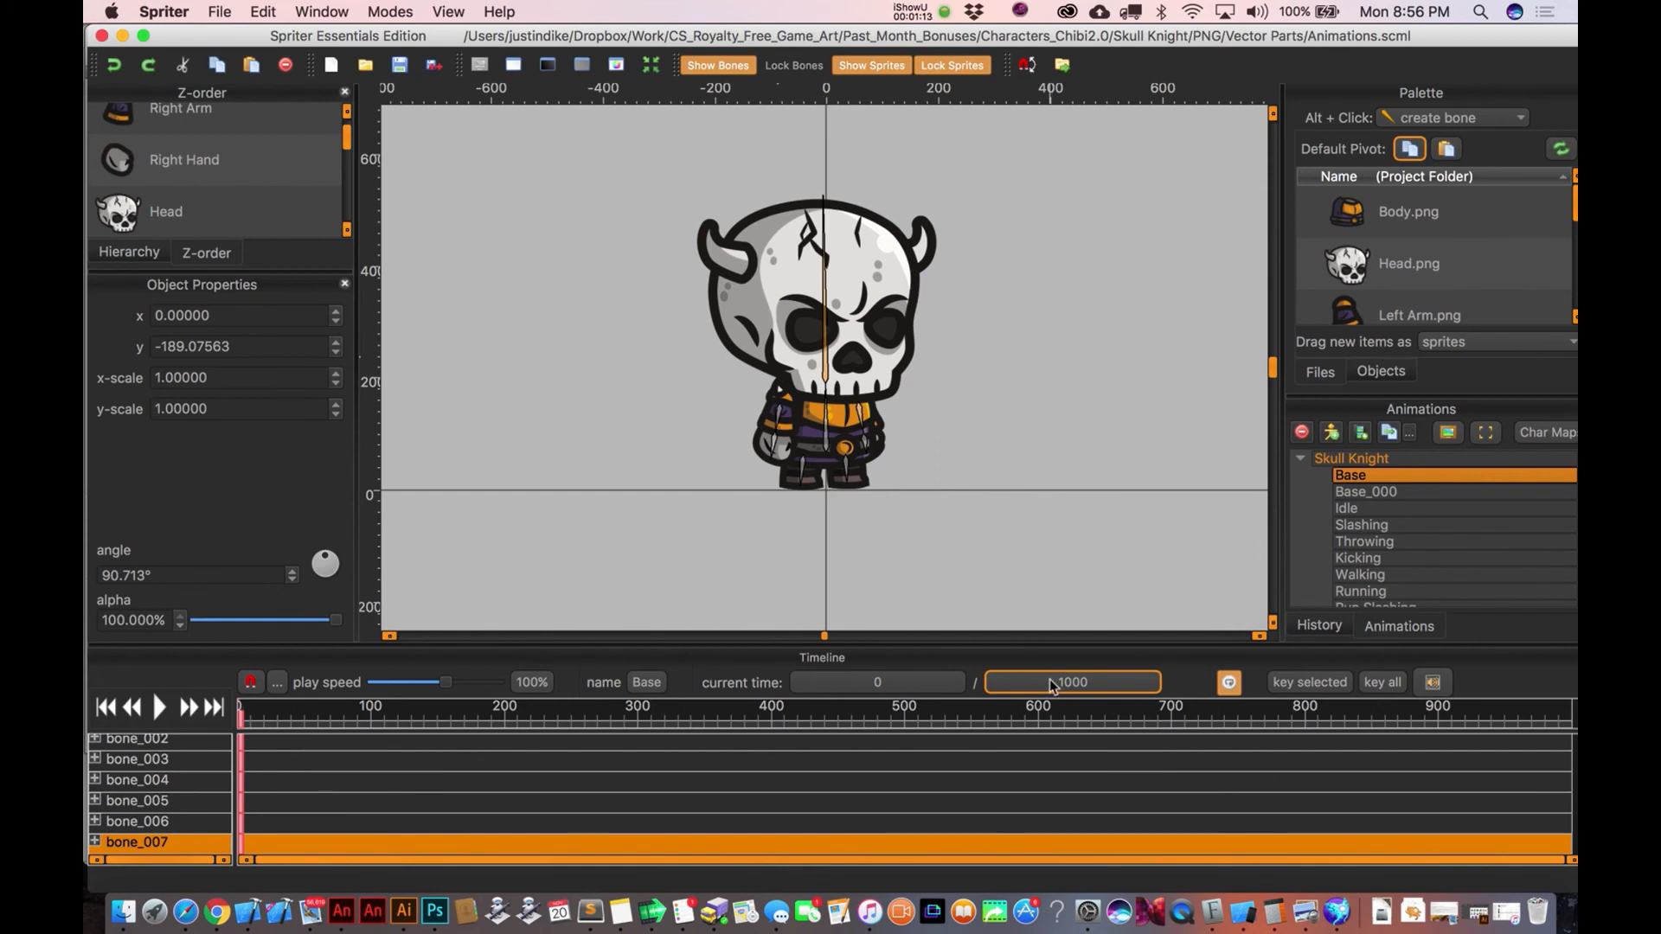
pyautogui.click(878, 683)
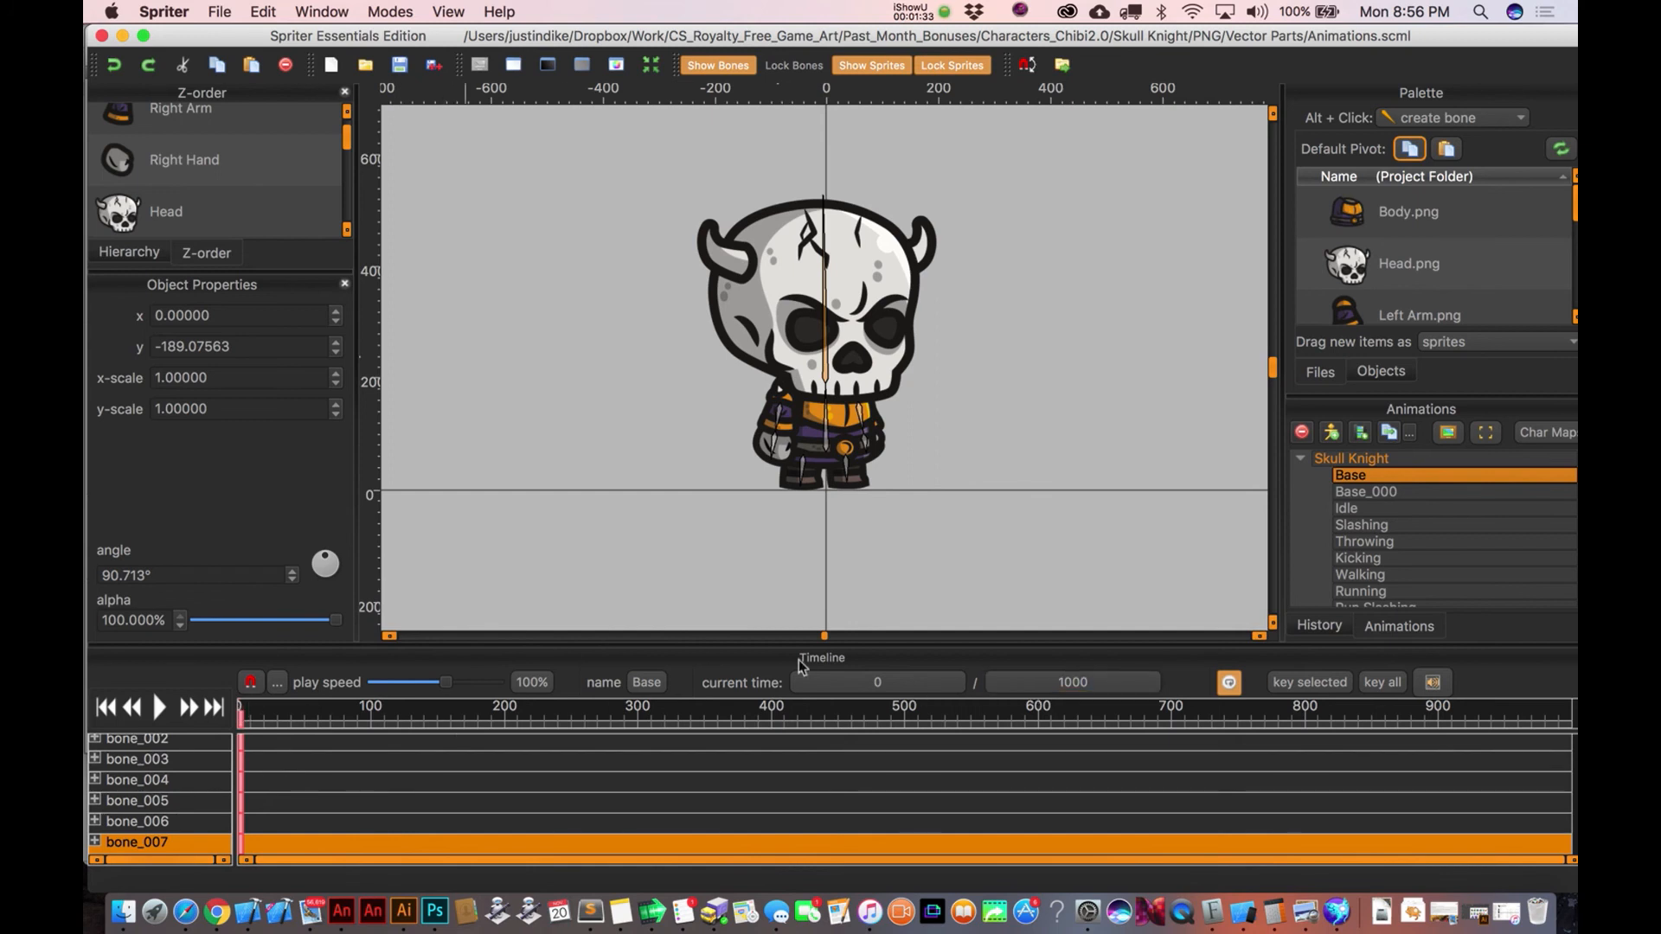
pyautogui.click(1074, 681)
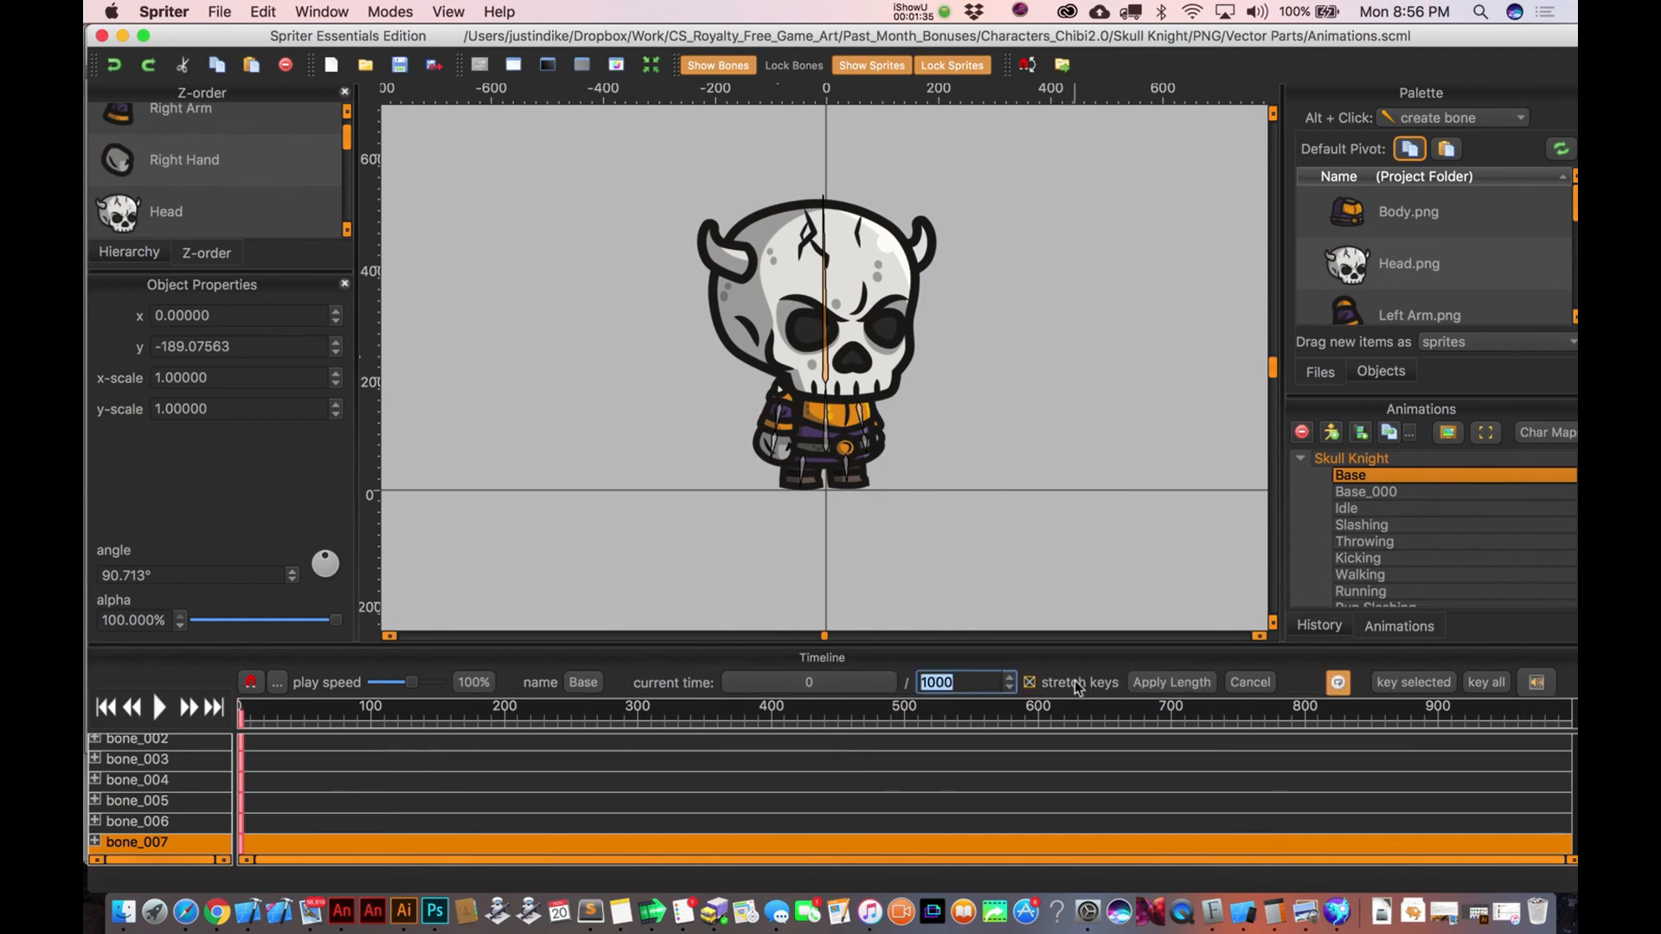
pyautogui.write('2000')
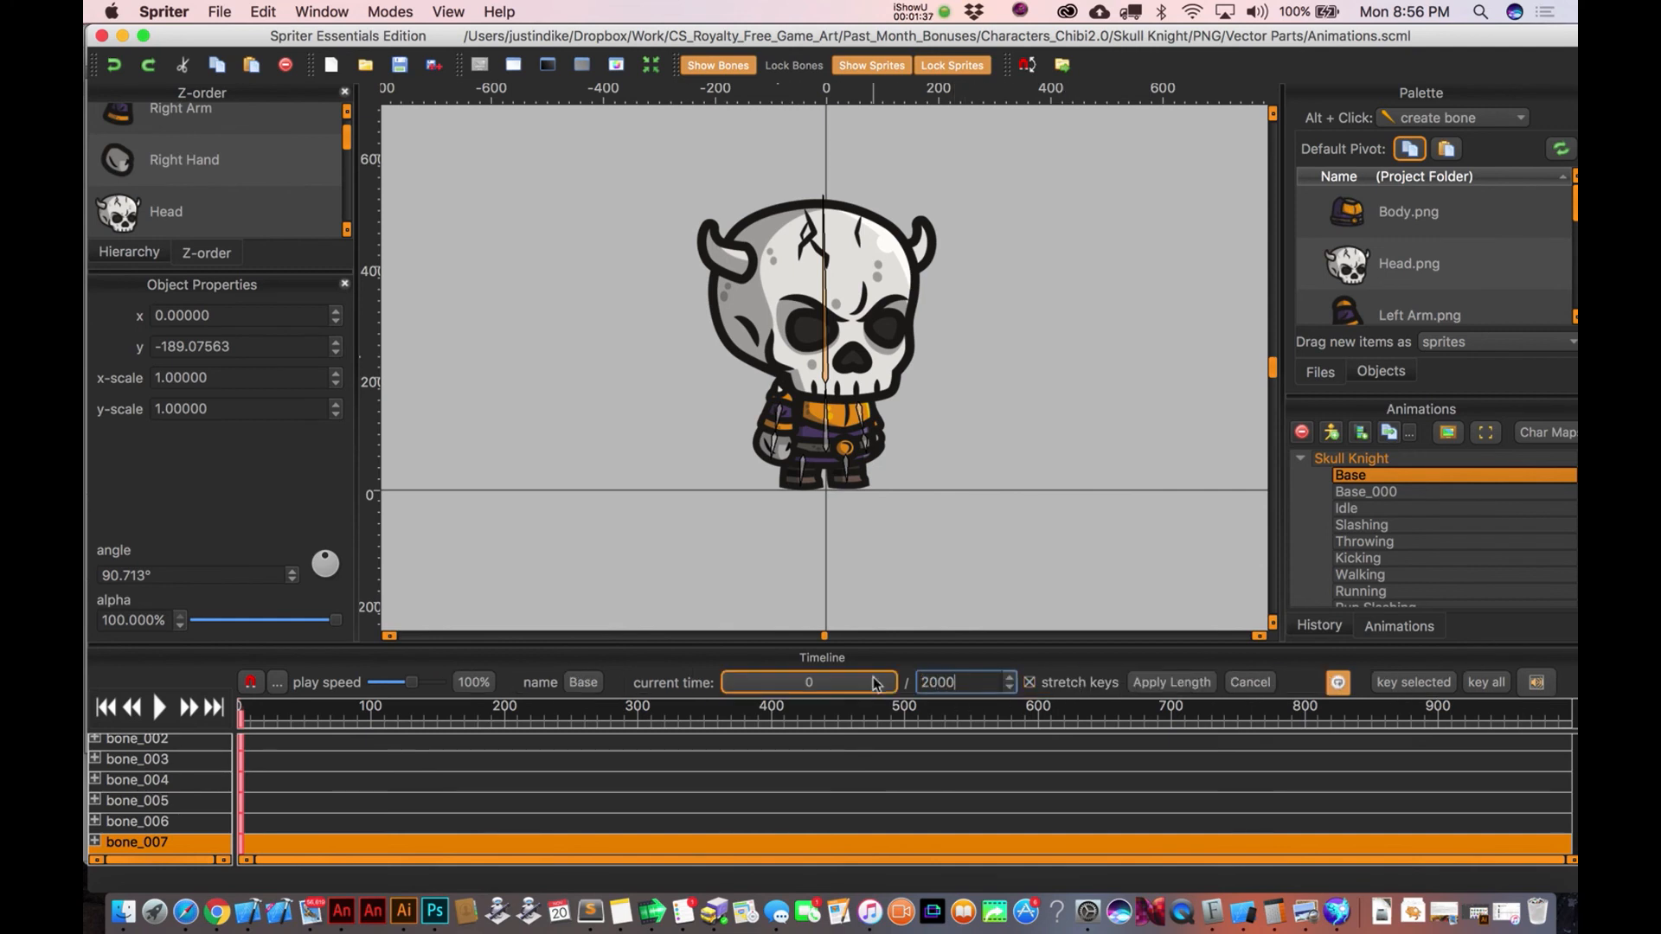
pyautogui.click(1030, 684)
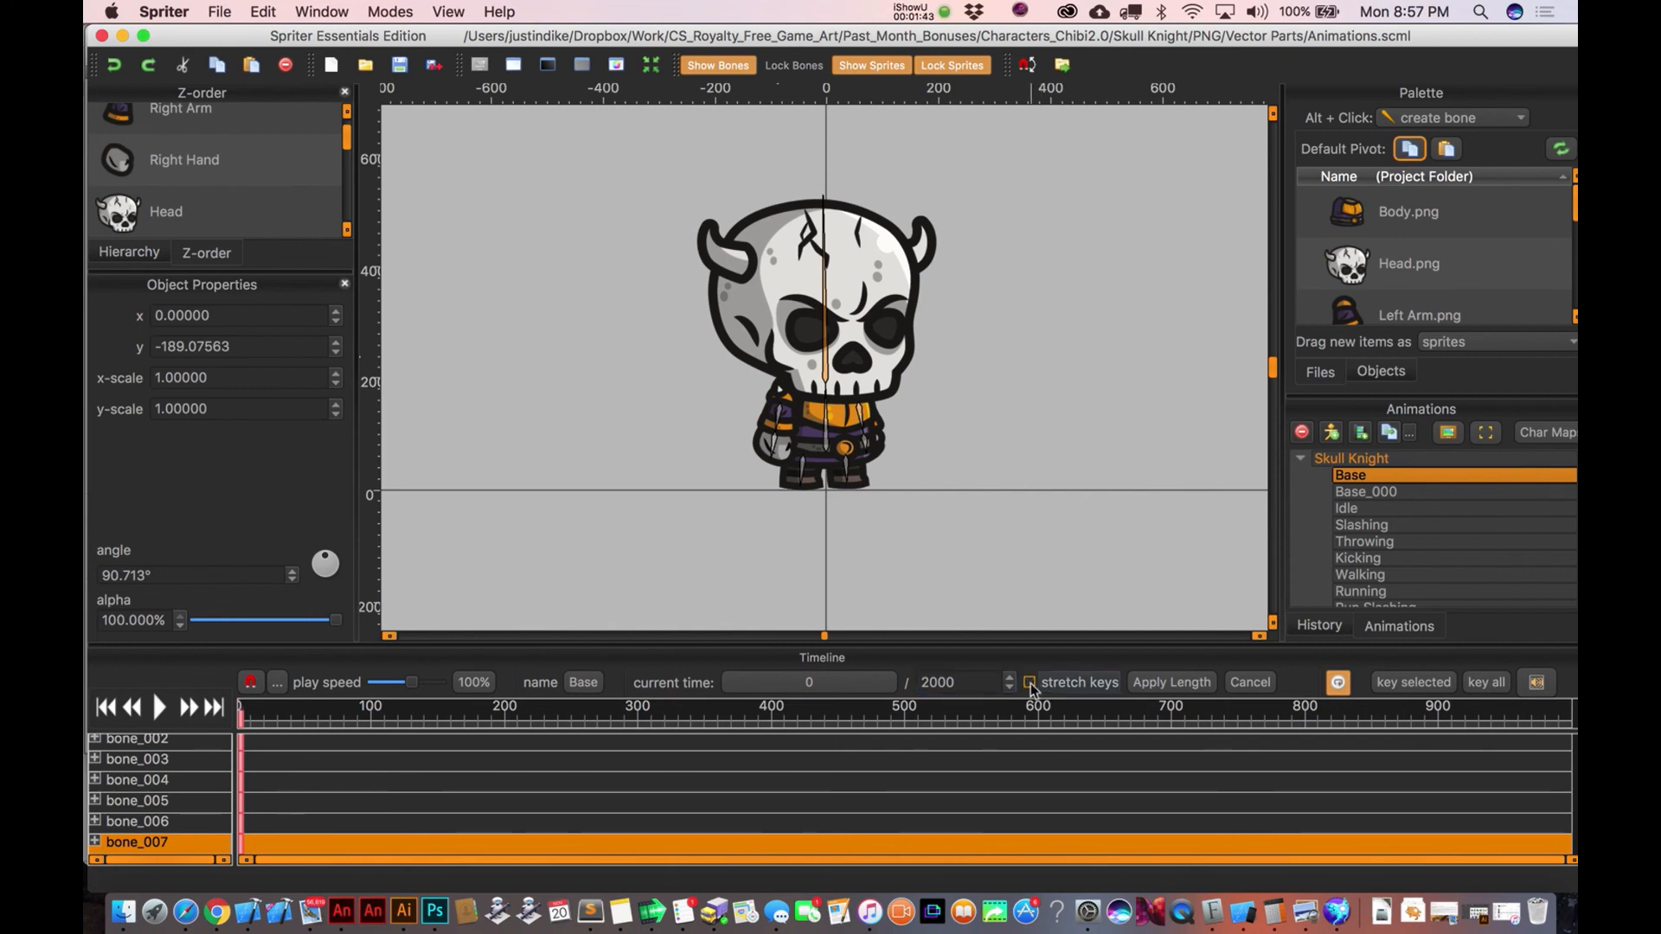
pyautogui.click(1177, 683)
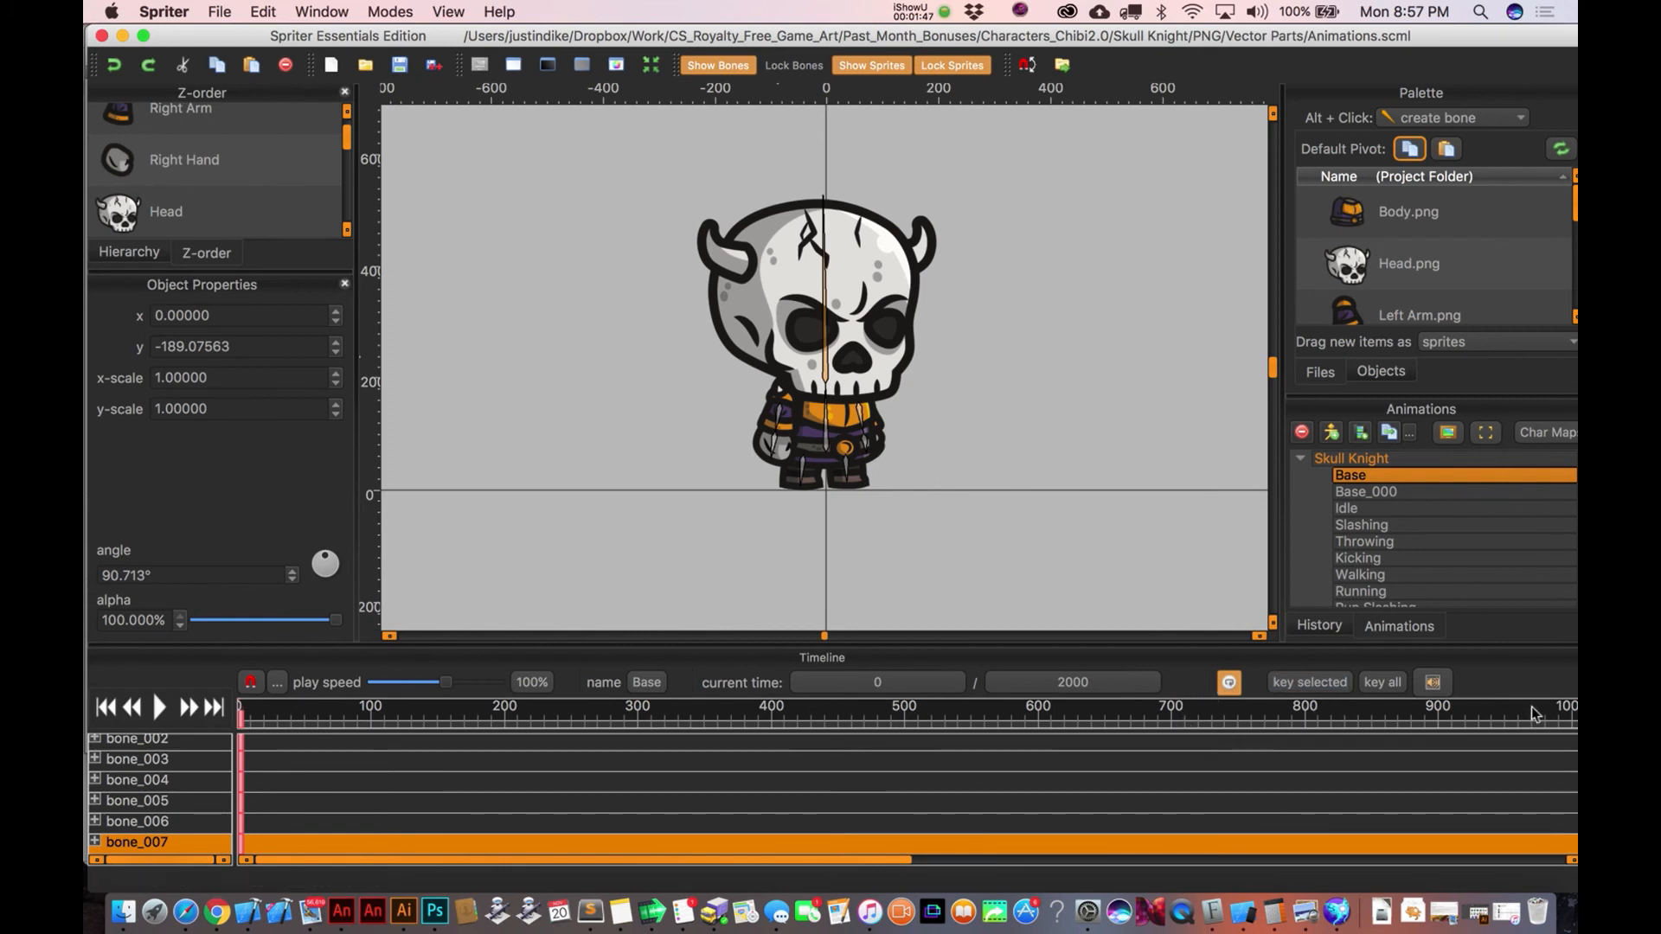
# Move the playhead to 879 and examine the Base timeline's ruler at closer and wider zoom levels.
pyautogui.moveTo(1566, 717); pyautogui.dragTo(1412, 727)
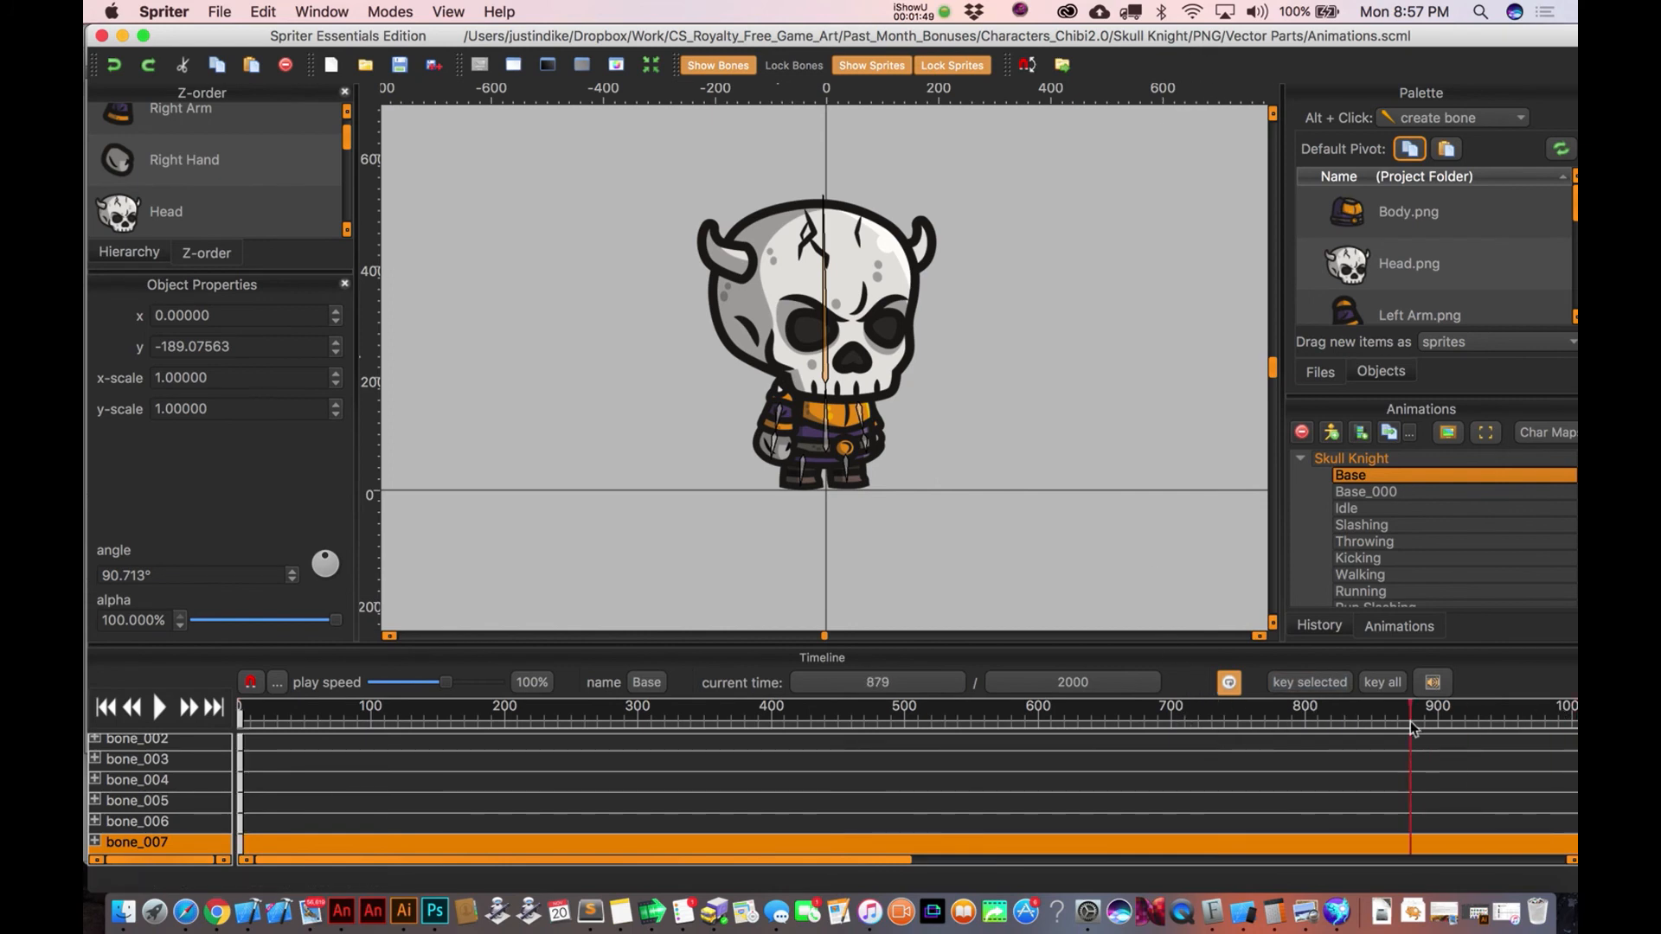
pyautogui.scroll(2, 1412, 726)
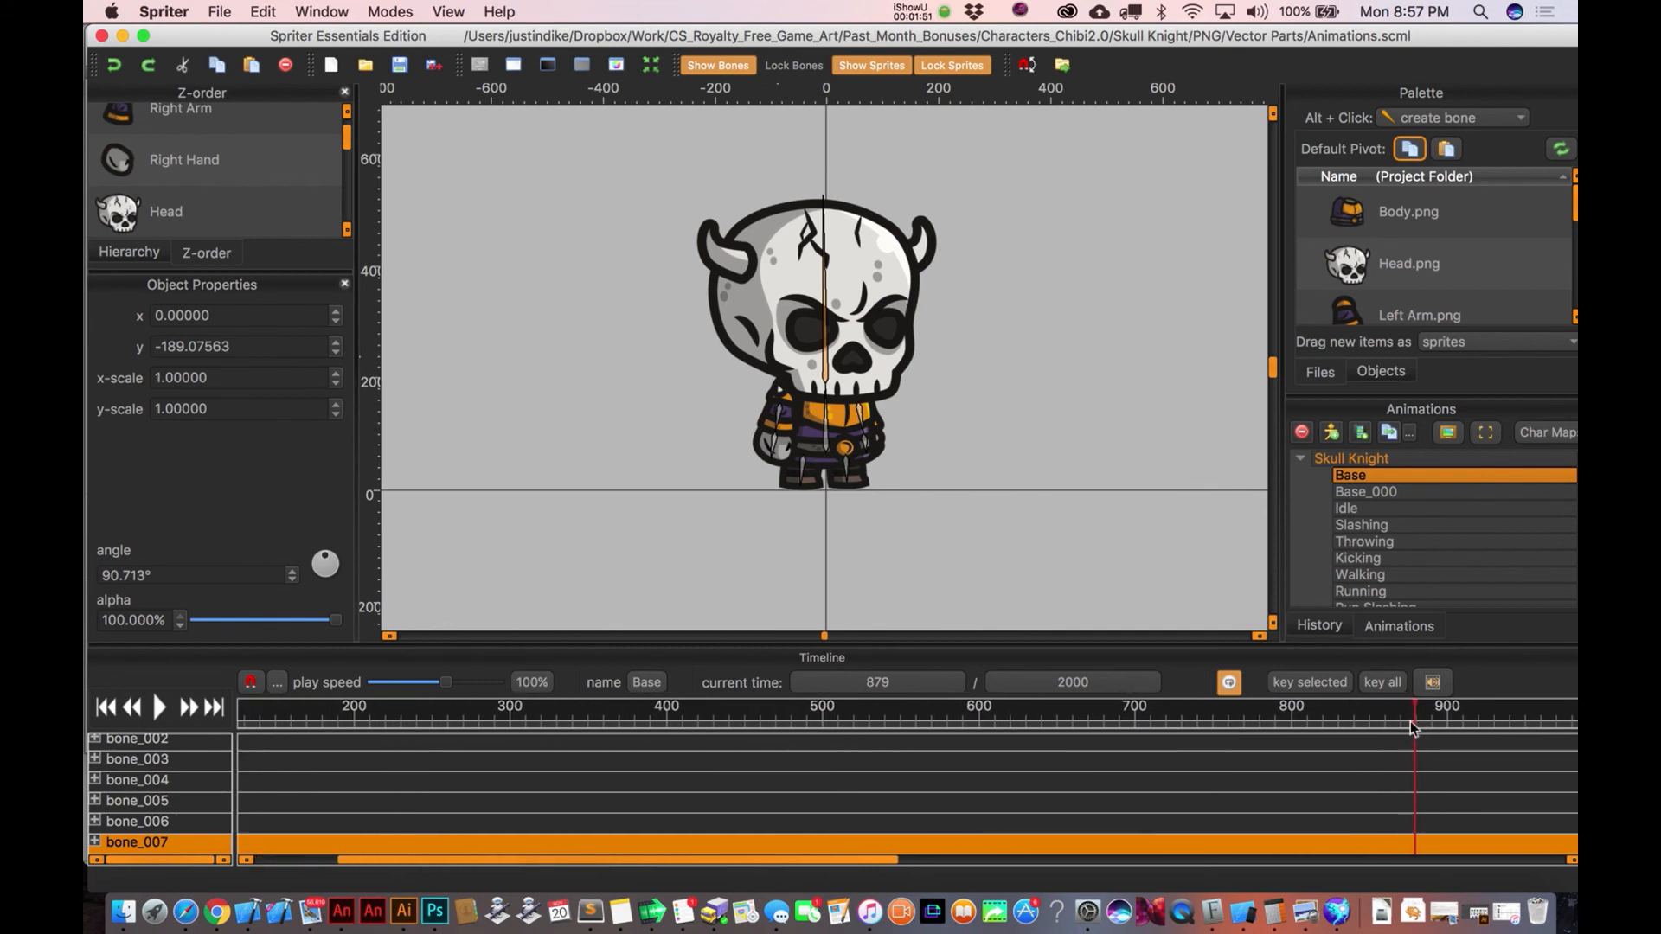
pyautogui.scroll(-2, 1411, 726)
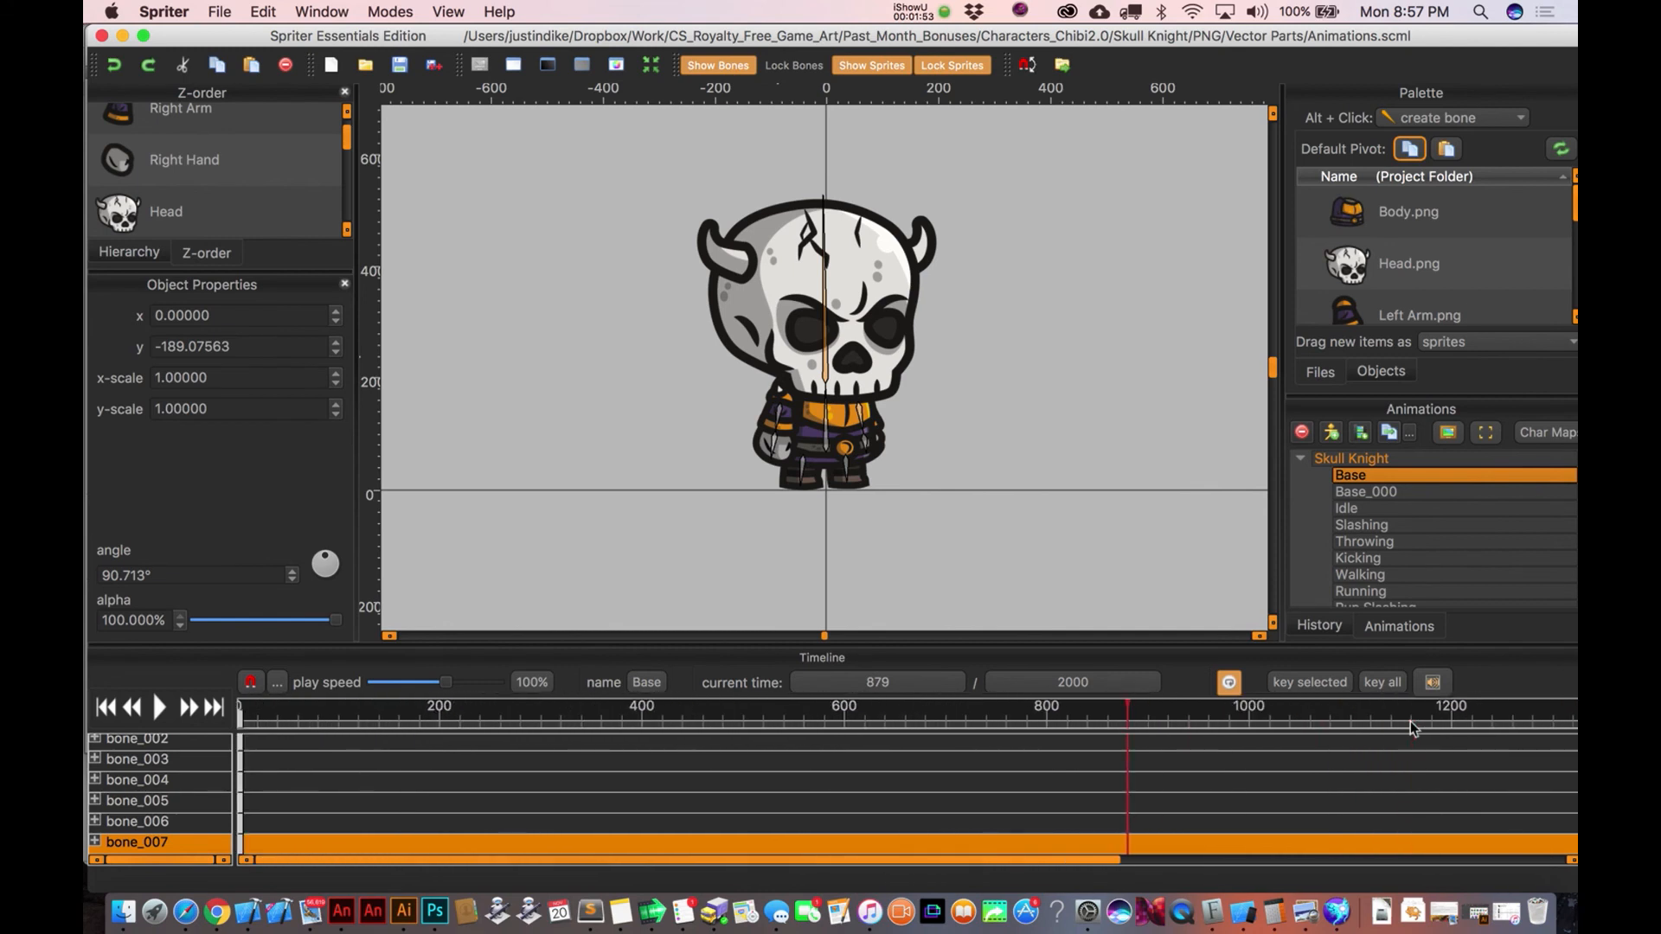
pyautogui.scroll(-3, 1410, 719)
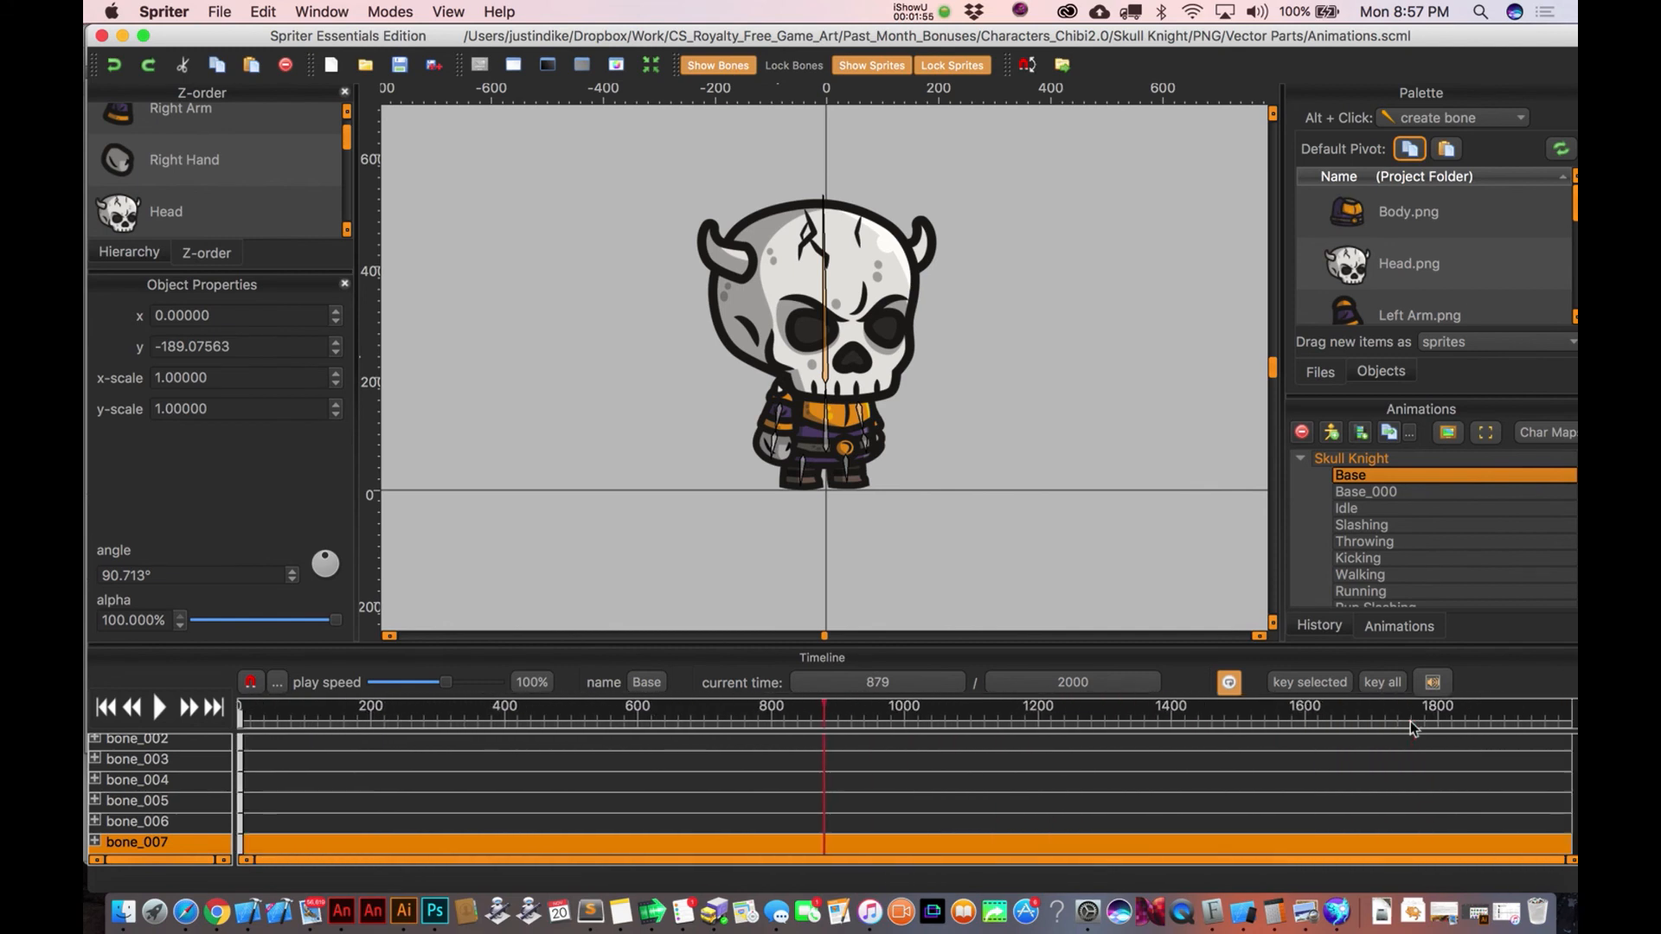
pyautogui.scroll(2, 1409, 720)
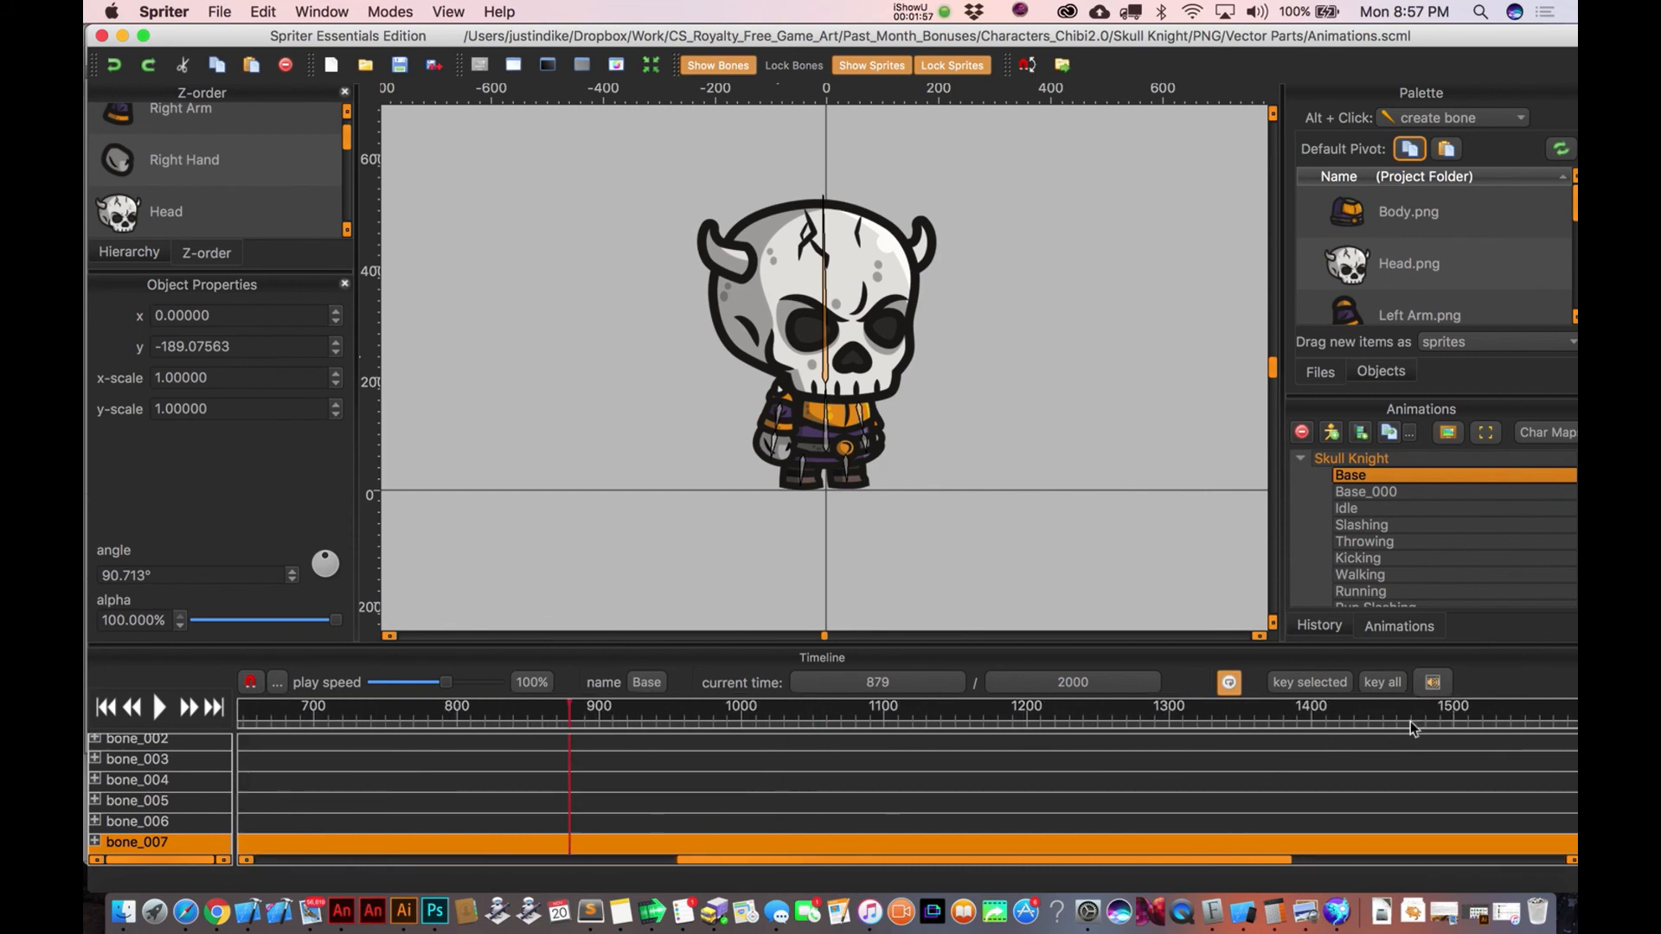
pyautogui.scroll(-1, 1410, 719)
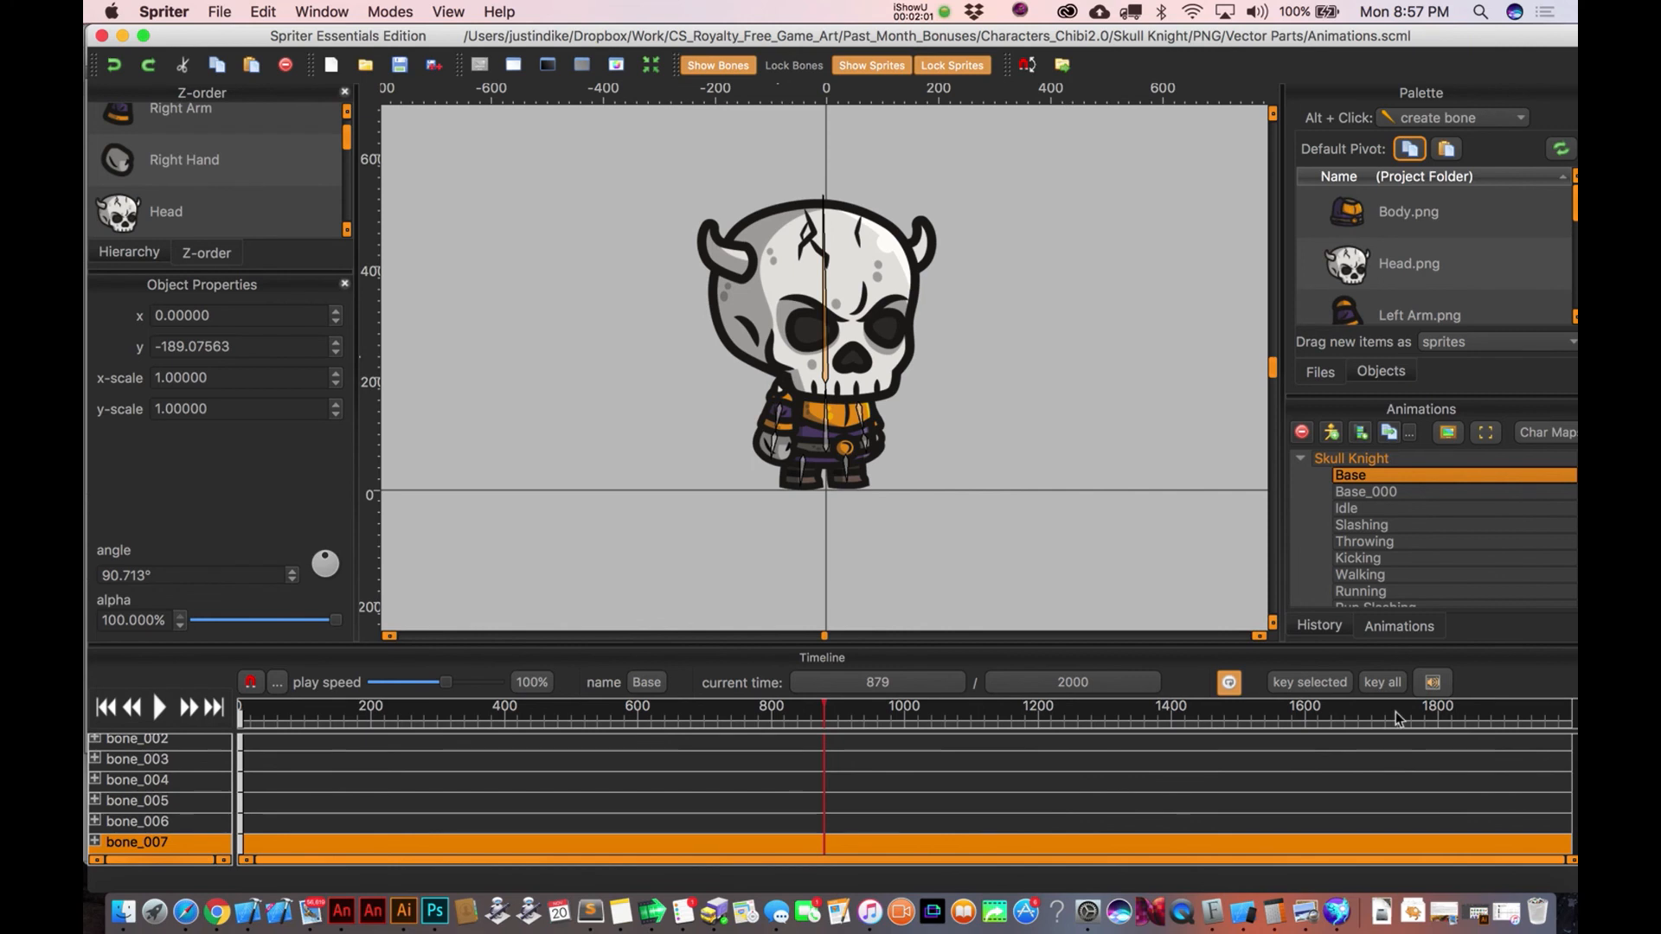
# Set the Base animation's length back to 1000 and return the playhead to time 0.
pyautogui.click(1072, 683)
pyautogui.click(1072, 683)
pyautogui.write('1000')
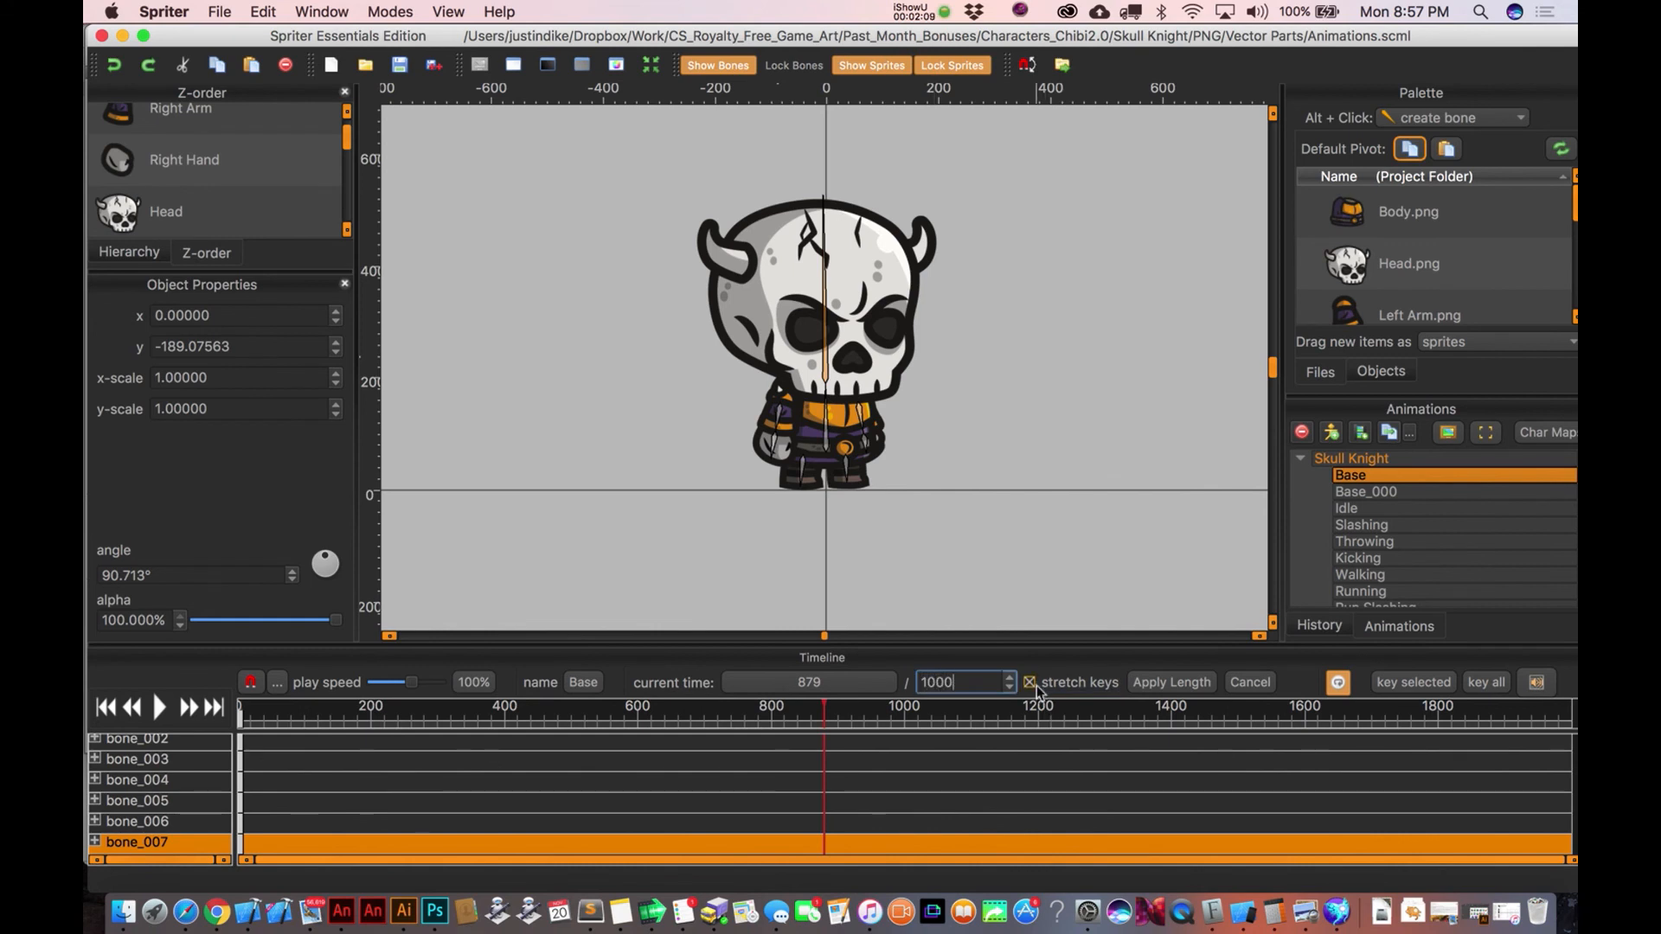
pyautogui.click(1169, 685)
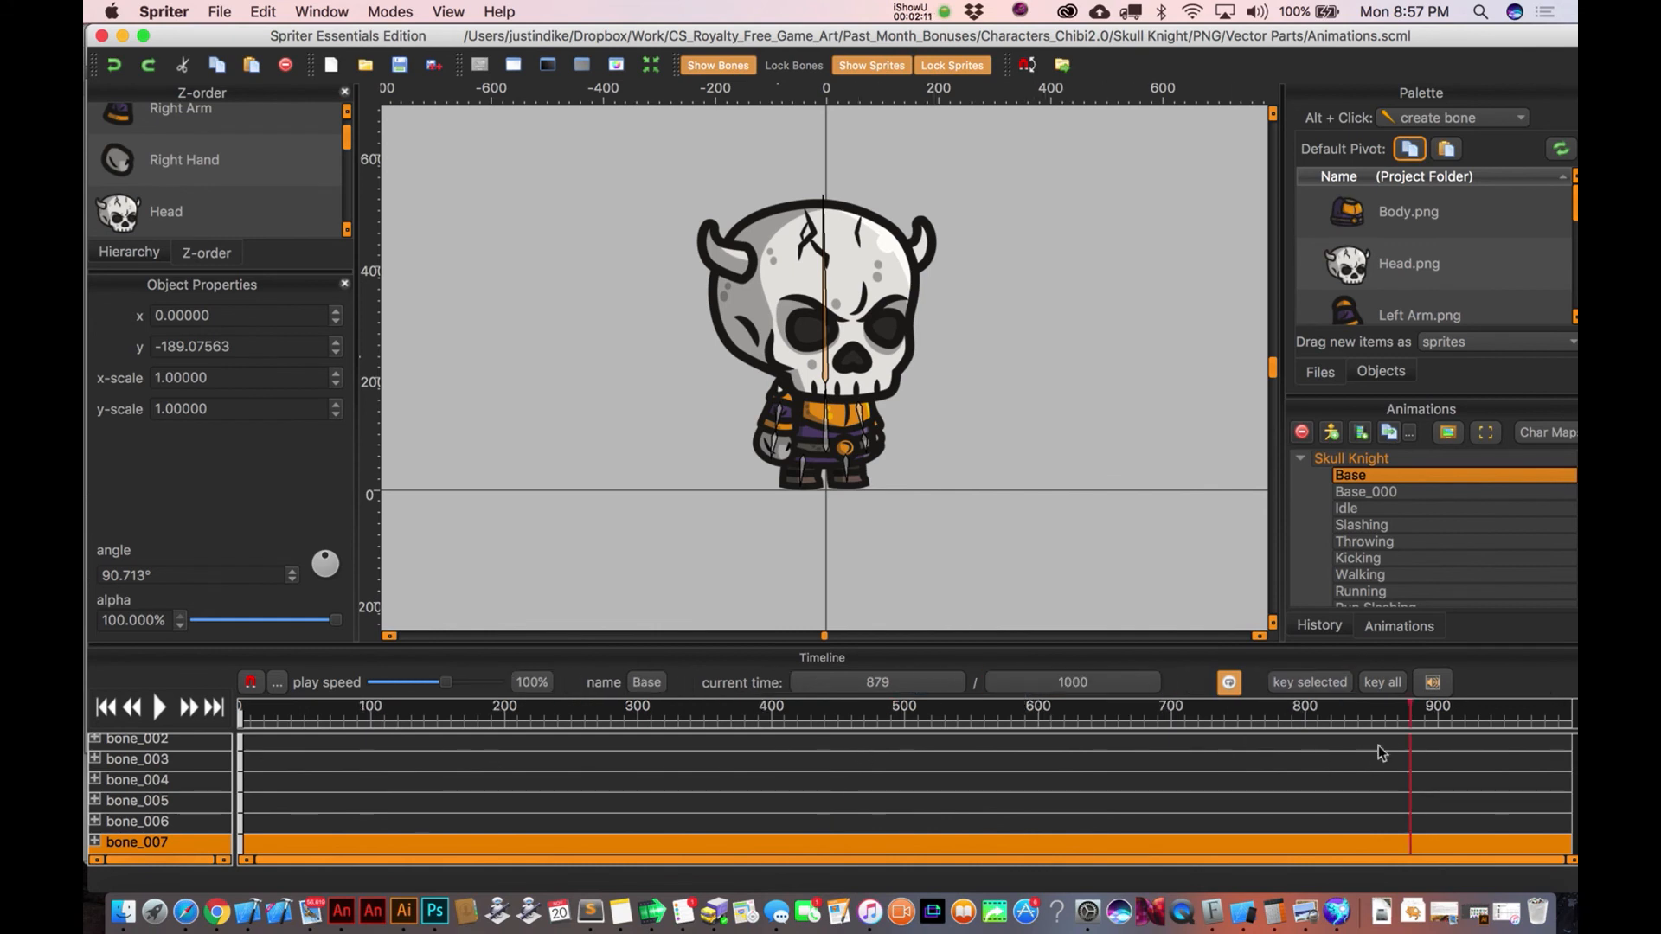
pyautogui.moveTo(1380, 724); pyautogui.dragTo(235, 723)
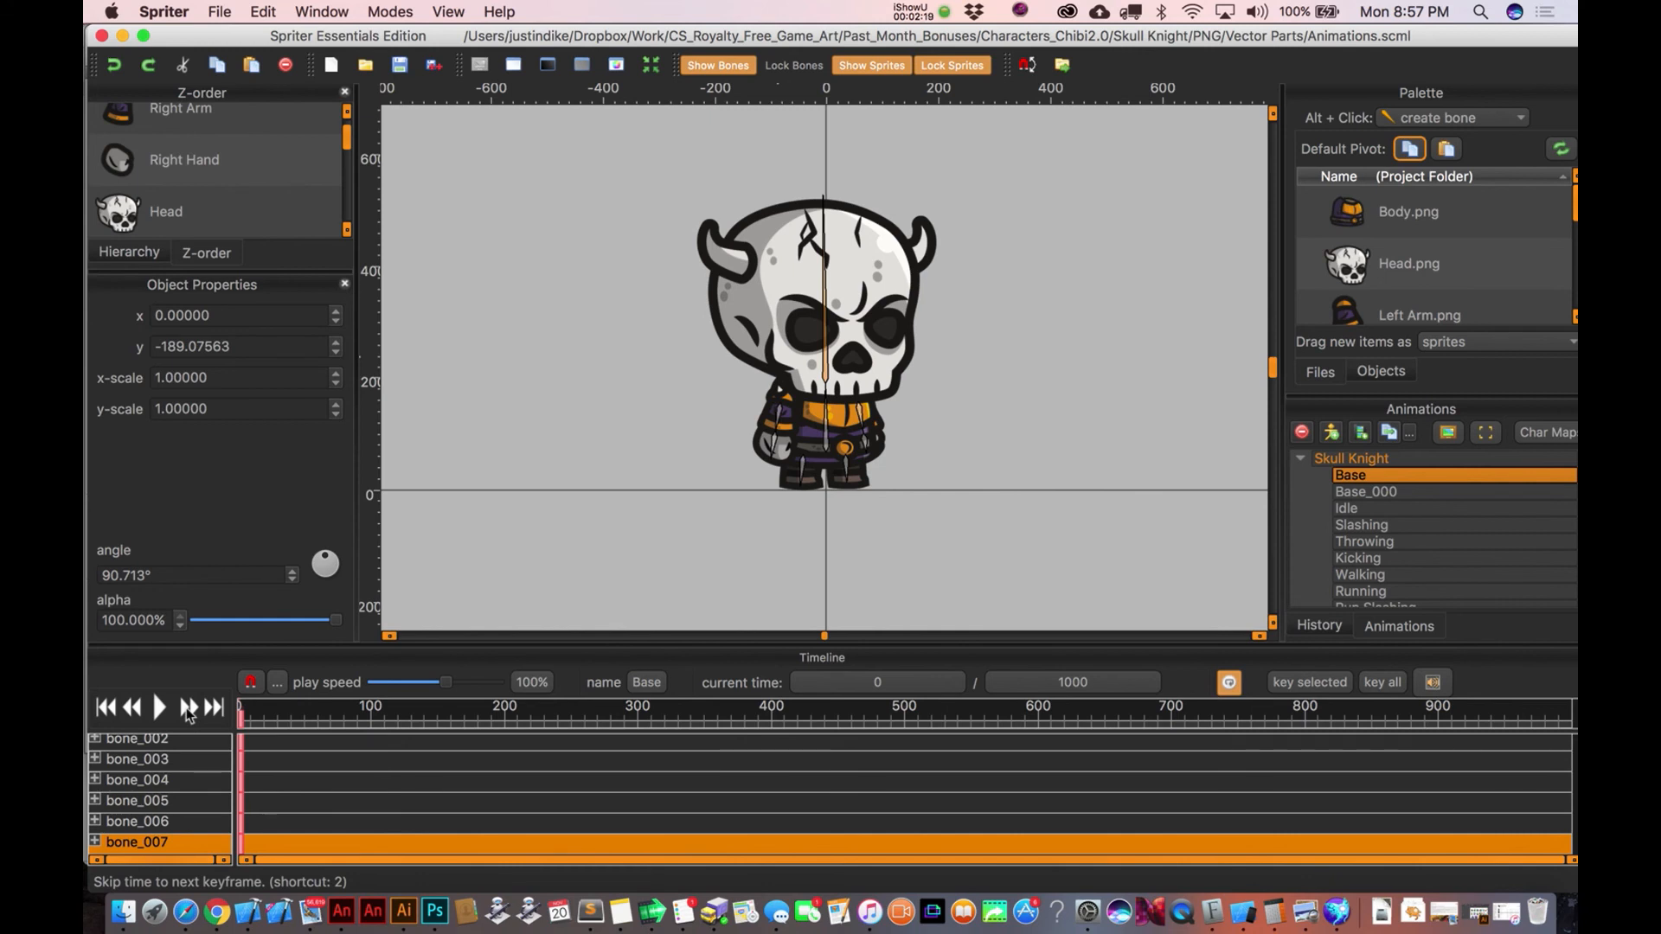
# Turn on timeline snapping and move the playhead through times 100, 200 and 300.
pyautogui.click(255, 688)
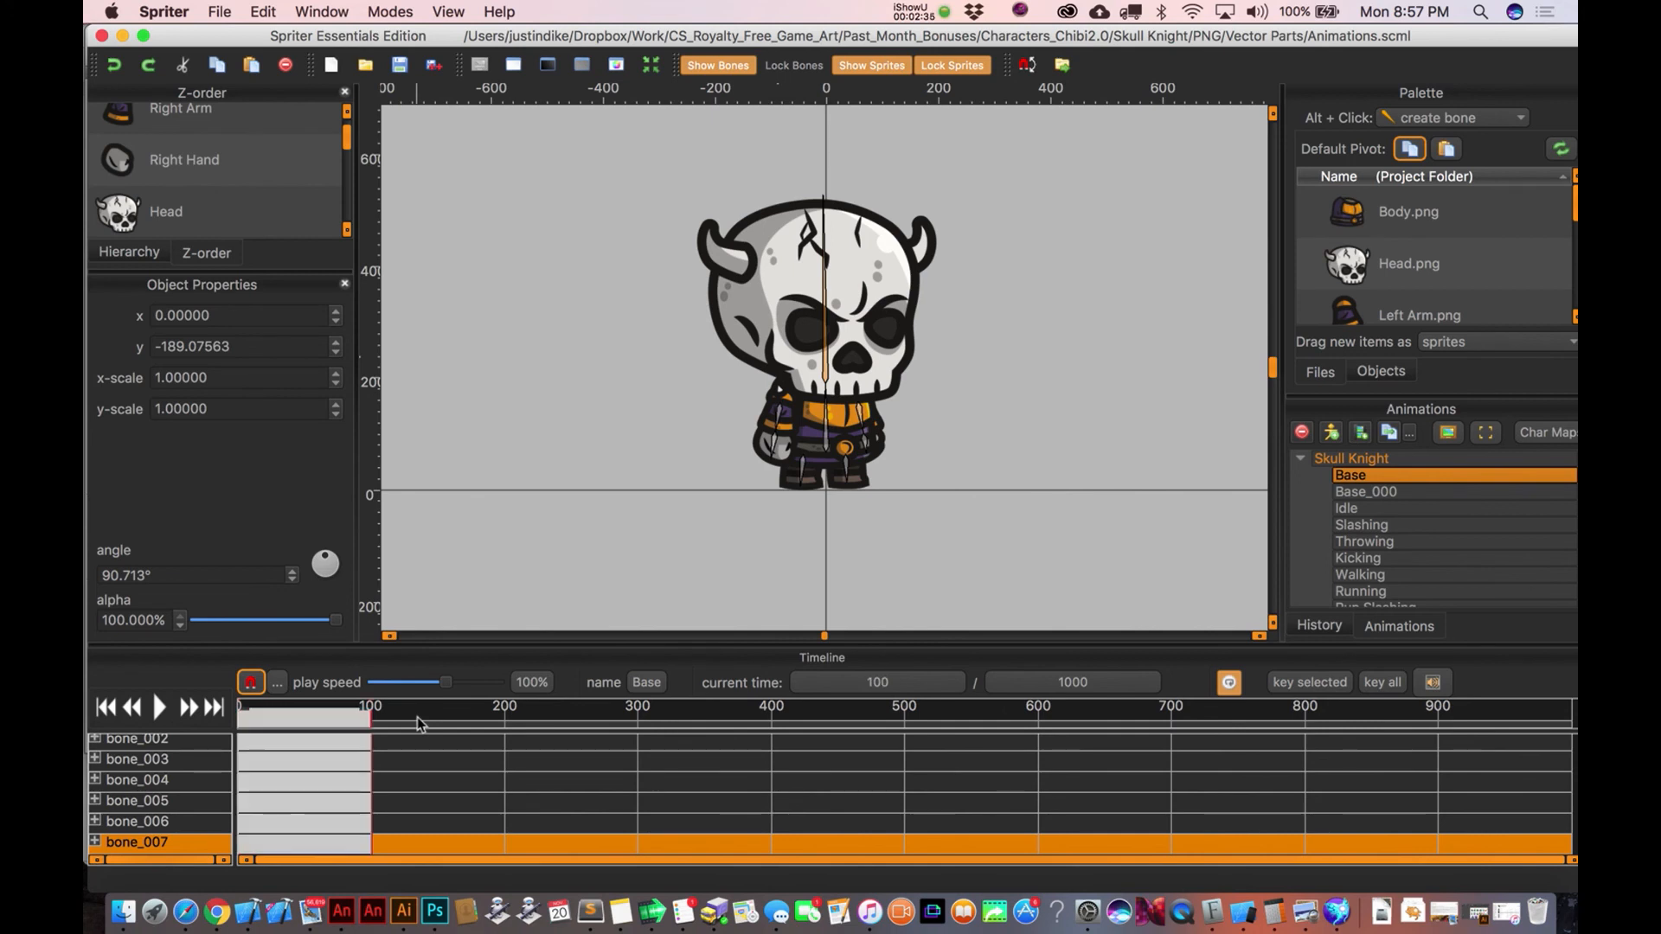
pyautogui.click(373, 720)
pyautogui.click(514, 732)
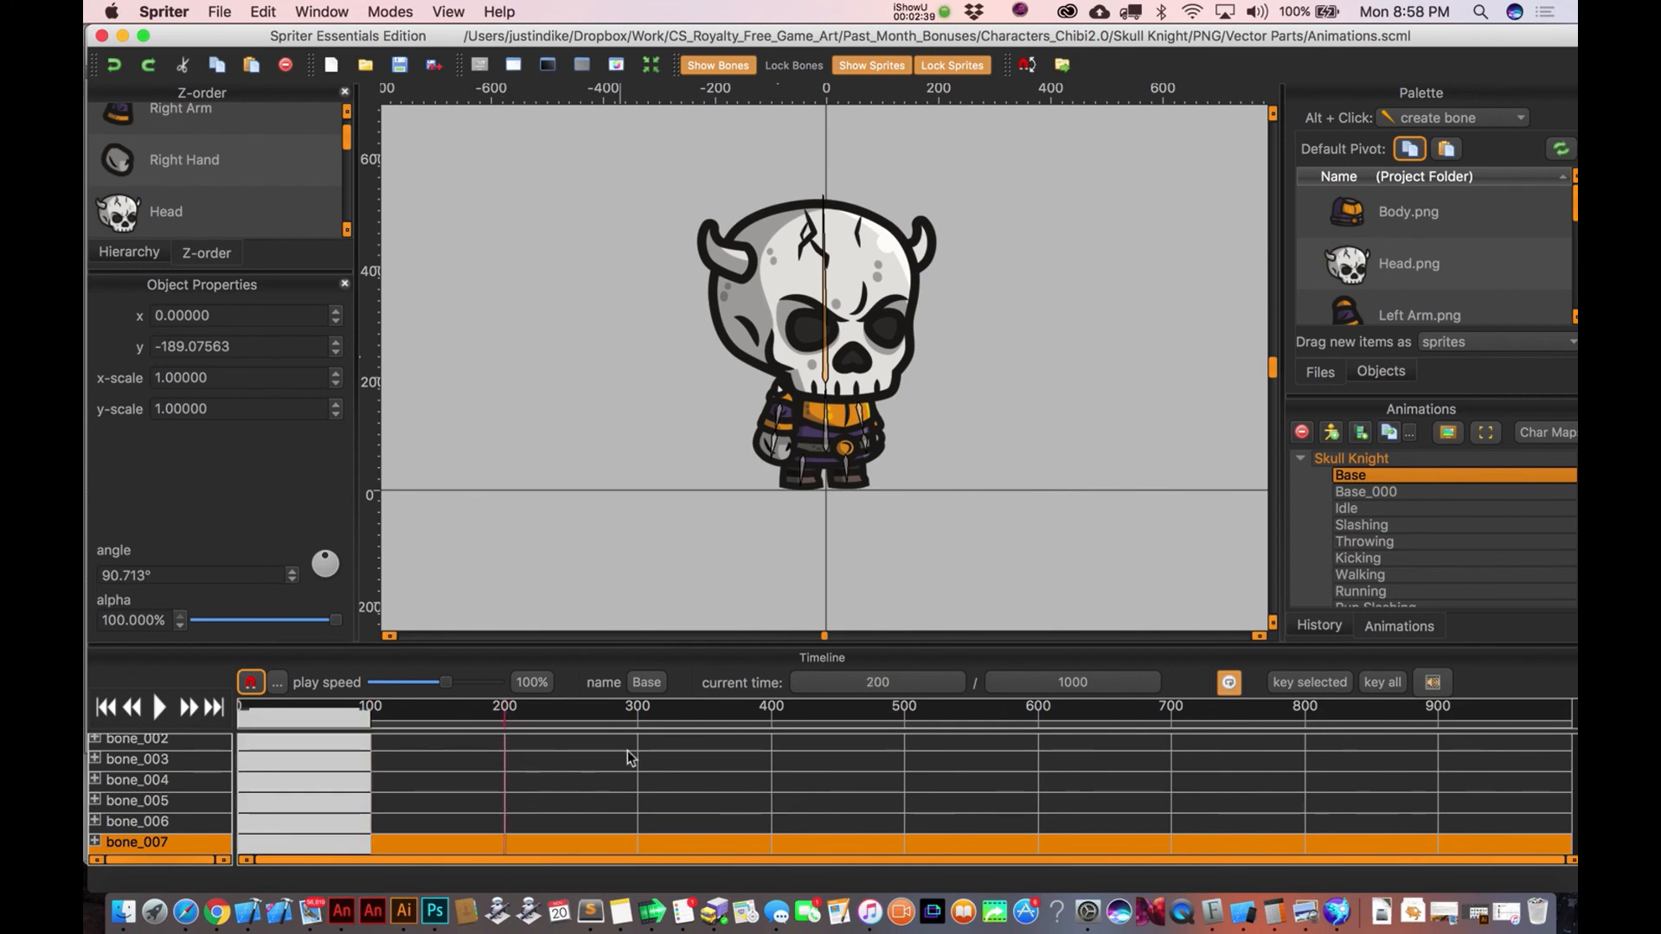
pyautogui.click(640, 728)
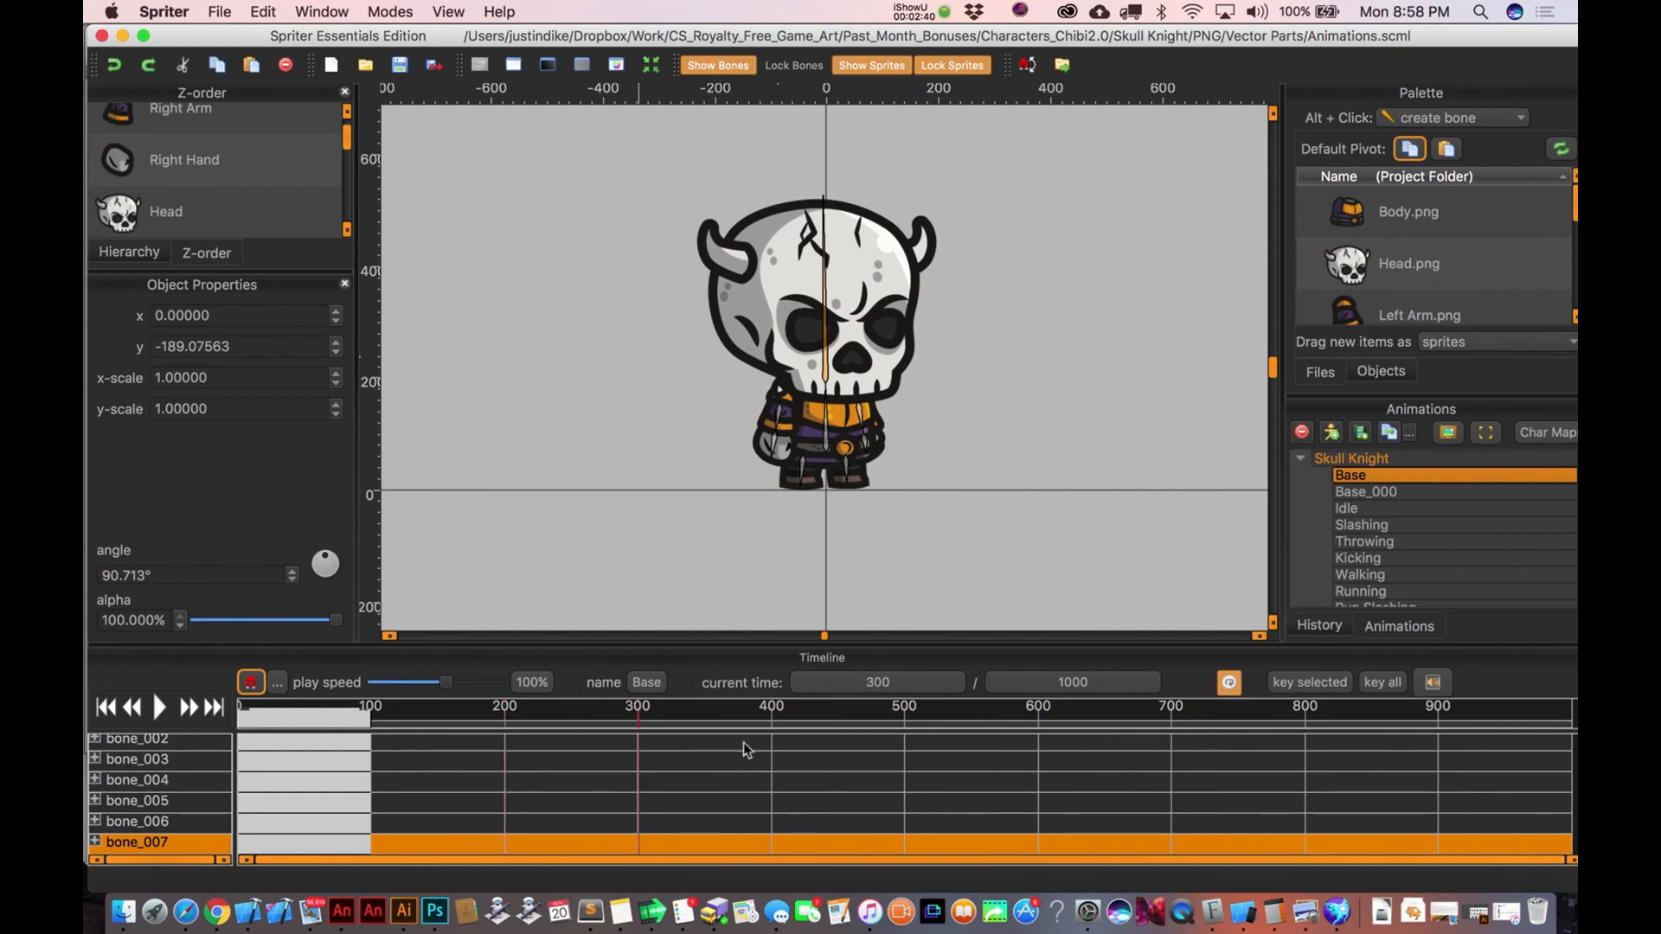
# Set the timeline's ruler units to Snapping Frames in the snapping options.
pyautogui.click(277, 683)
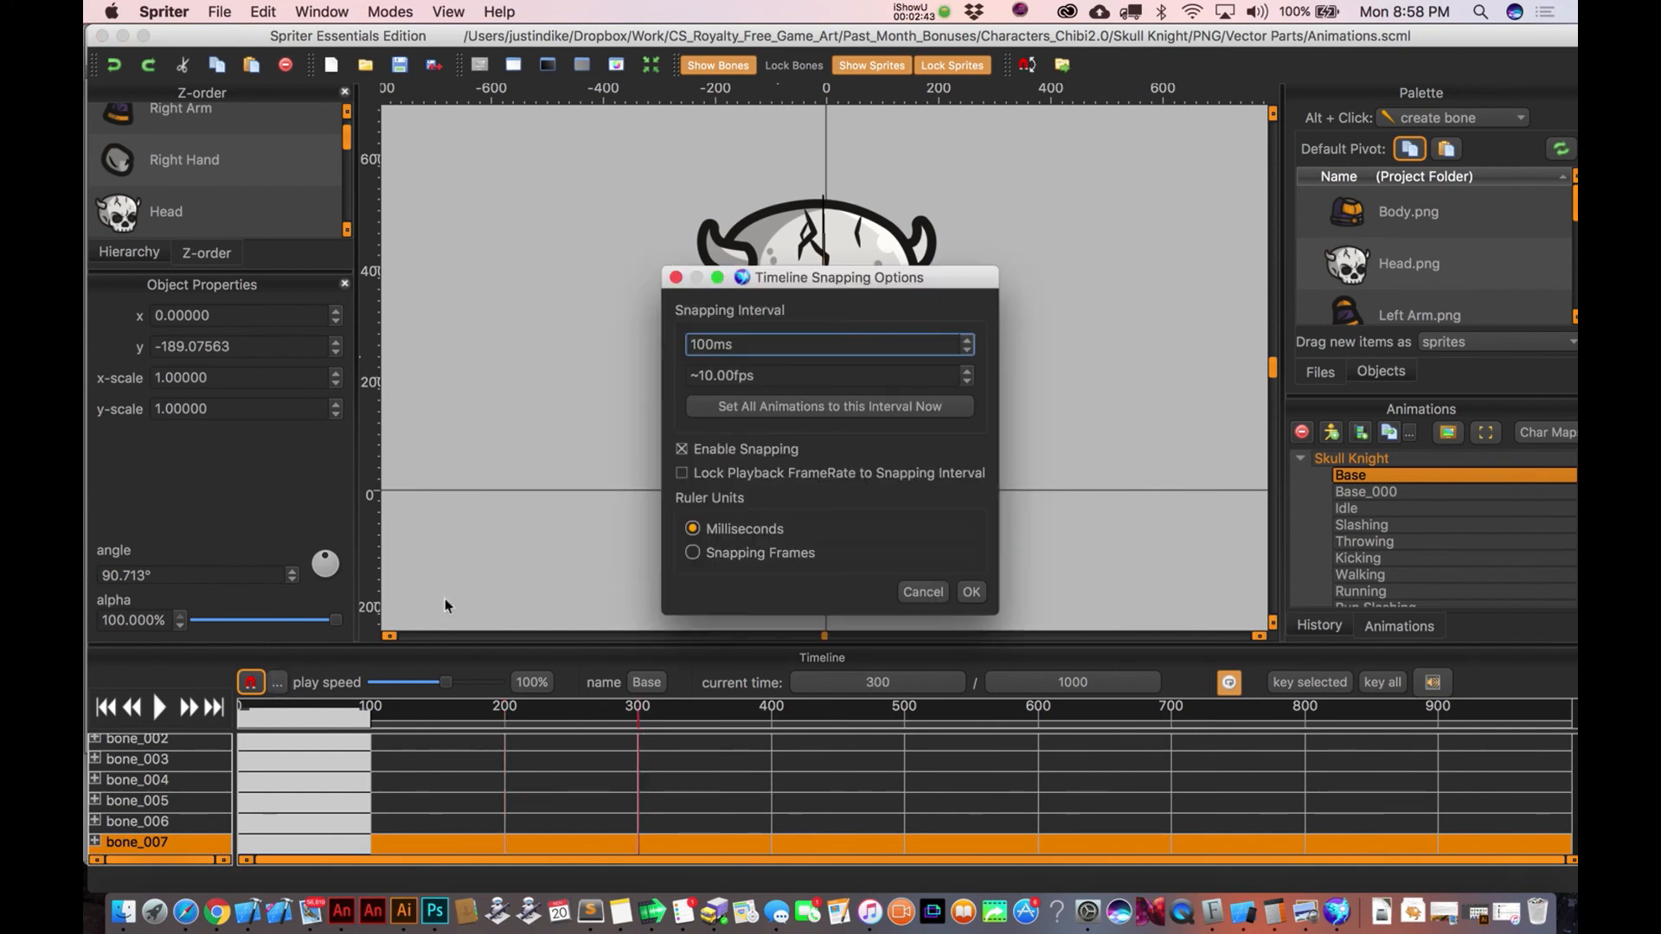
pyautogui.click(693, 554)
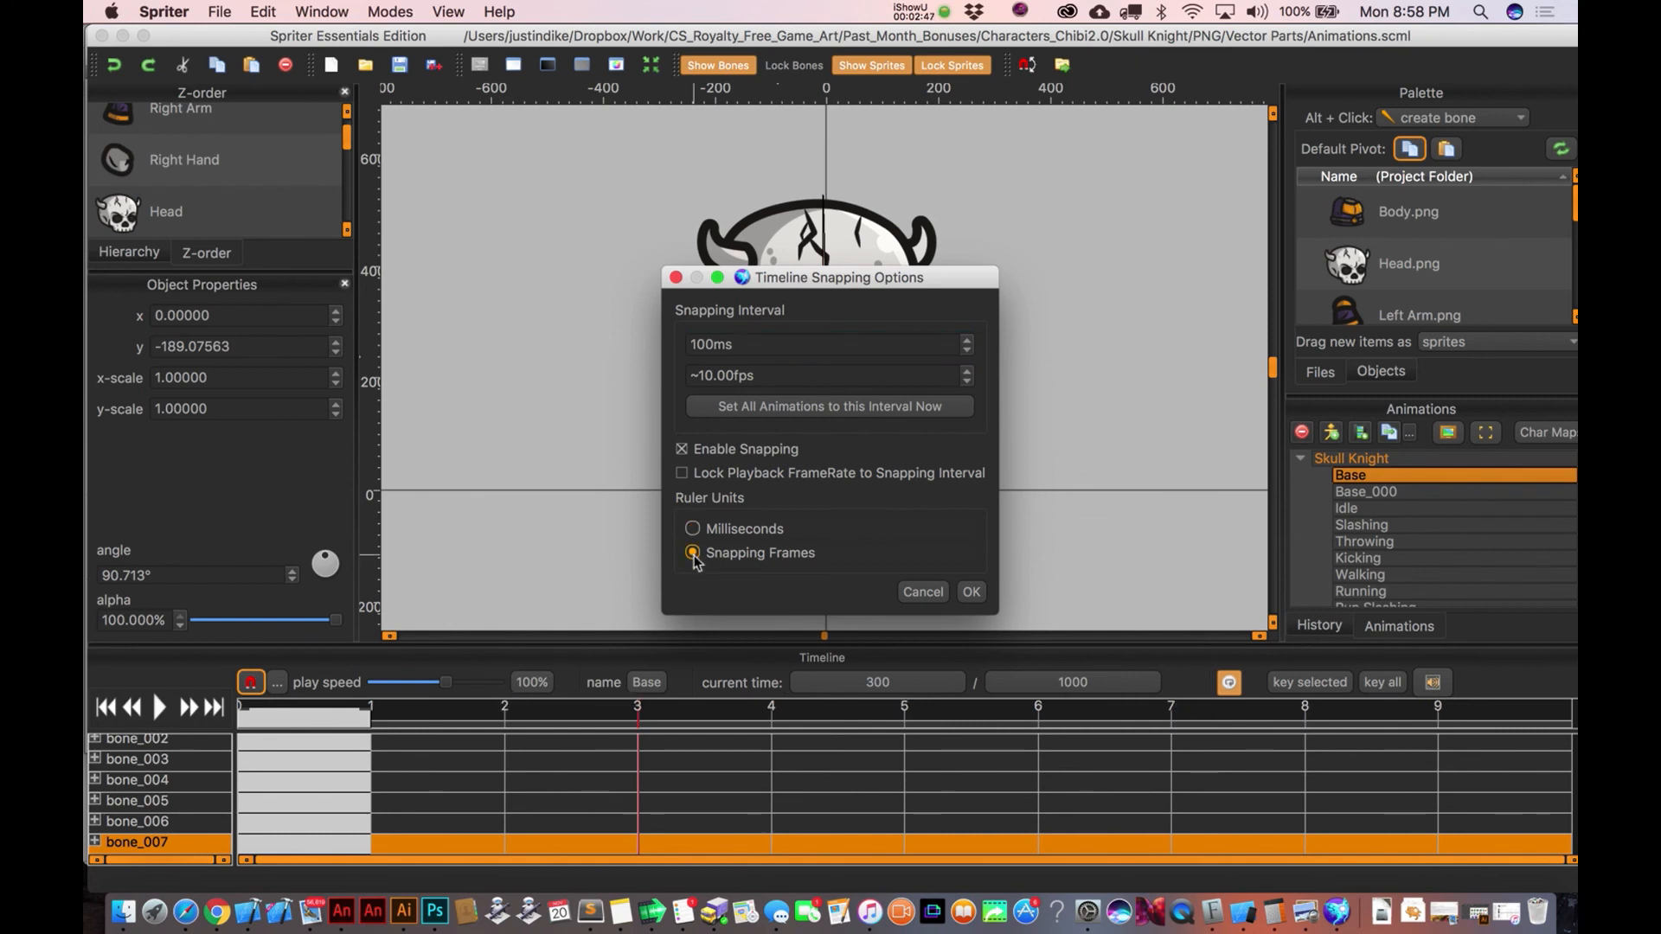
pyautogui.click(963, 592)
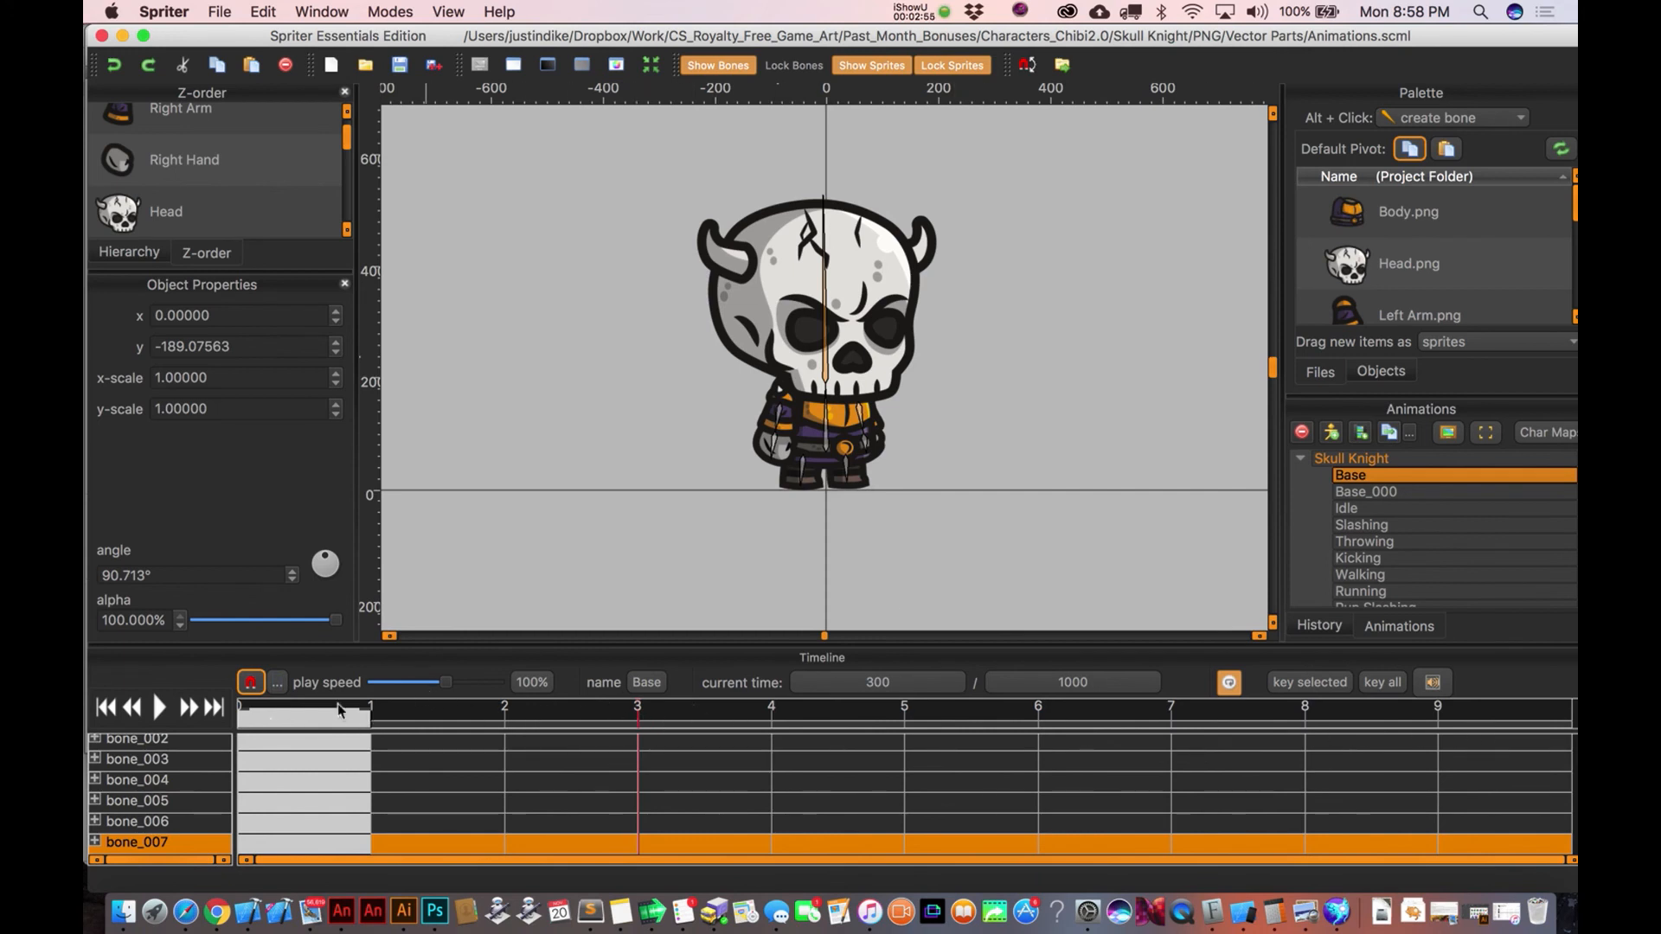
# Try a snapping interval of 20 fps, set it back to 10 fps and accept the snapping options.
pyautogui.click(279, 684)
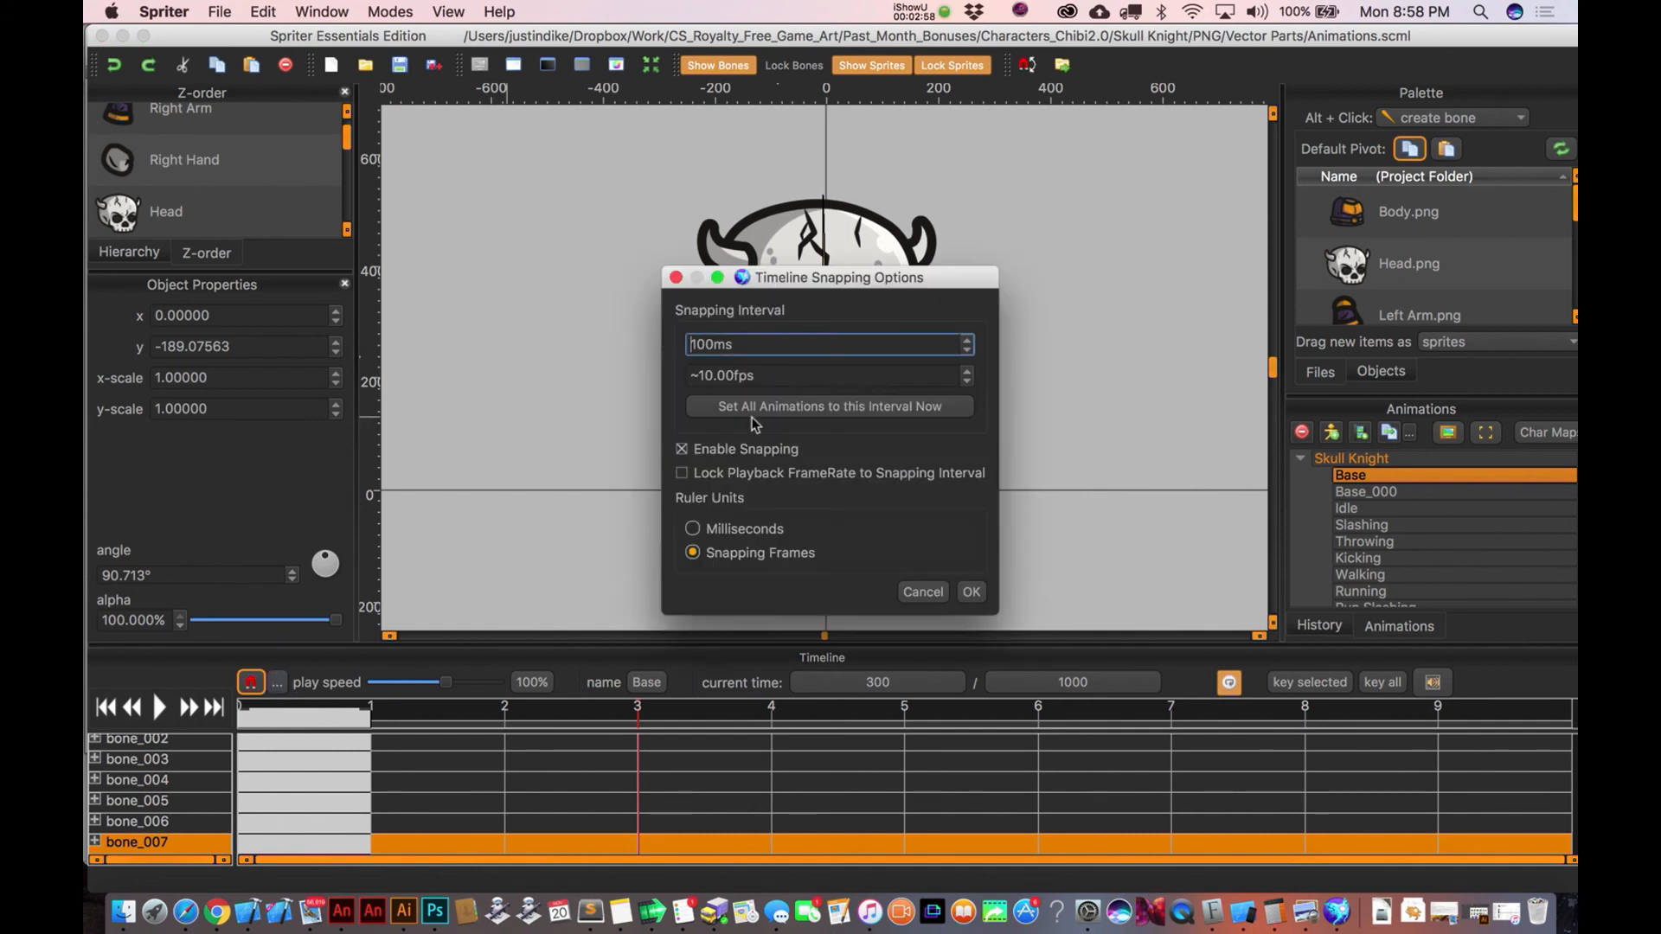
pyautogui.click(708, 373)
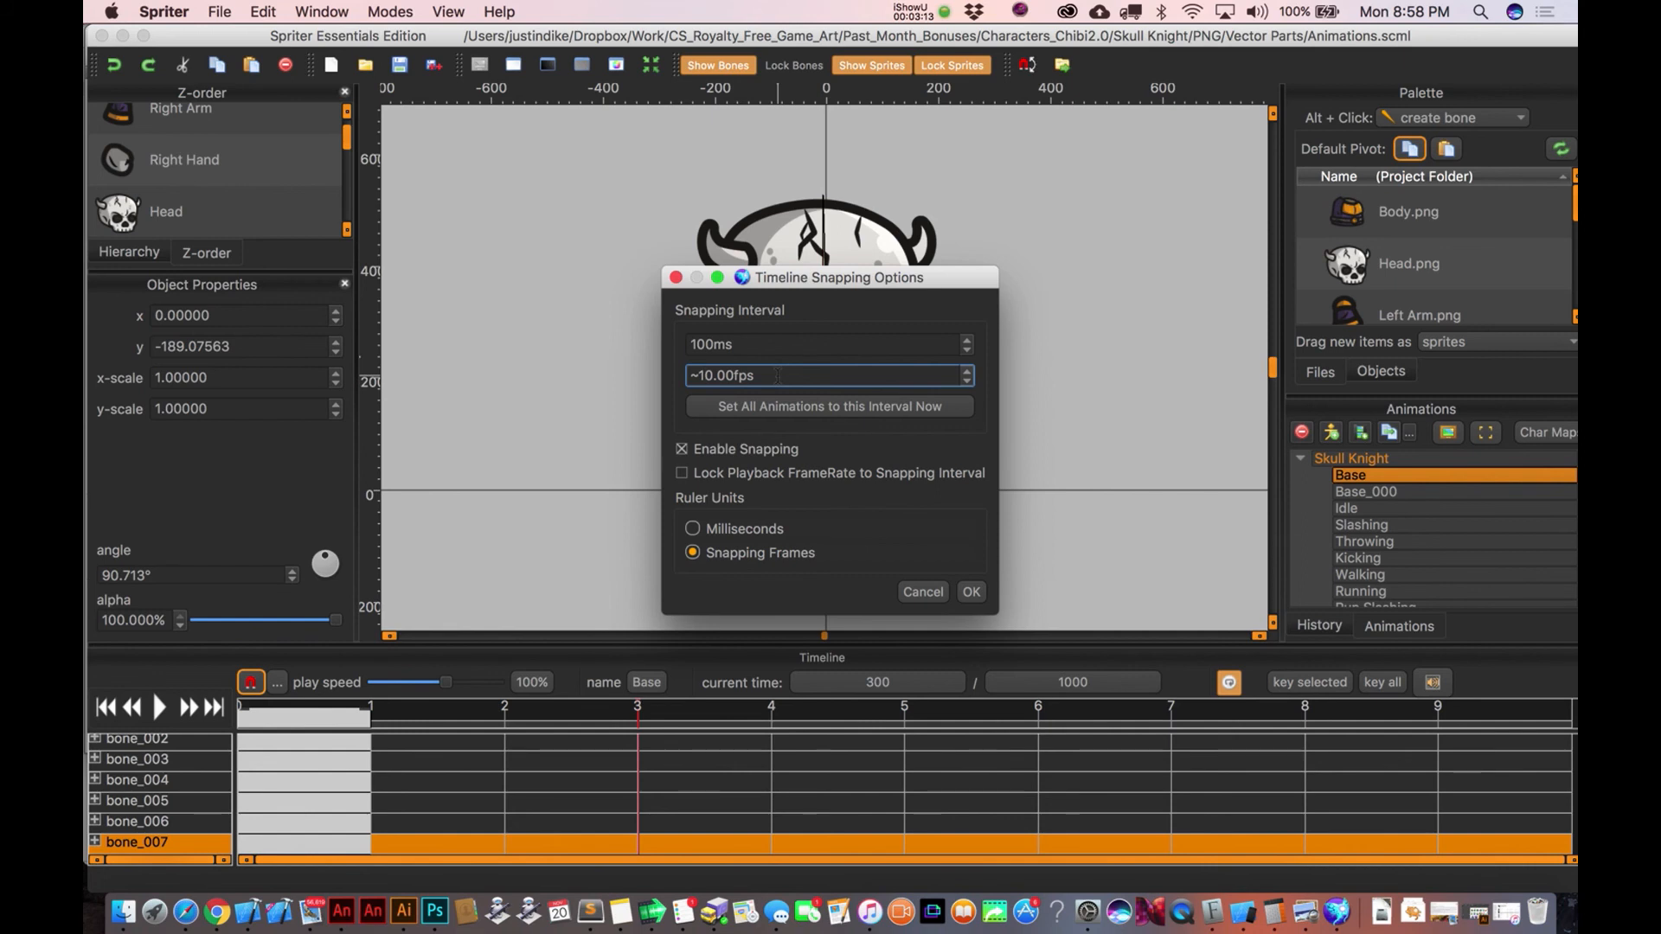
pyautogui.press('BackSpace')
pyautogui.write('2')
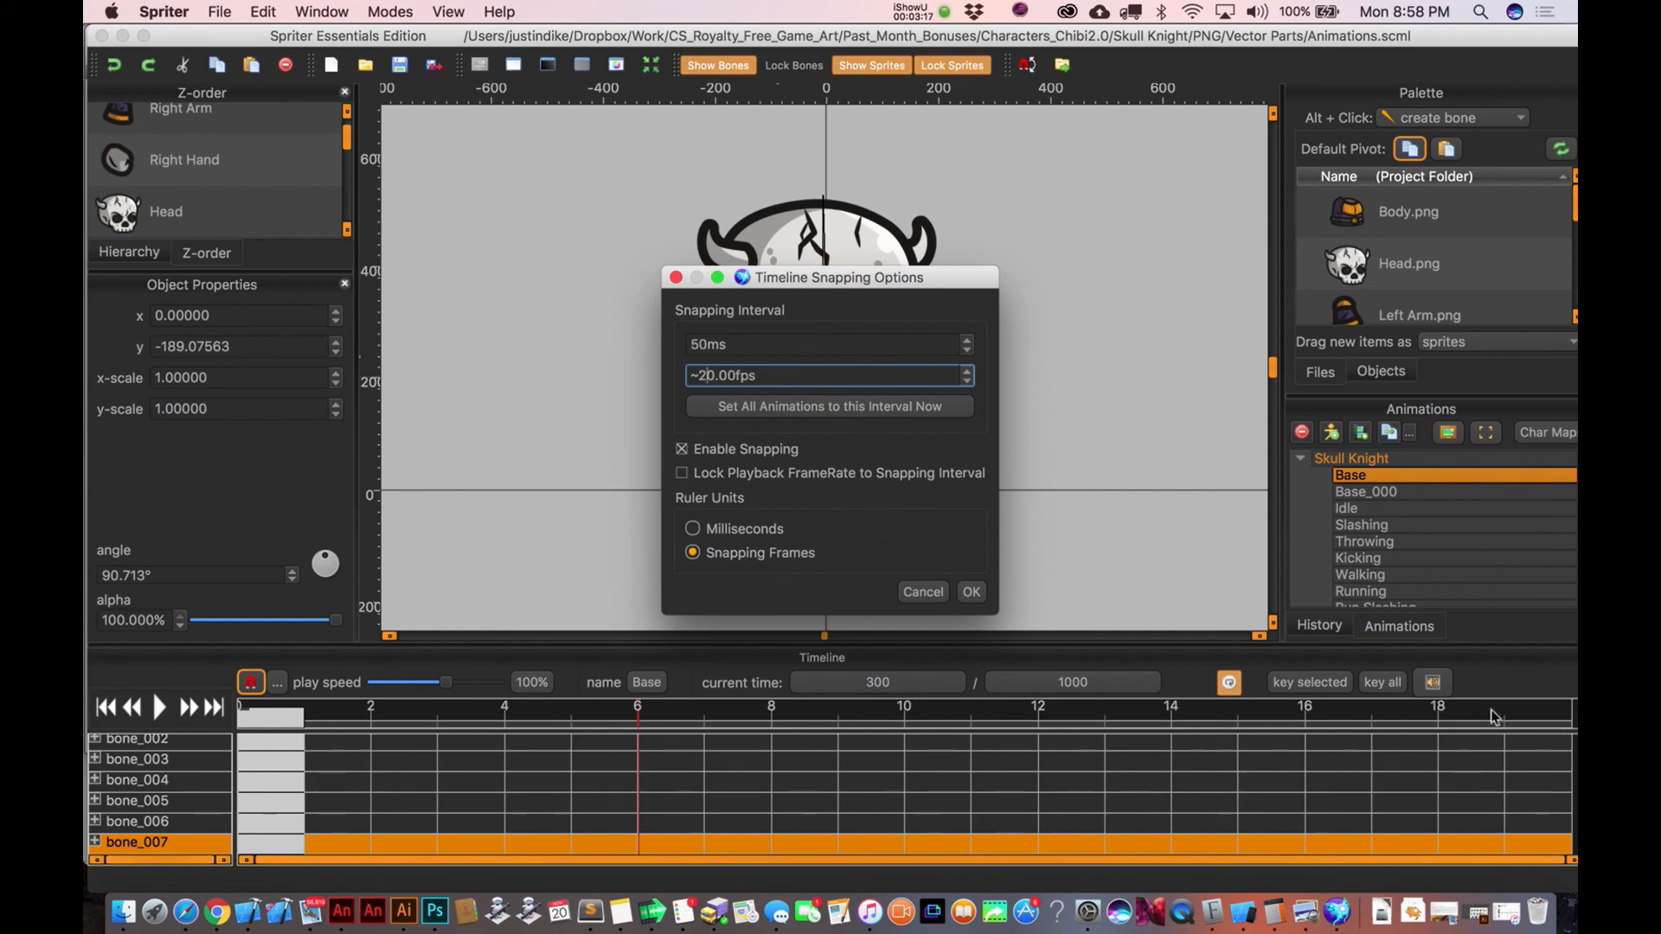
pyautogui.press('BackSpace')
pyautogui.write('1')
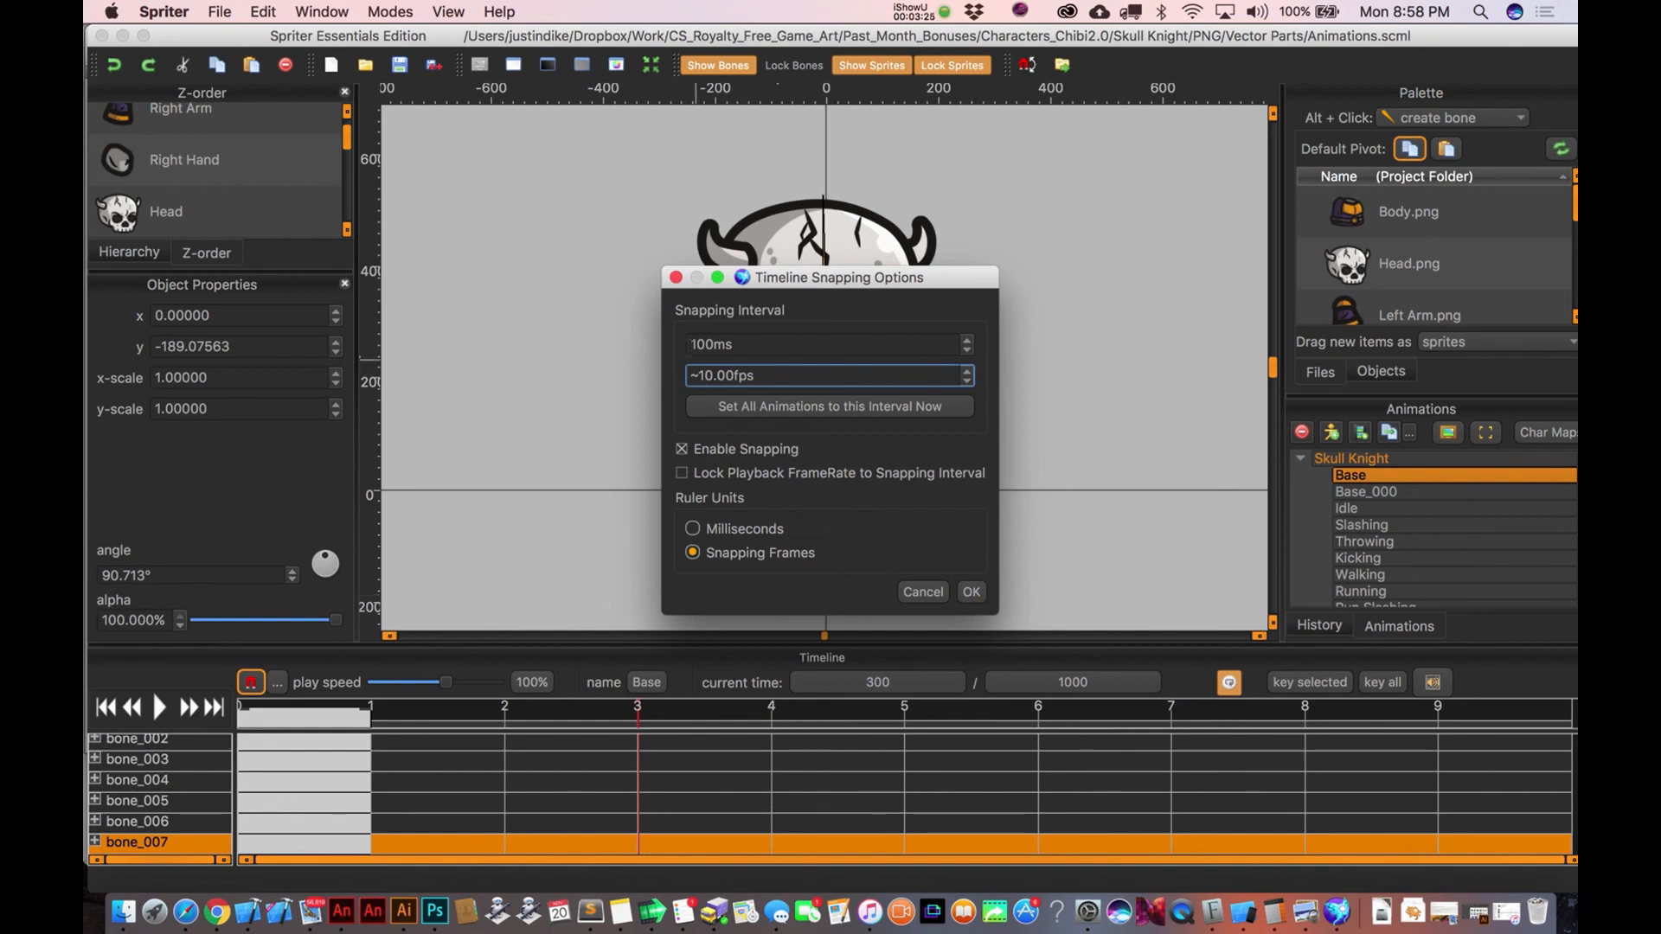
pyautogui.click(971, 593)
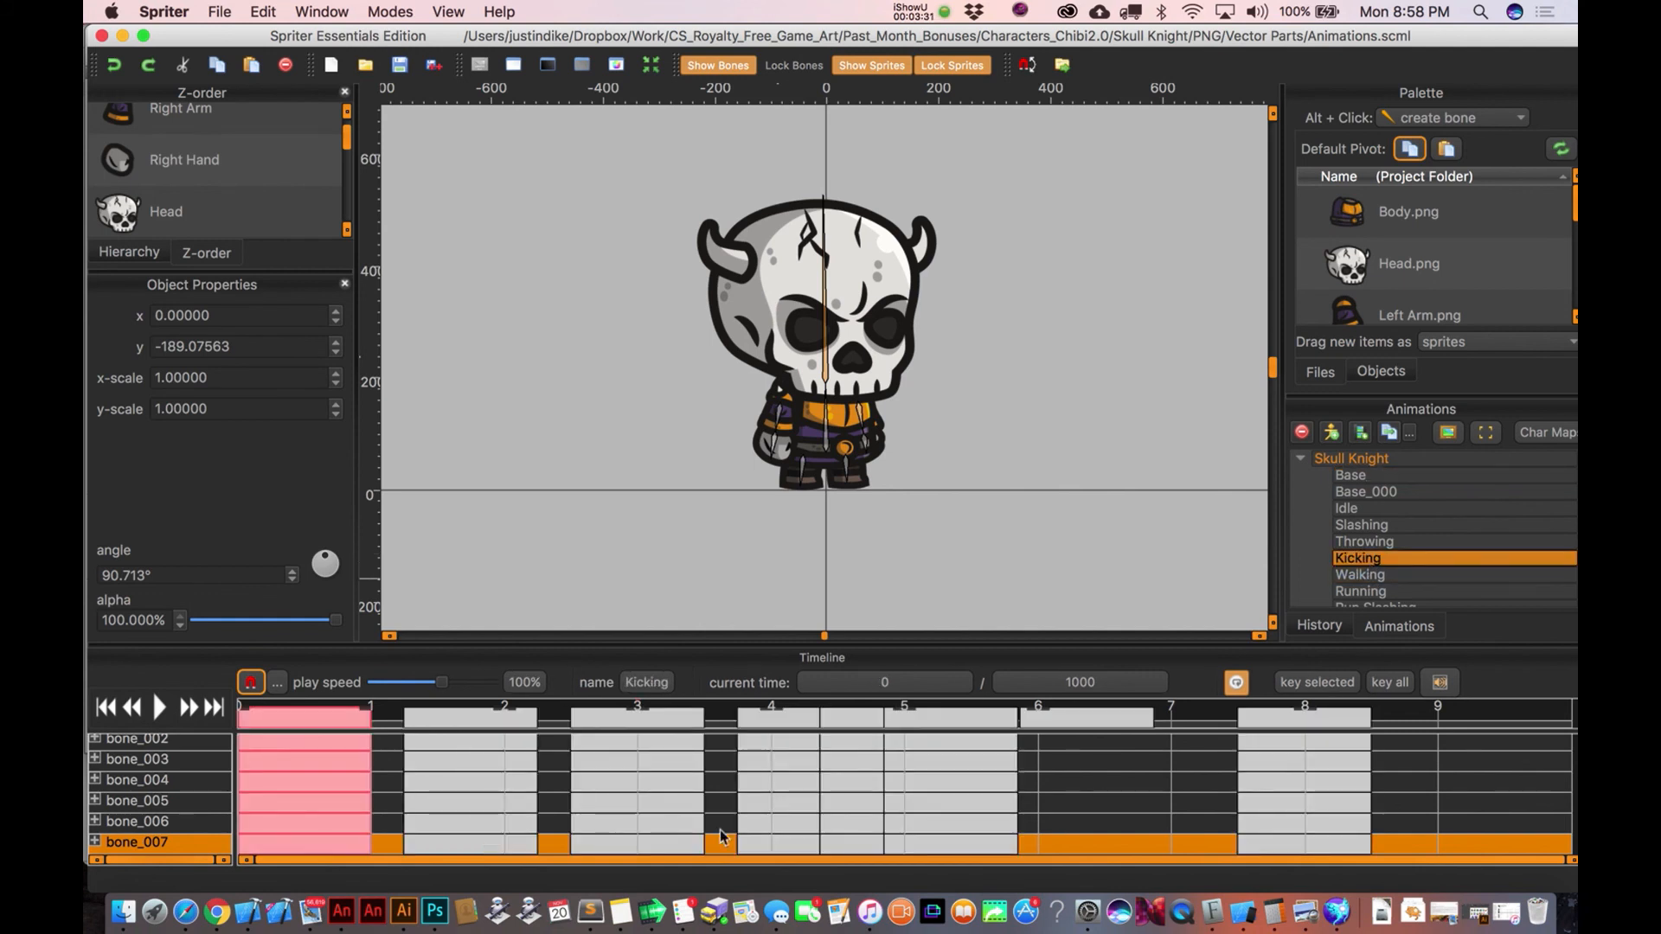
# Turn off timeline snapping and set the ruler units to Milliseconds in the snapping options.
pyautogui.click(258, 686)
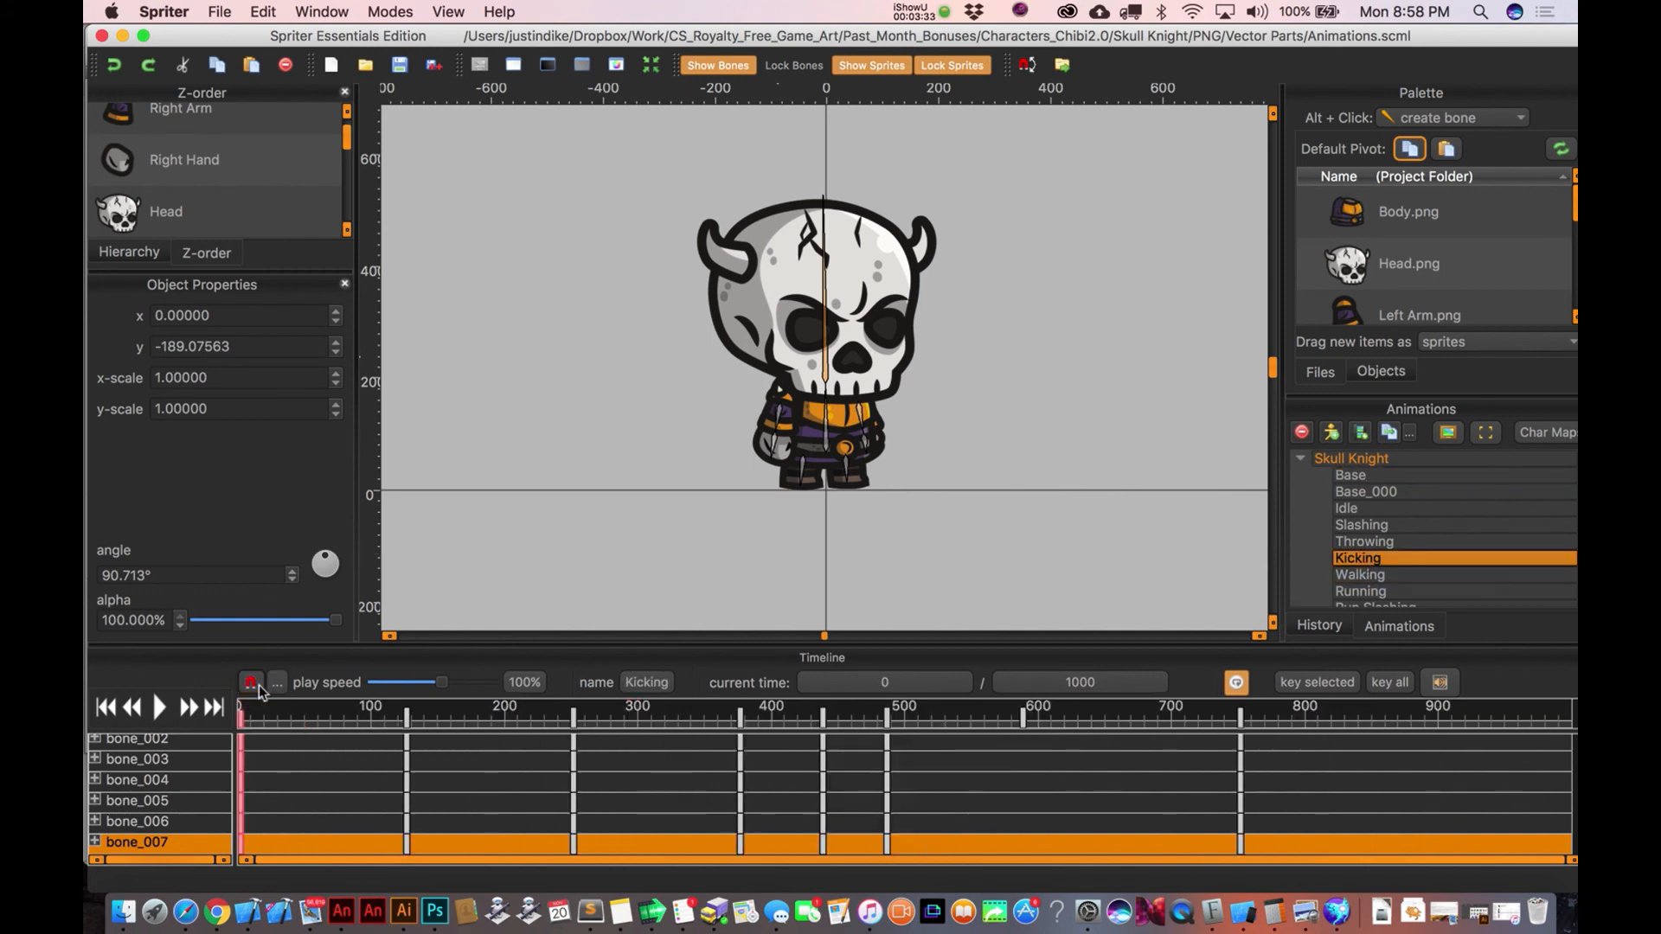
pyautogui.click(277, 683)
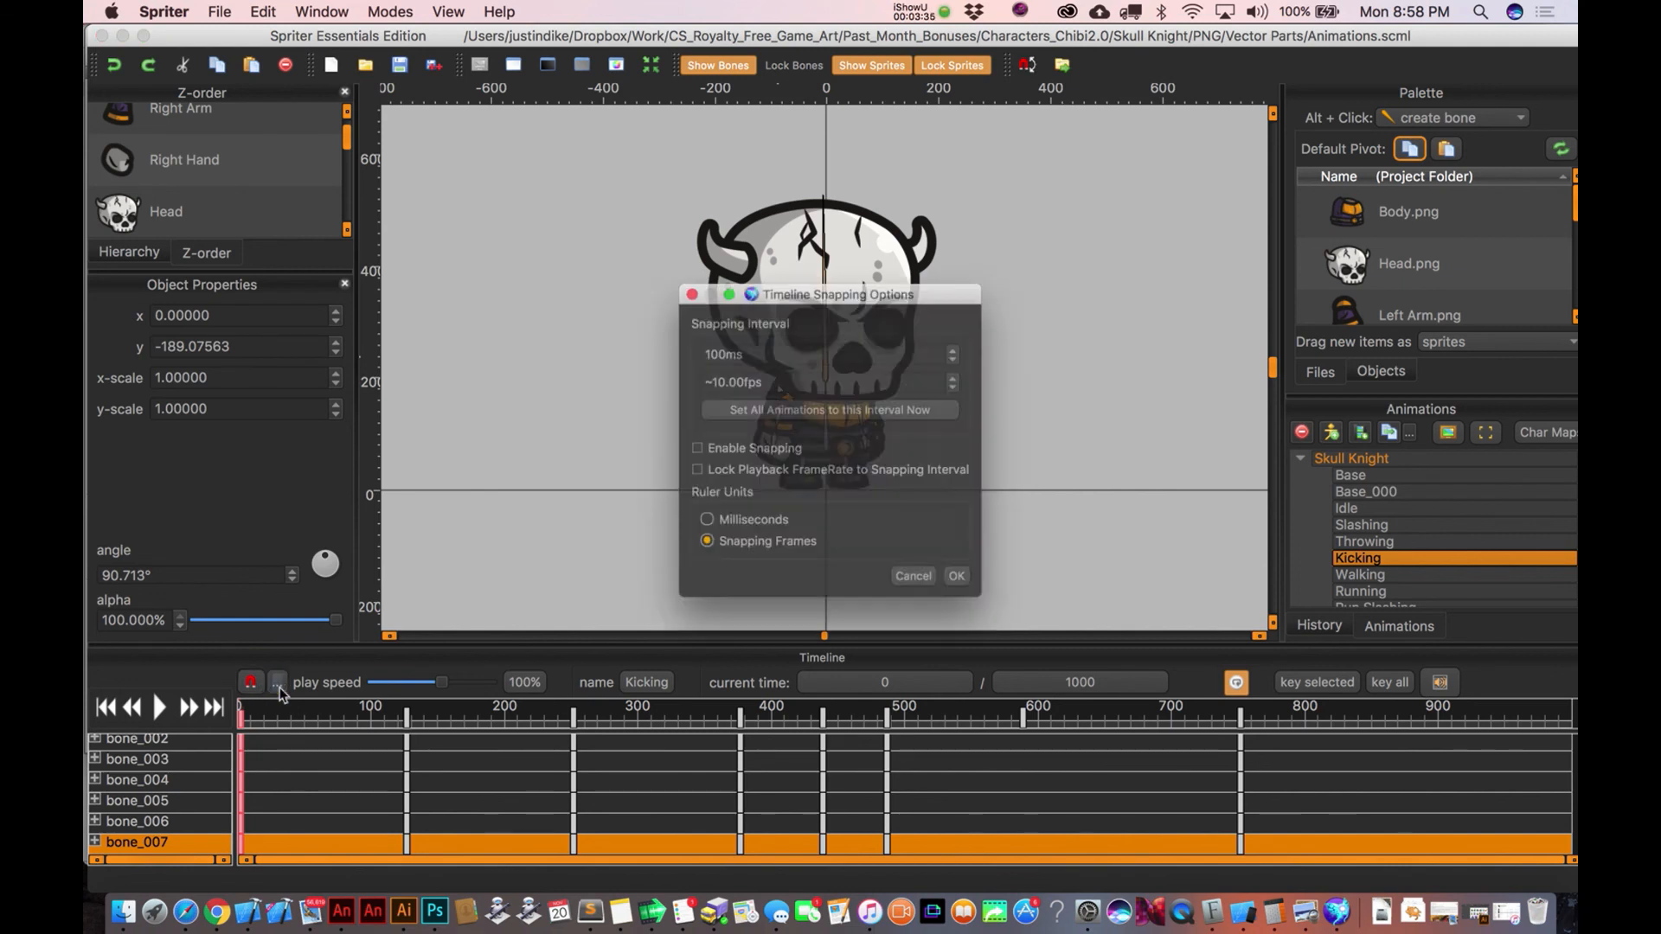
pyautogui.click(703, 531)
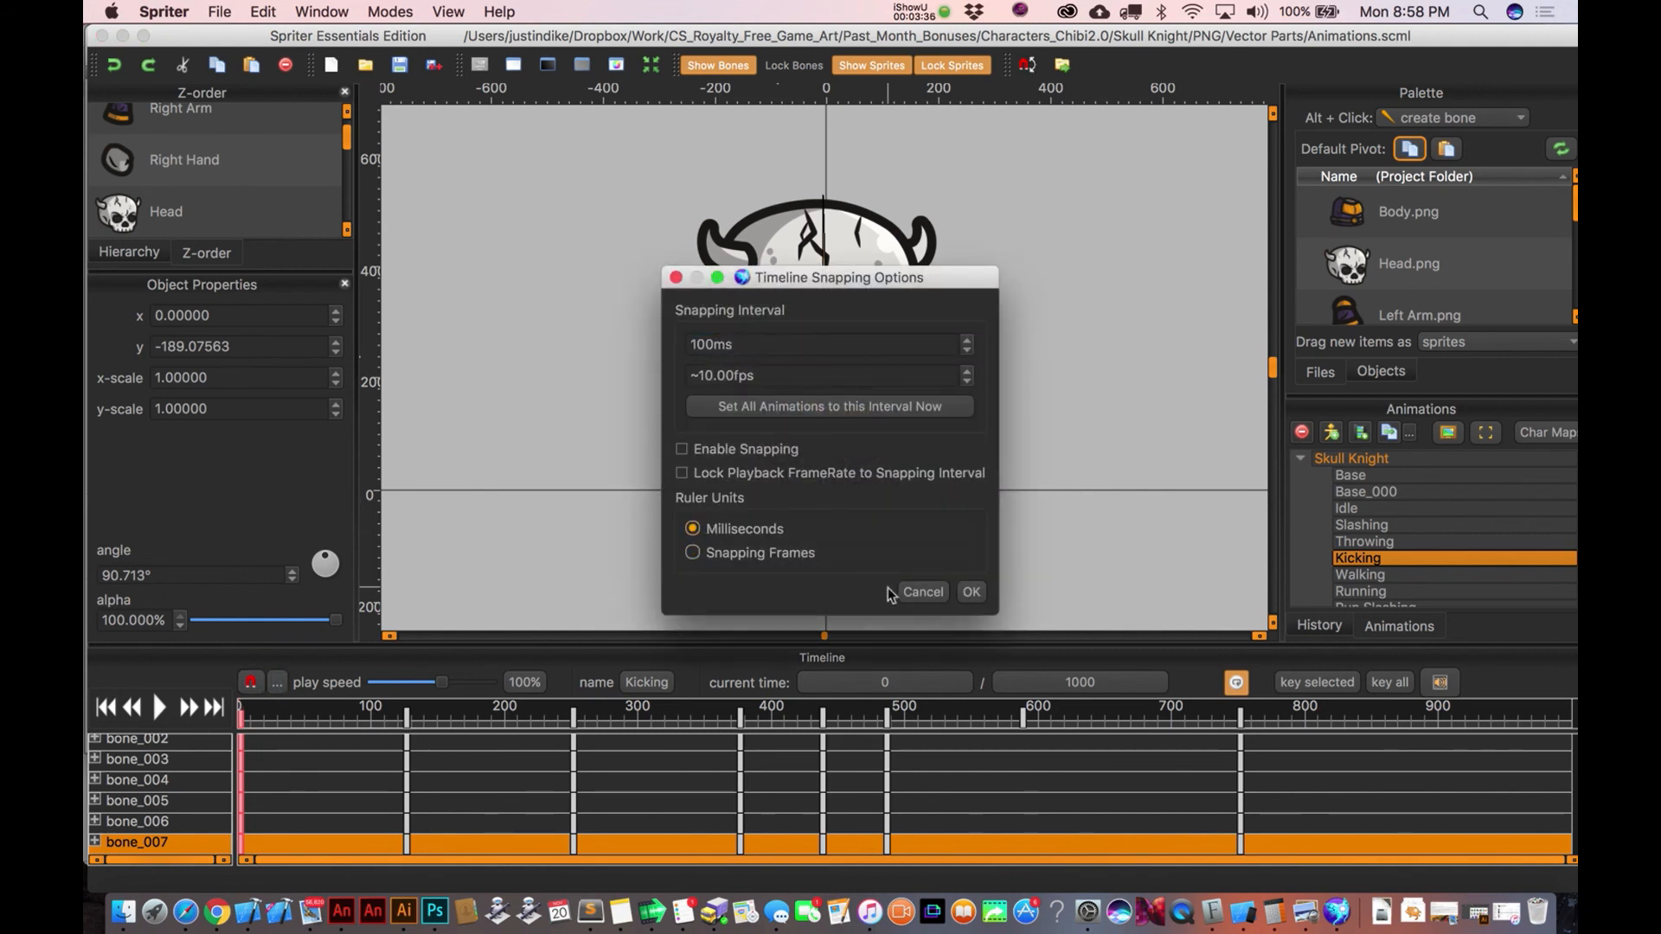
pyautogui.click(970, 593)
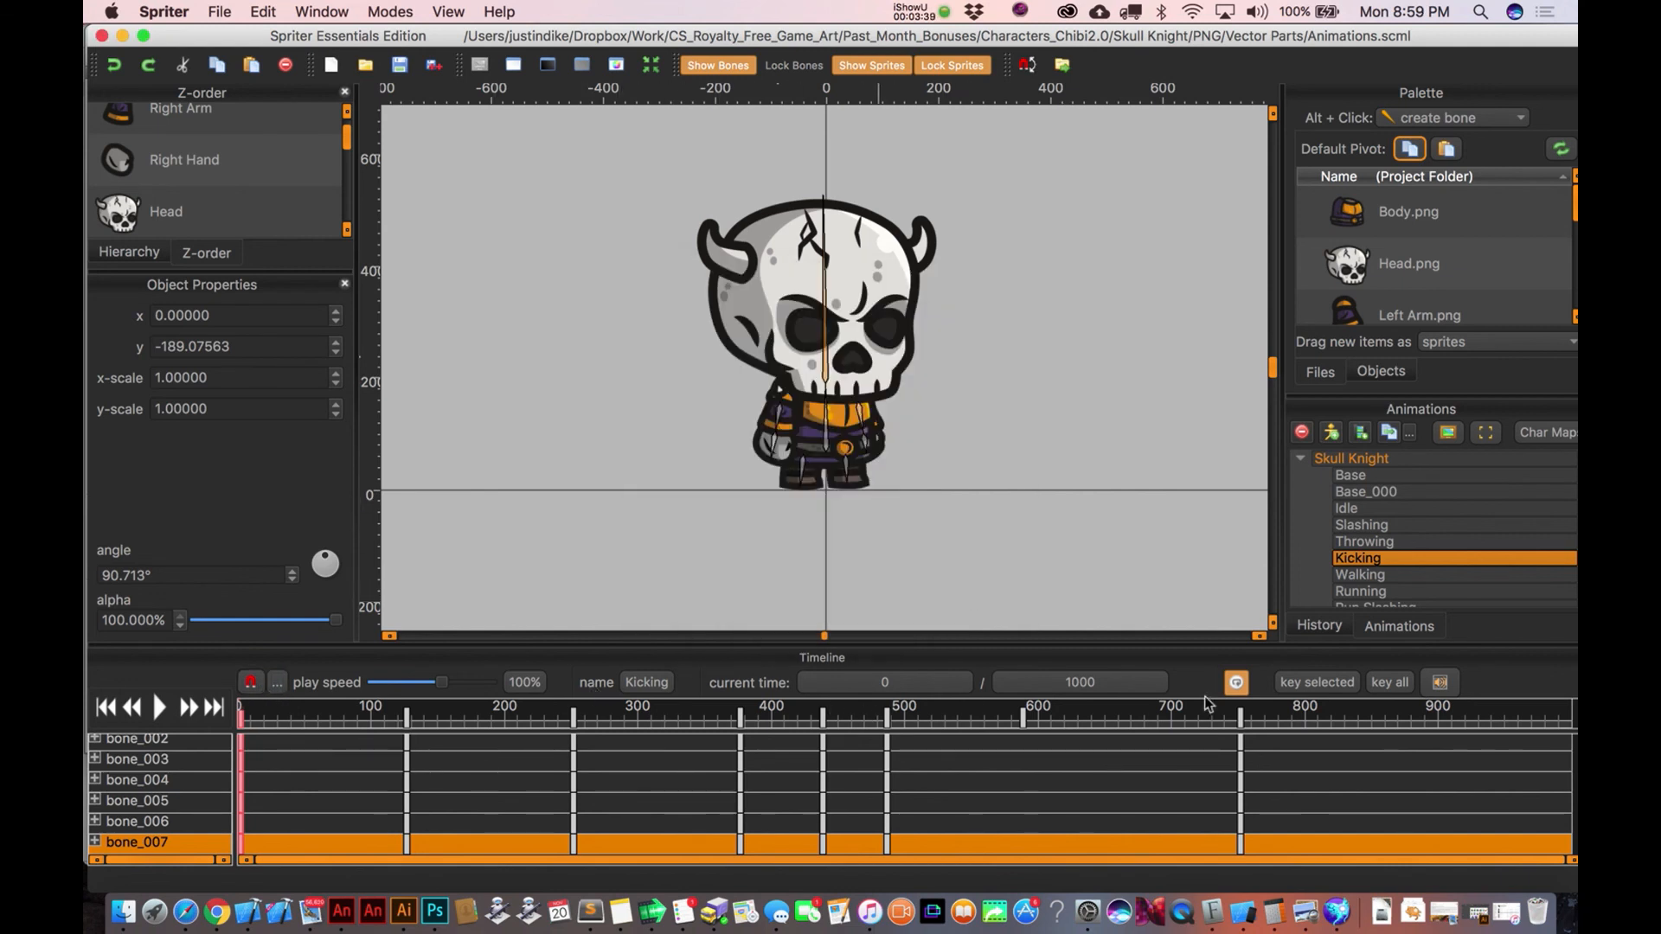
# Set the Kicking animation's length to 400 with its keys stretched to fit.
pyautogui.click(1381, 542)
pyautogui.click(1376, 559)
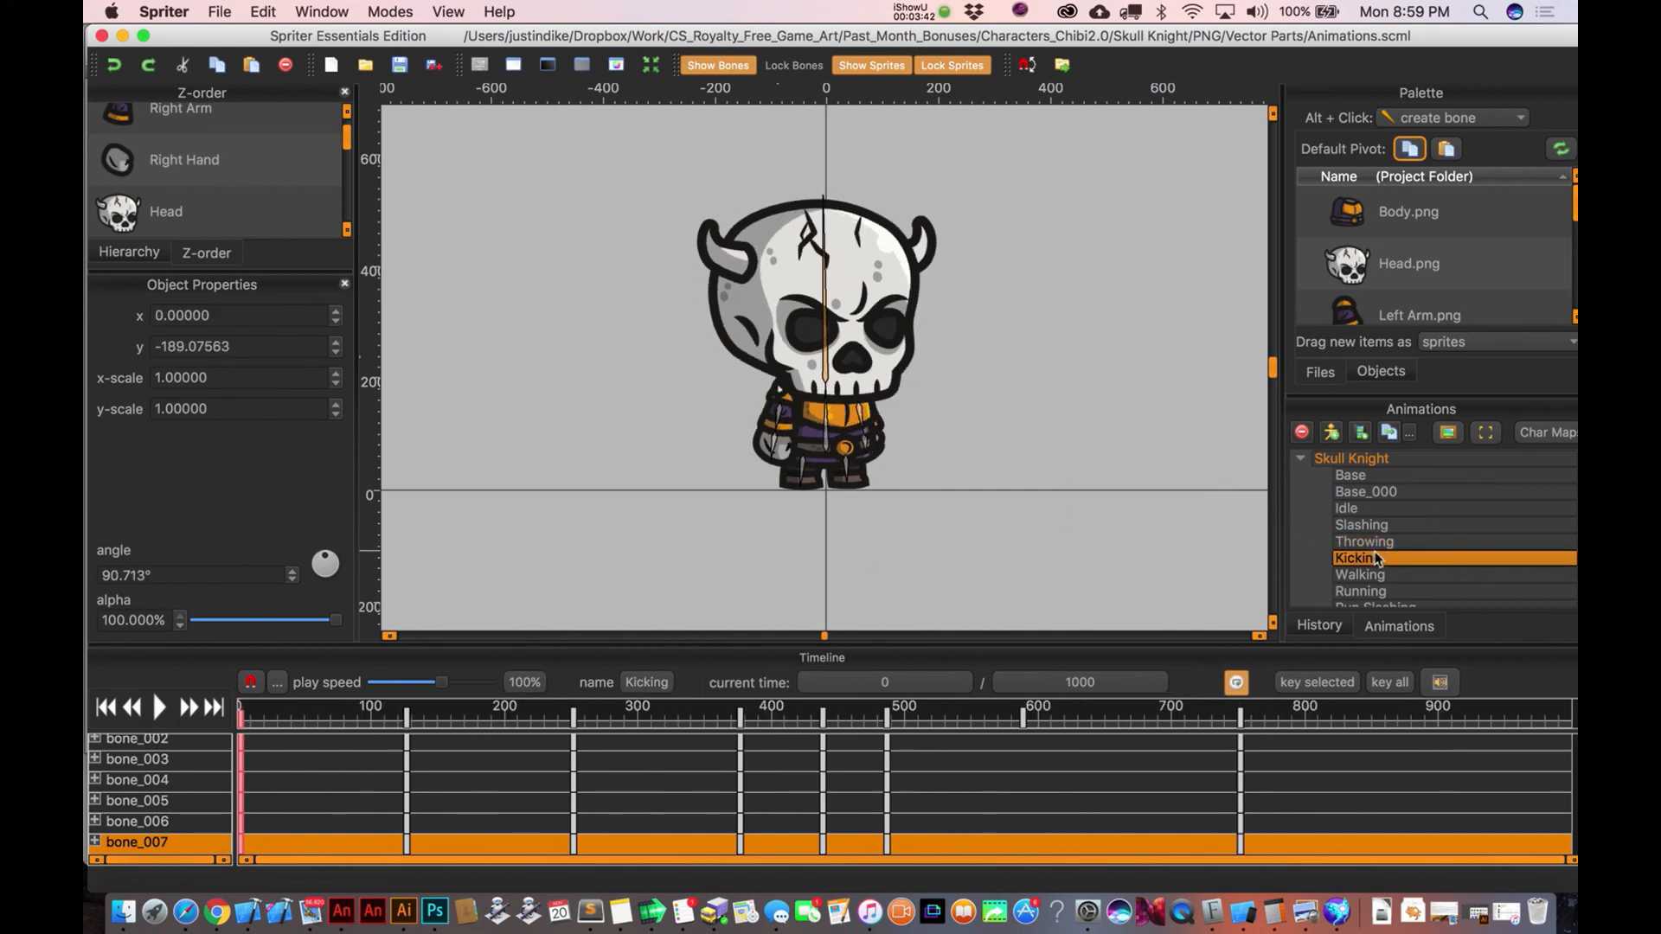
pyautogui.click(1073, 683)
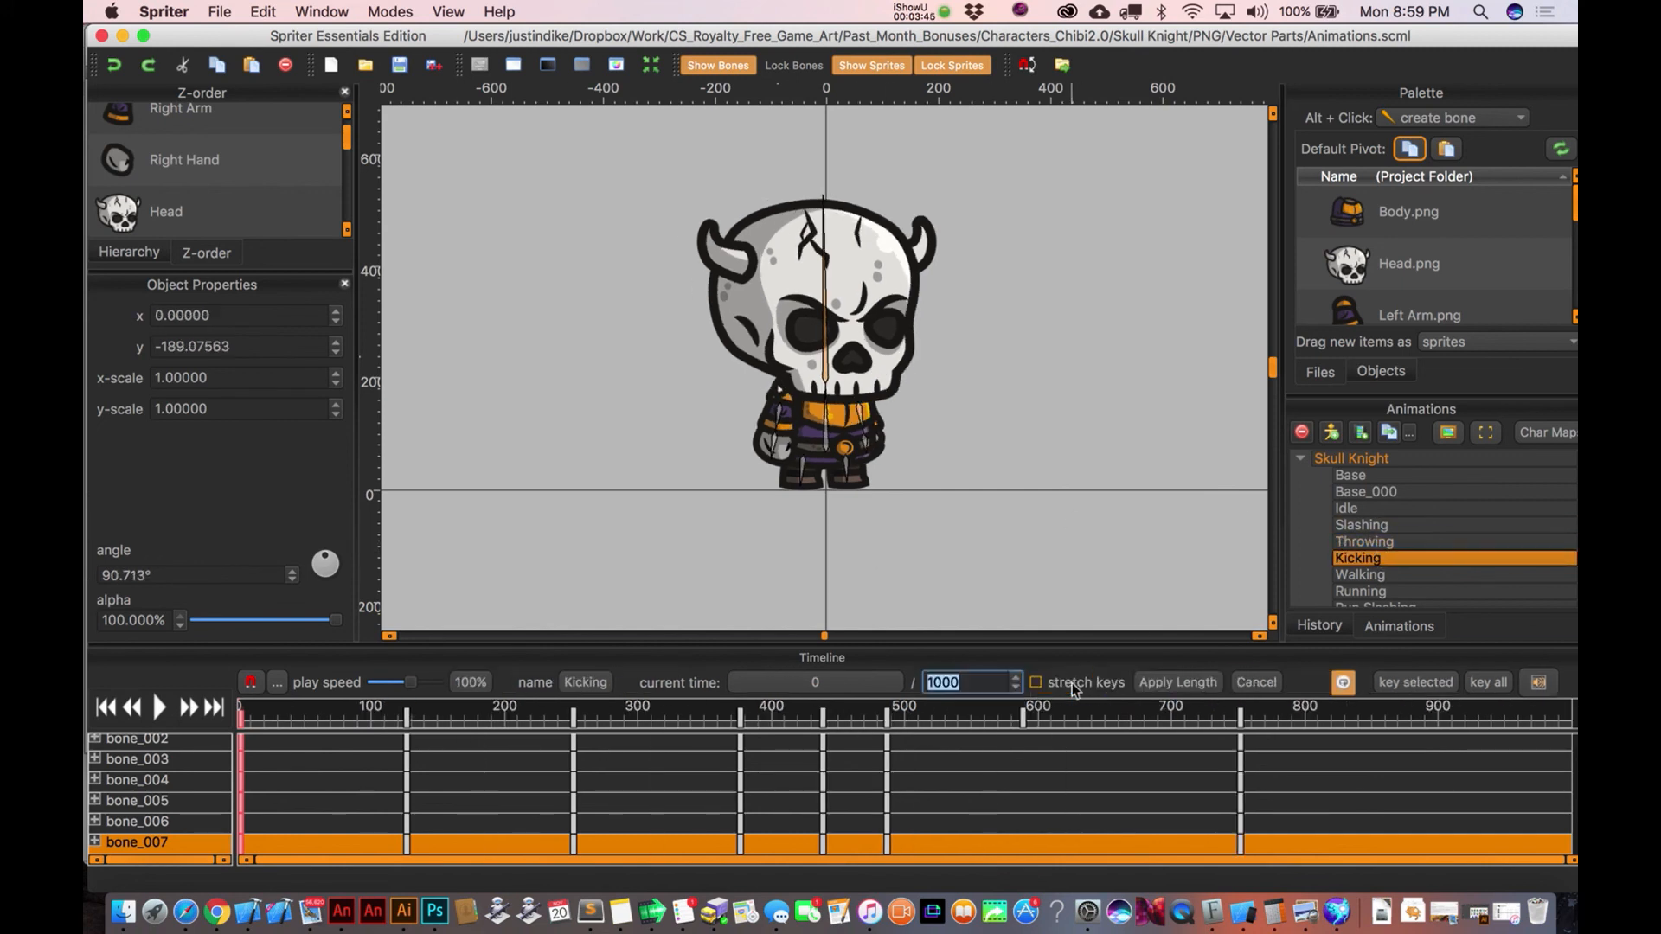
pyautogui.write('40')
pyautogui.click(1034, 682)
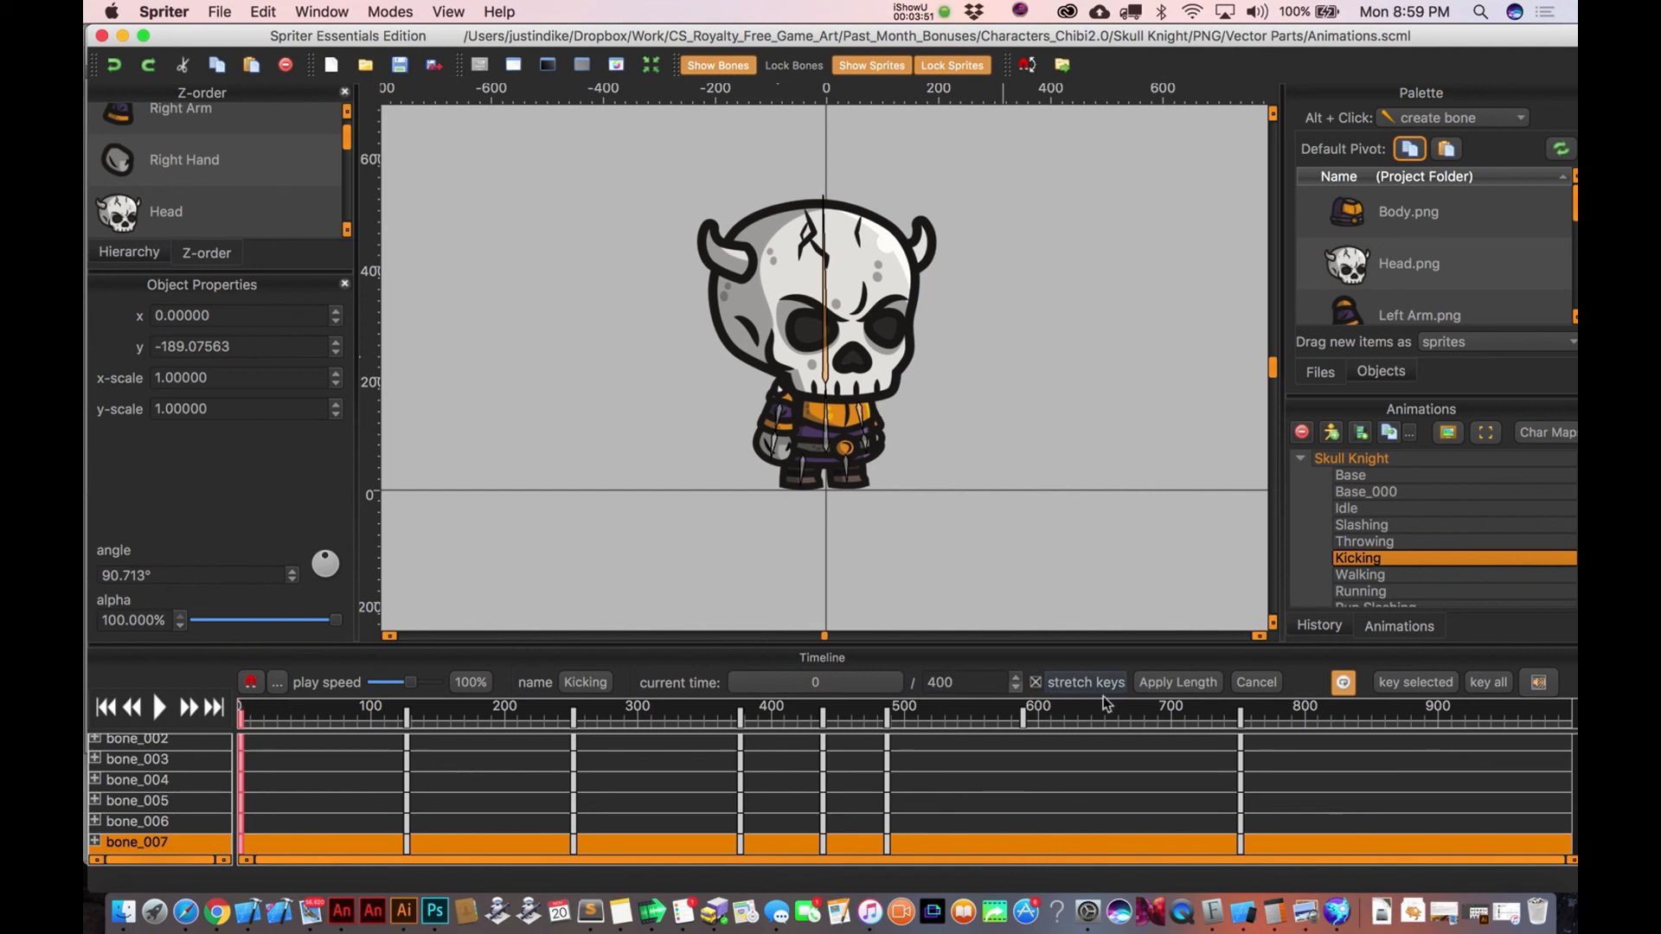
pyautogui.click(1164, 682)
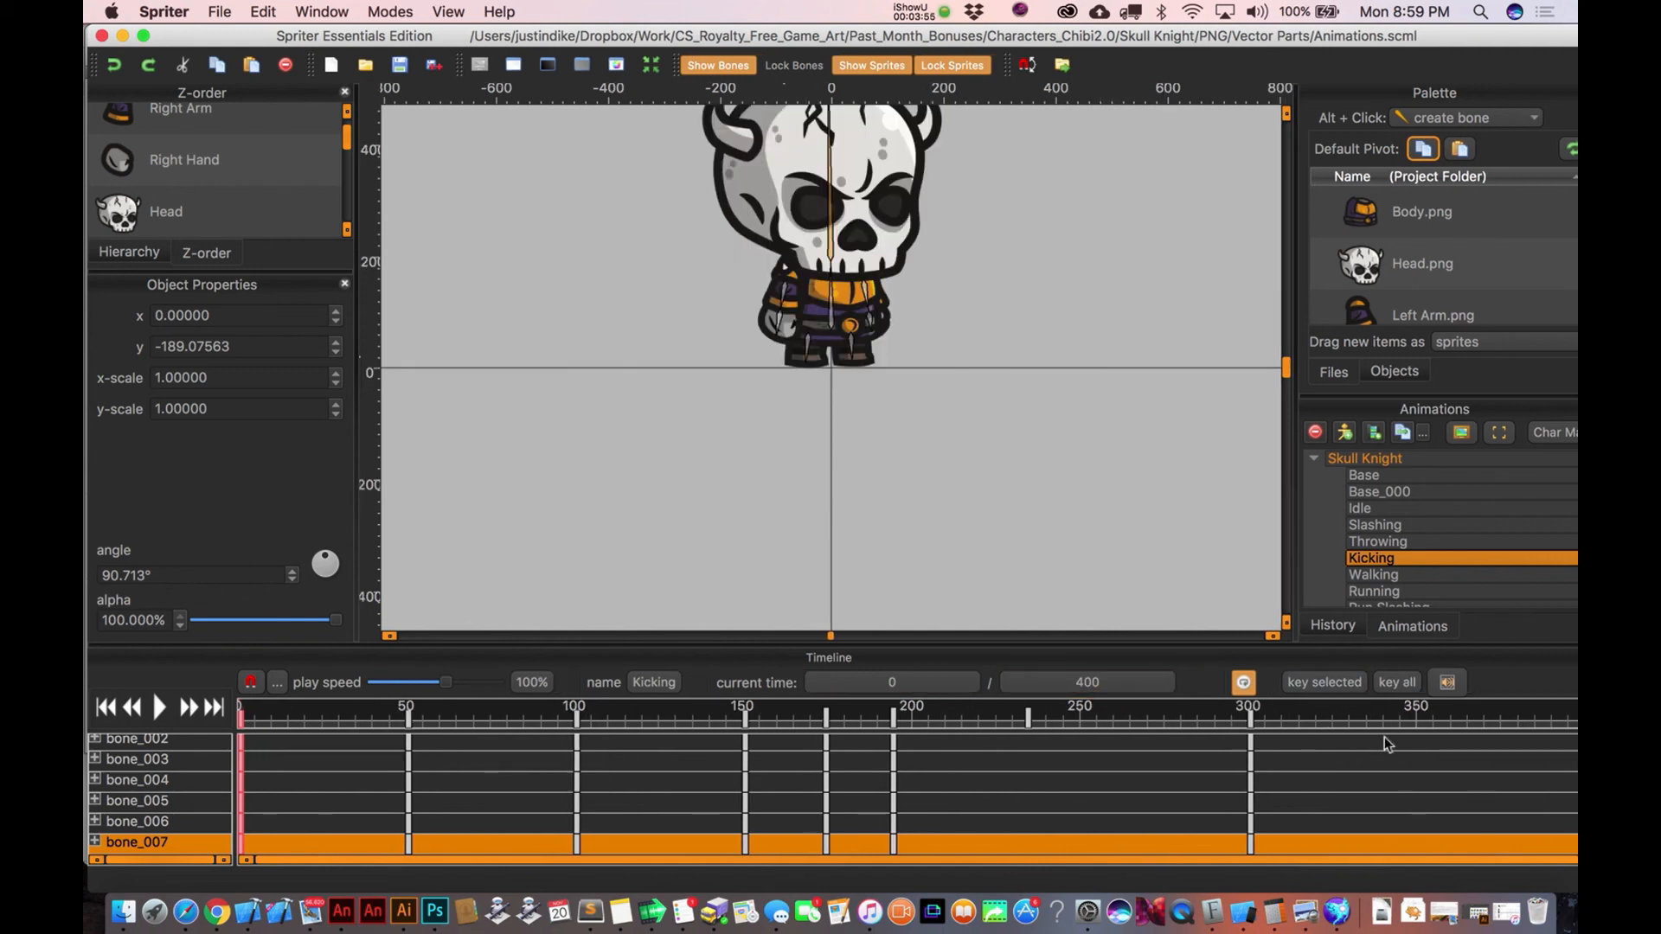
# Play the Kicking animation to check its motion, keeping the whole character in view, and stop playback.
pyautogui.click(161, 707)
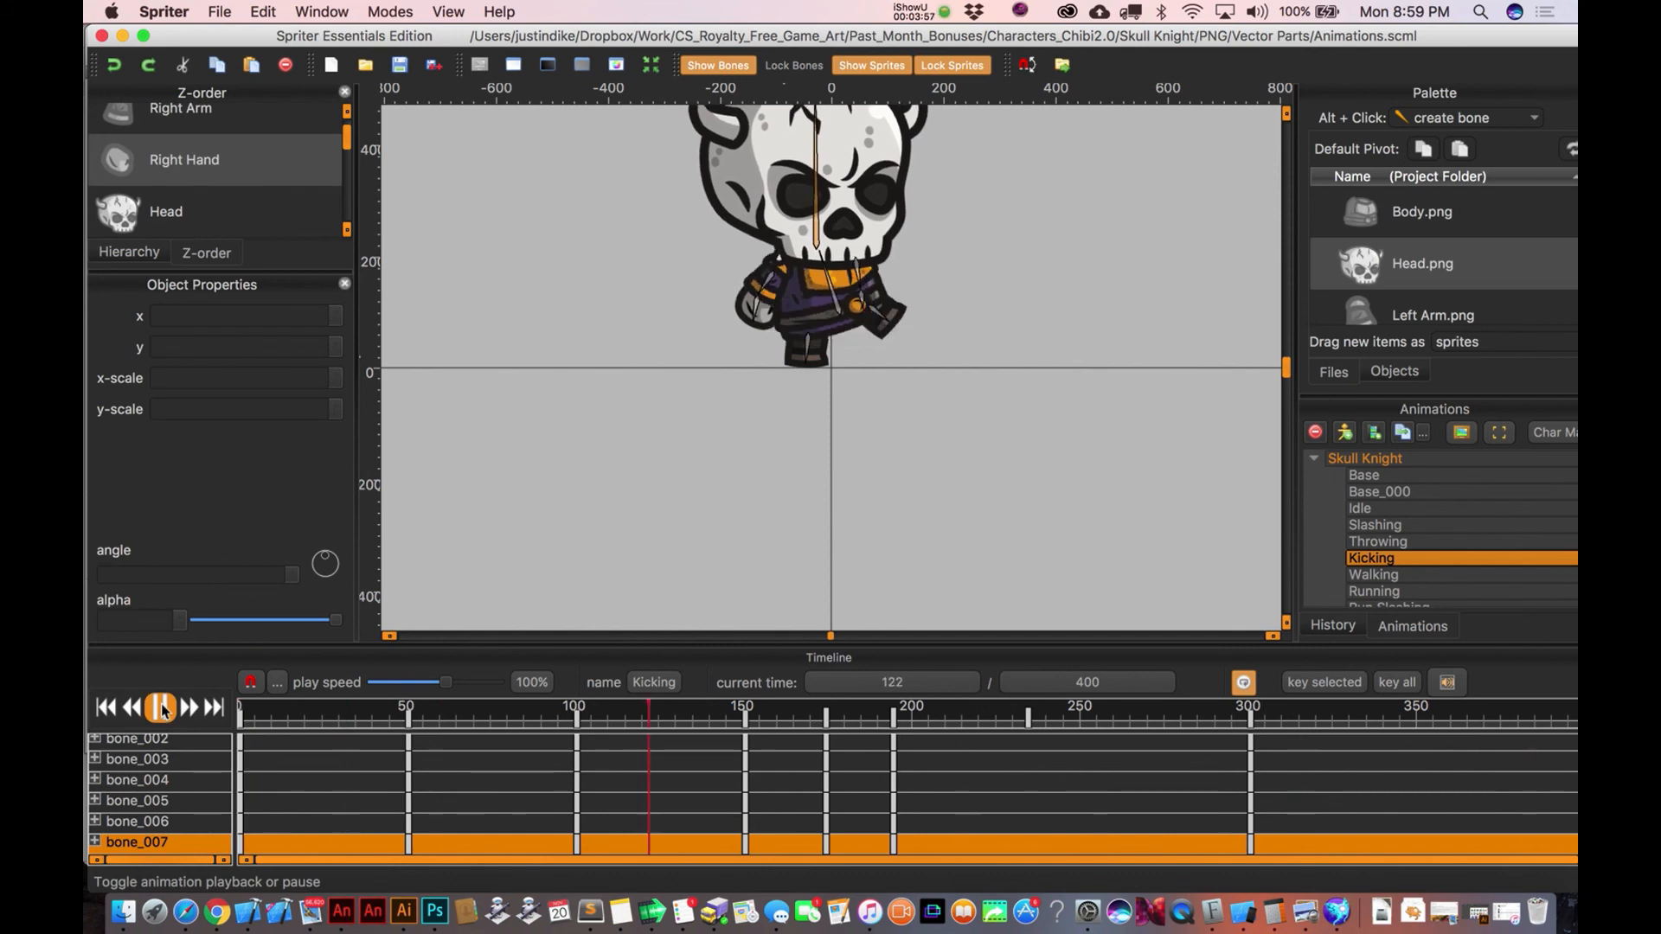
pyautogui.moveTo(953, 341); pyautogui.dragTo(936, 499)
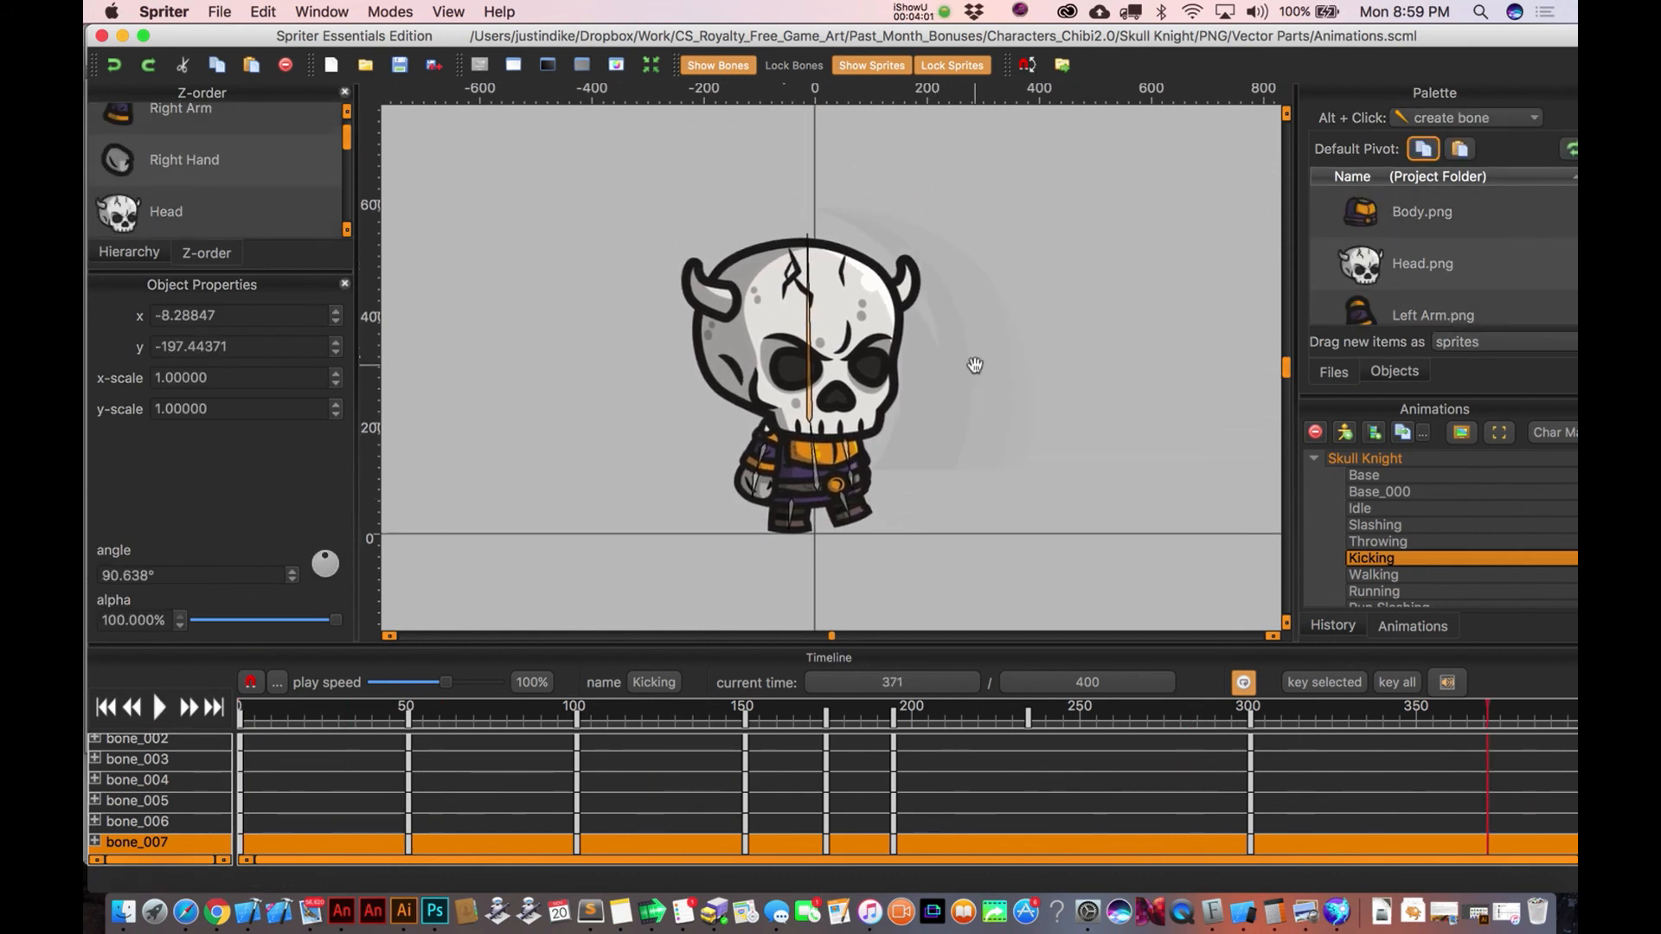
pyautogui.moveTo(858, 372); pyautogui.dragTo(821, 403)
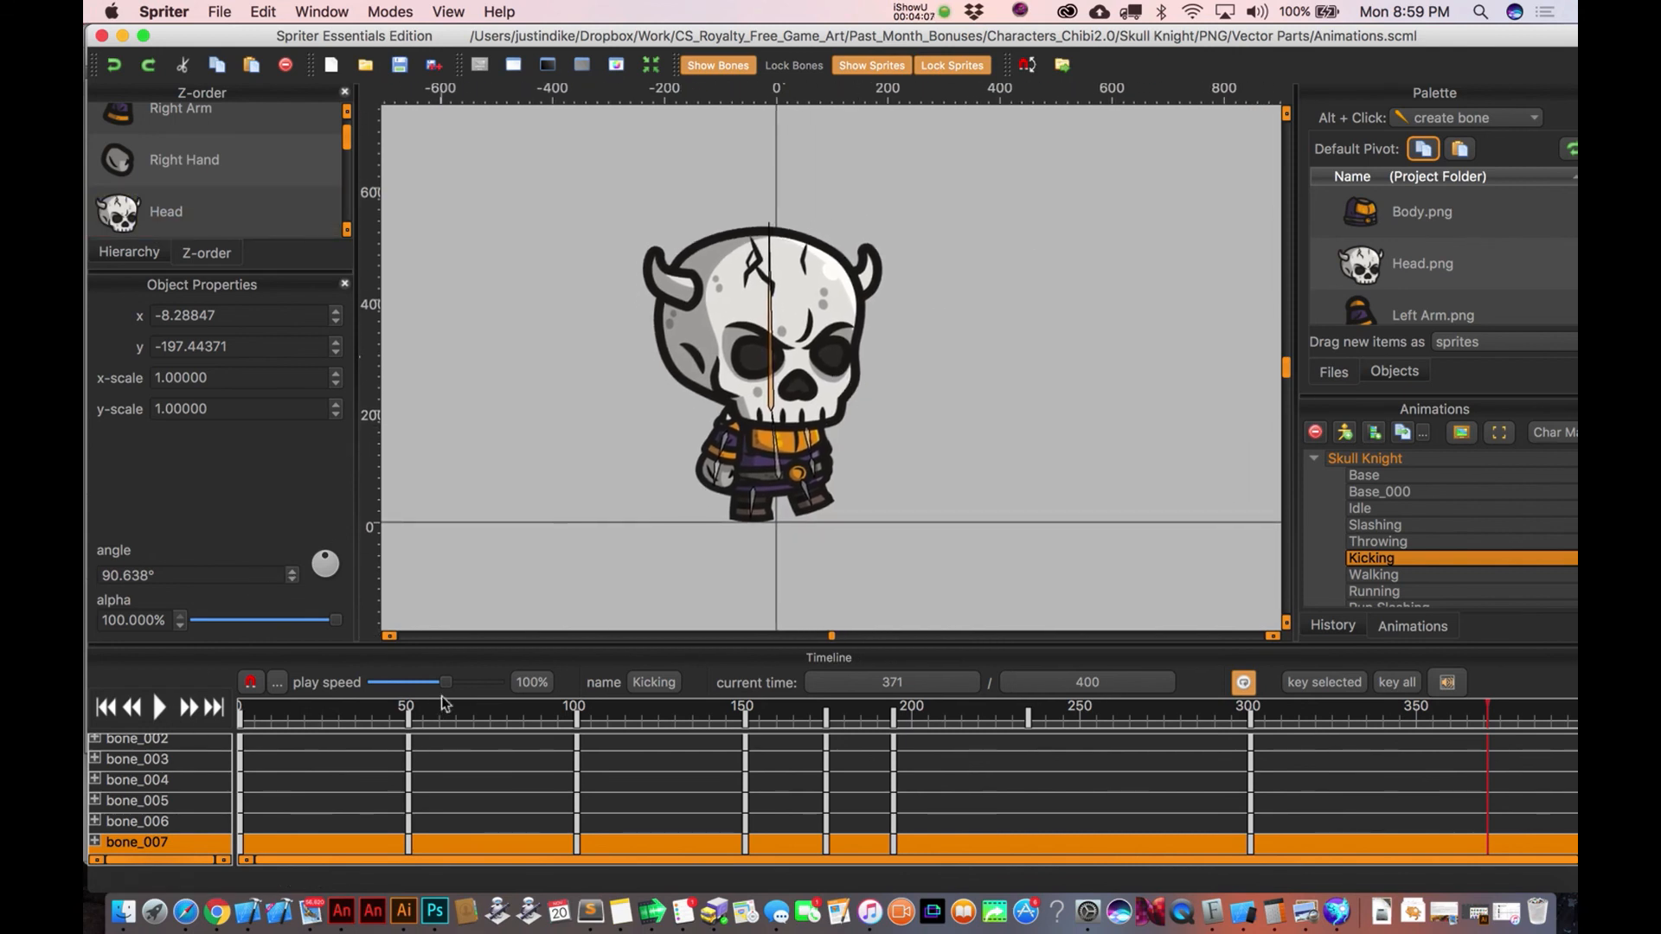
pyautogui.click(159, 708)
pyautogui.click(159, 708)
pyautogui.click(160, 708)
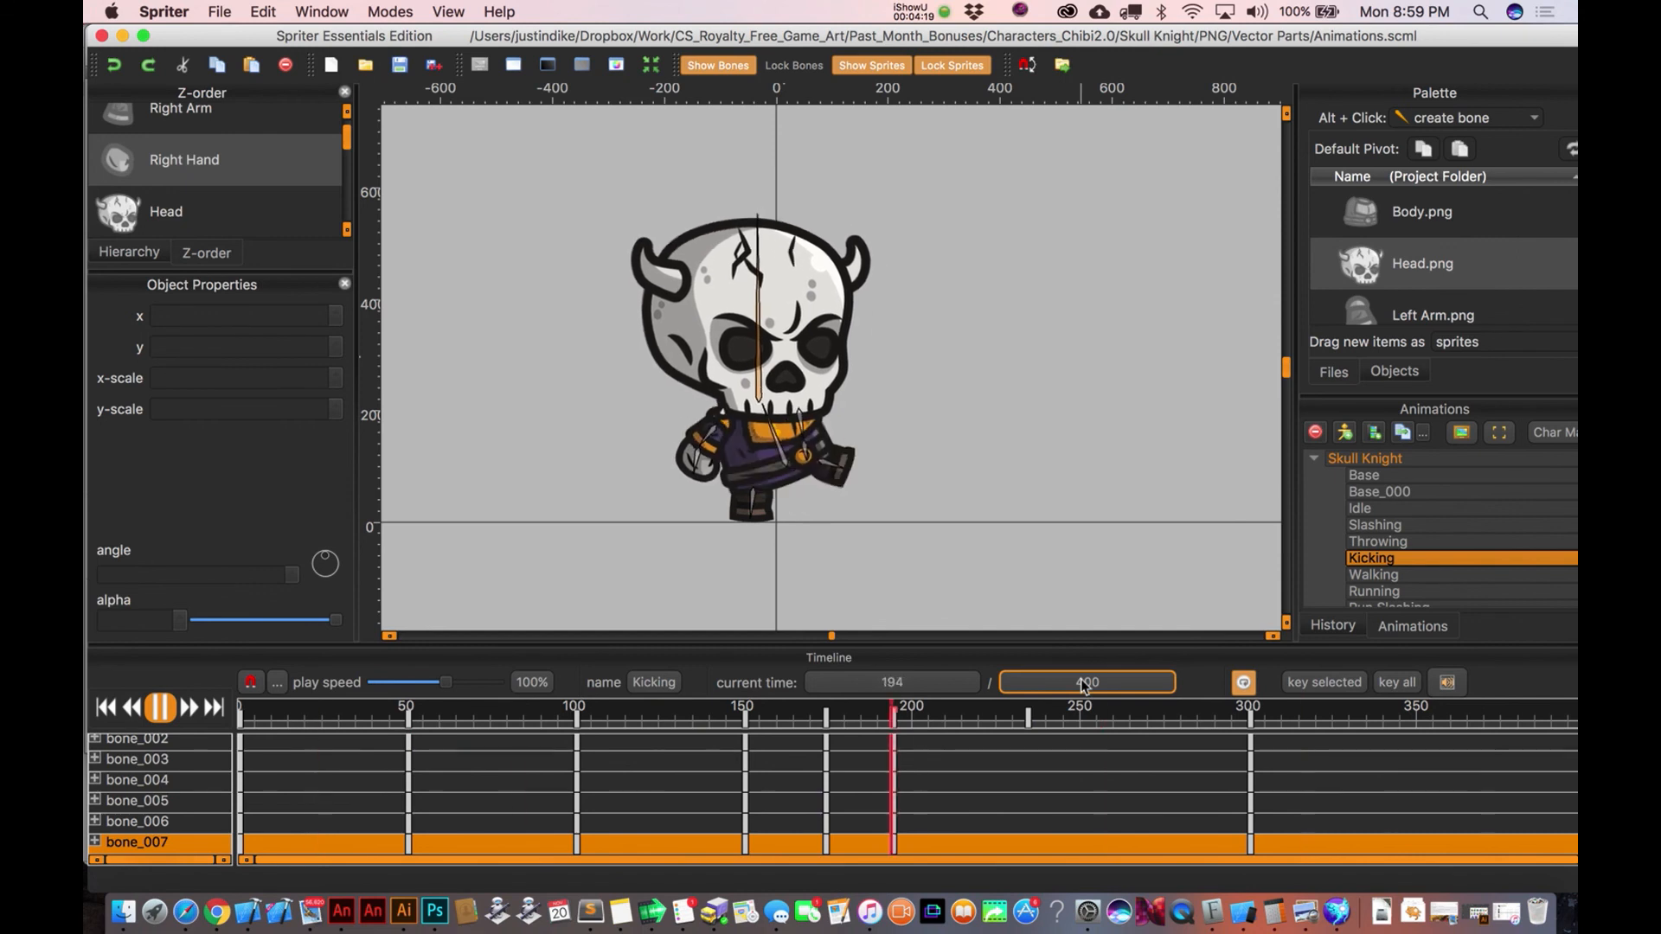
pyautogui.click(163, 711)
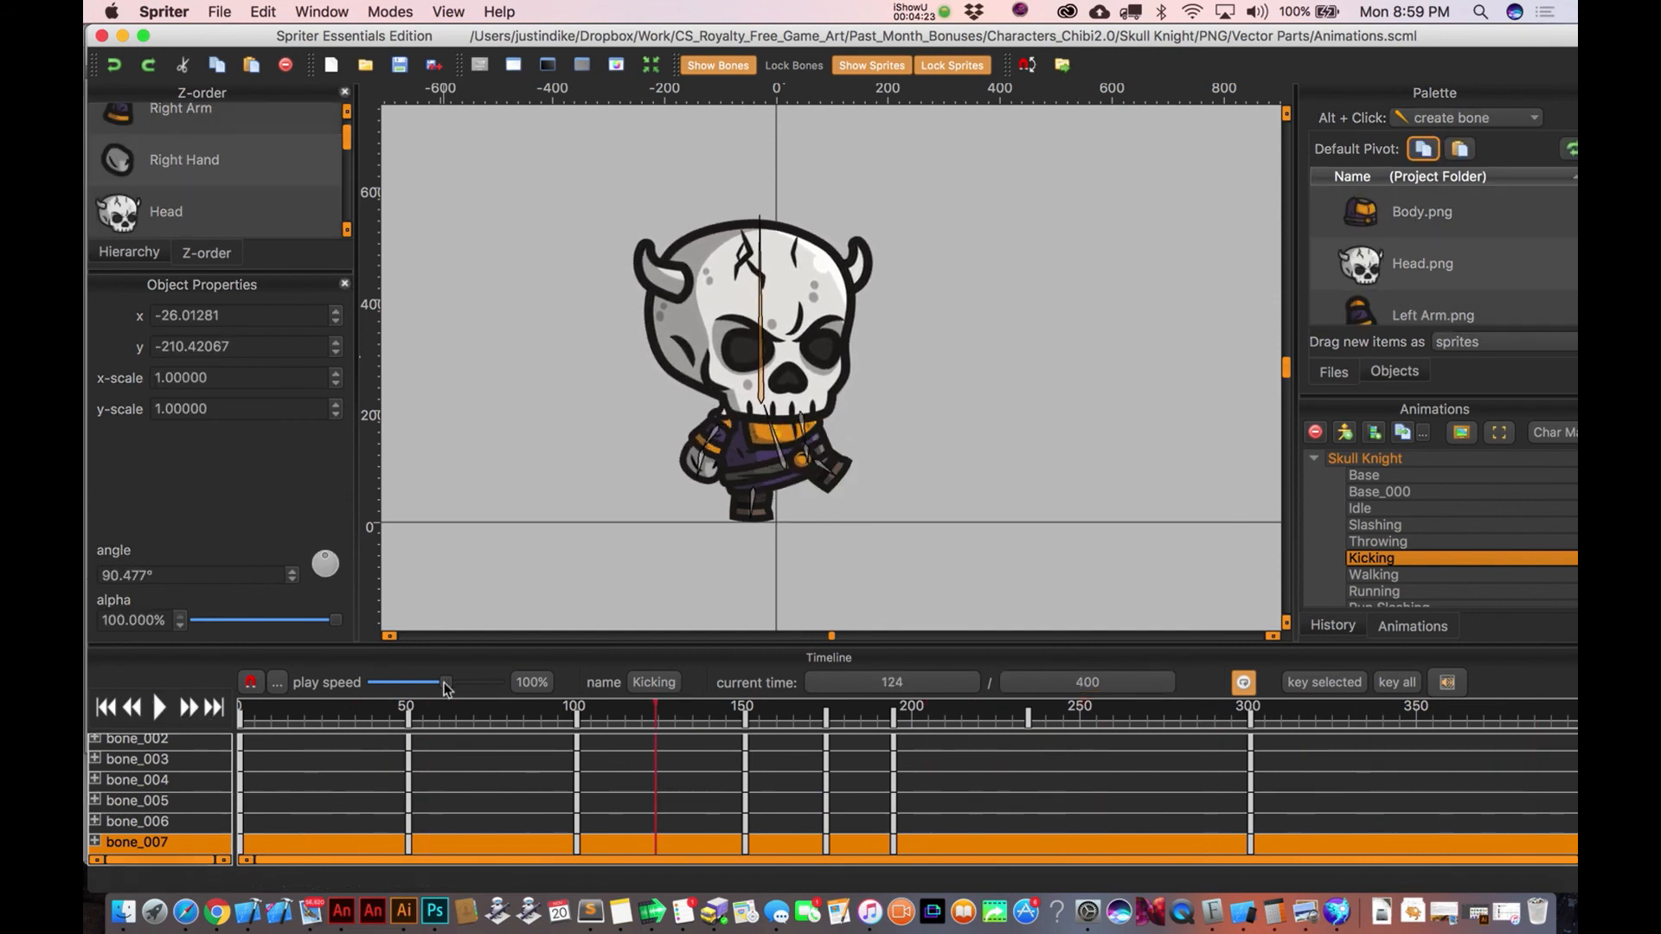
# Play the Kicking animation at 10% speed and in reverse at -10% speed.
pyautogui.moveTo(446, 688); pyautogui.dragTo(440, 688)
pyautogui.click(160, 709)
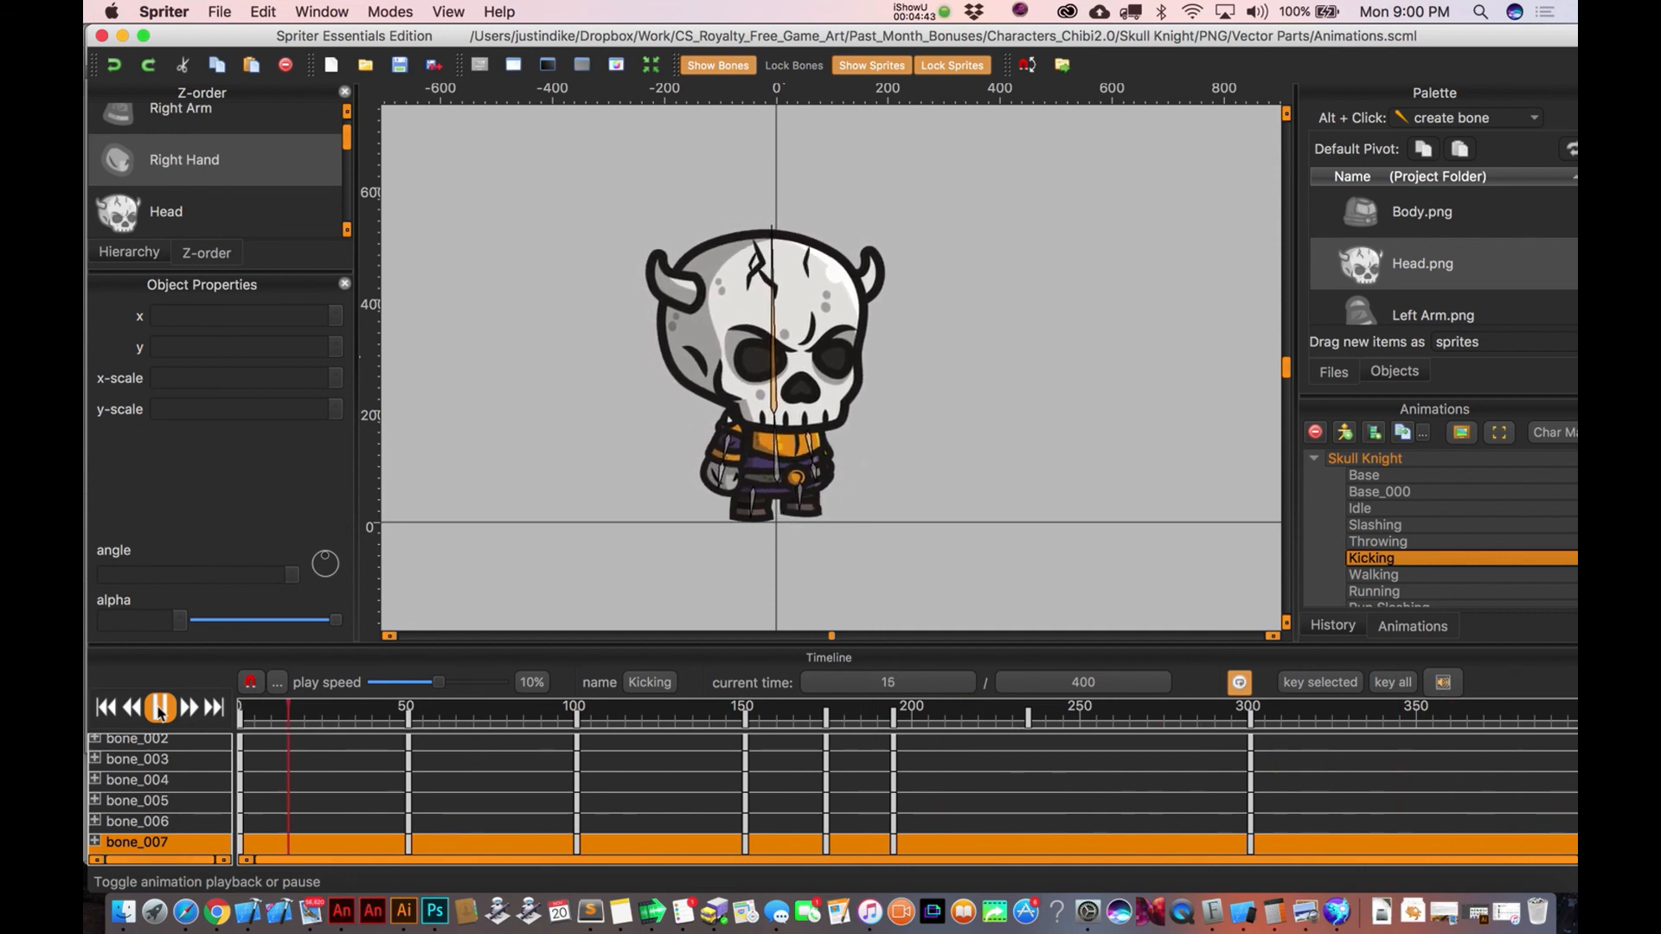
pyautogui.click(524, 682)
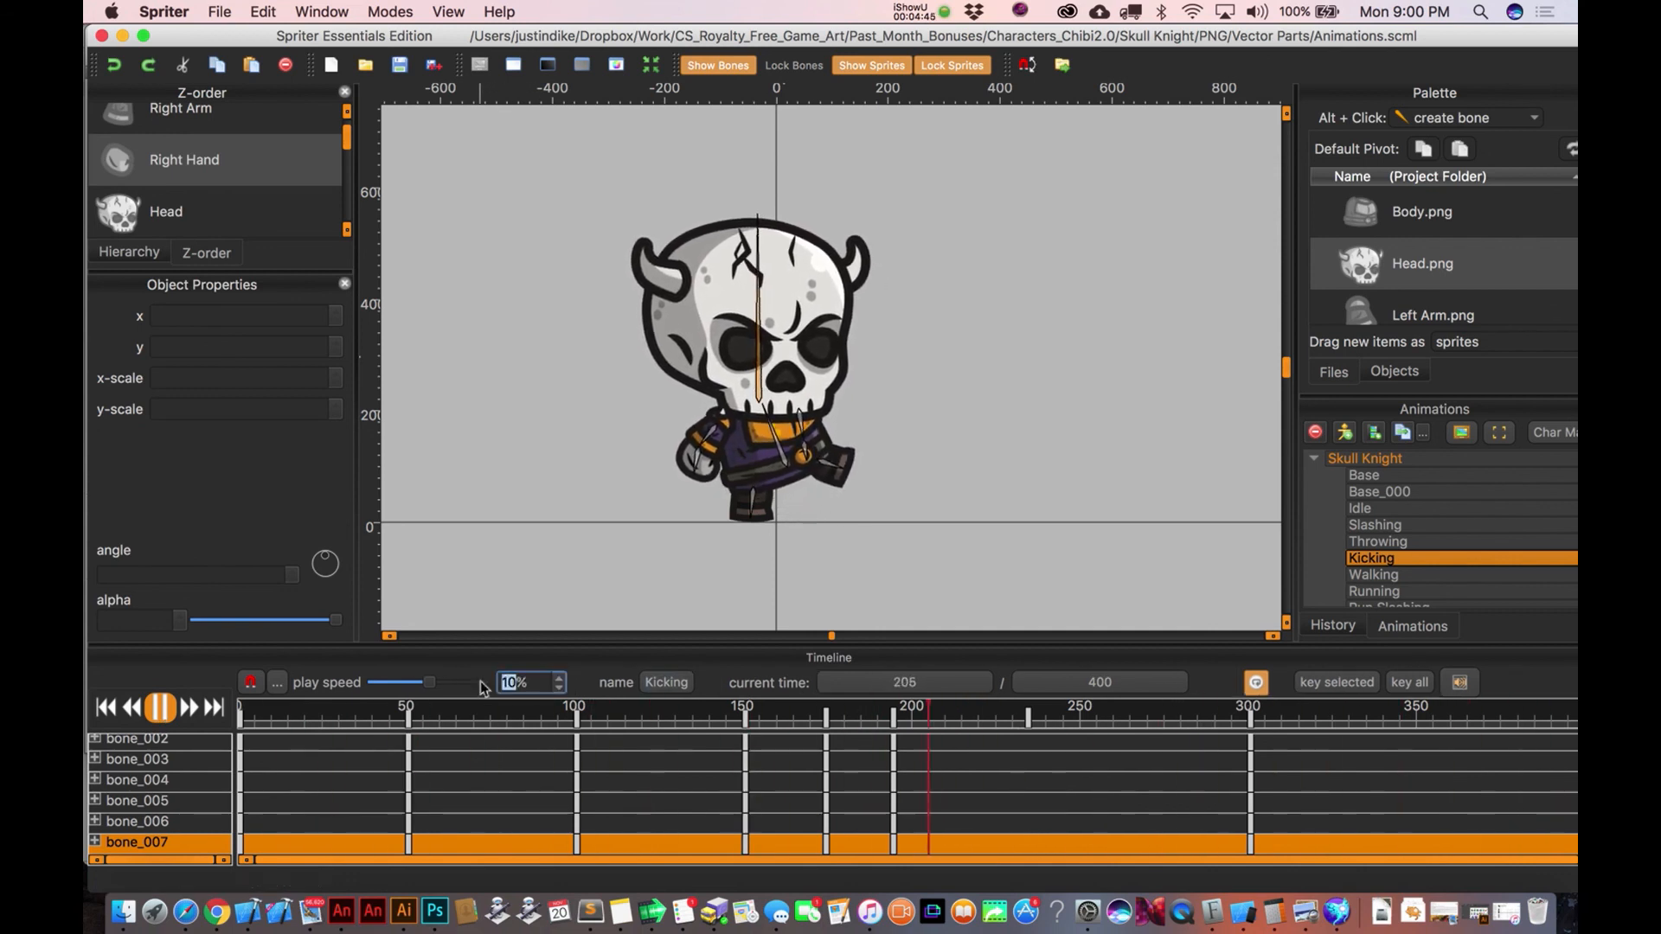
pyautogui.write('-')
pyautogui.press('Return')
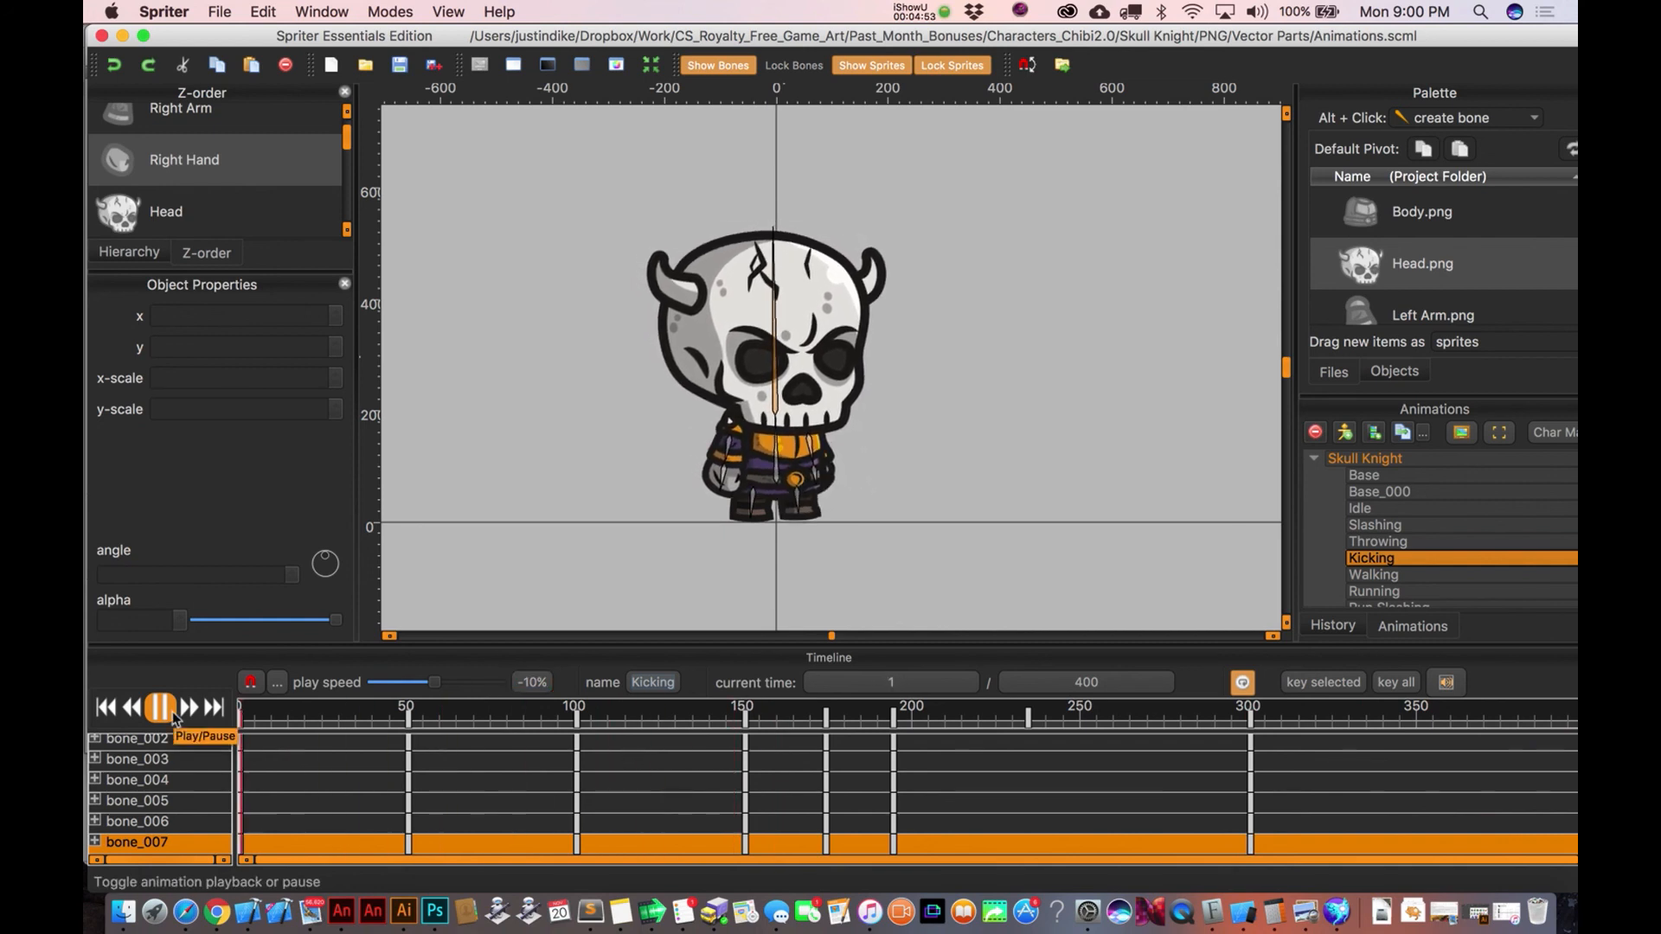
# Set the play speed back to 100% and stop the playback.
pyautogui.click(535, 683)
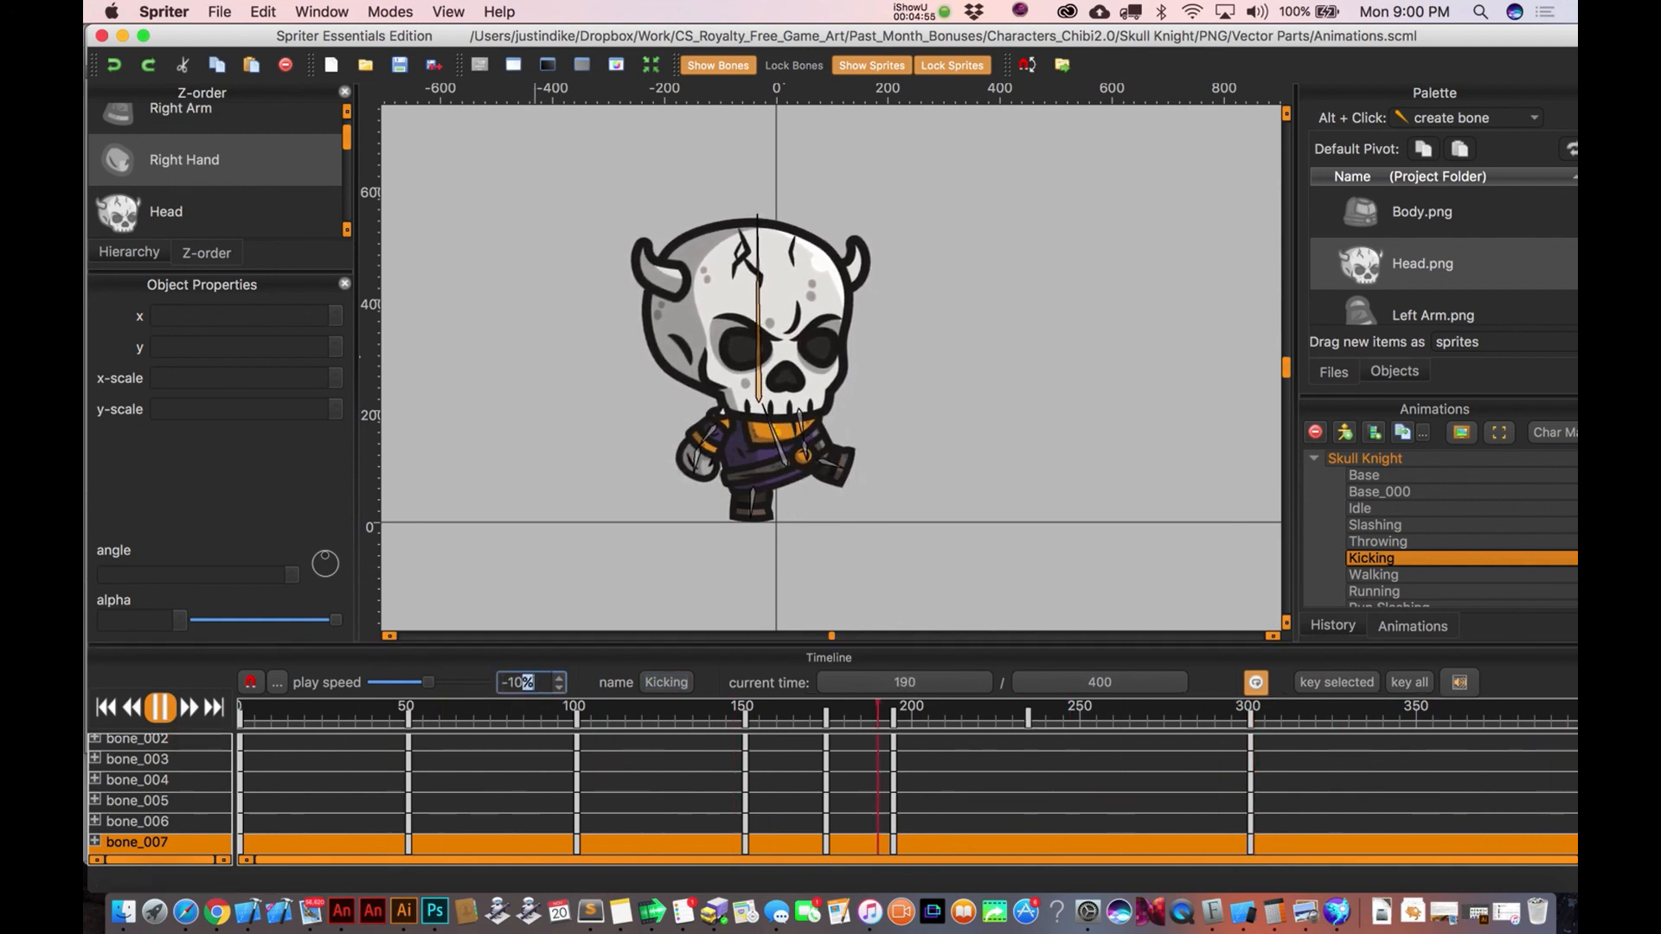
pyautogui.press('BackSpace')
pyautogui.press('BackSpace')
pyautogui.press('BackSpace')
pyautogui.press('BackSpace')
pyautogui.write('100')
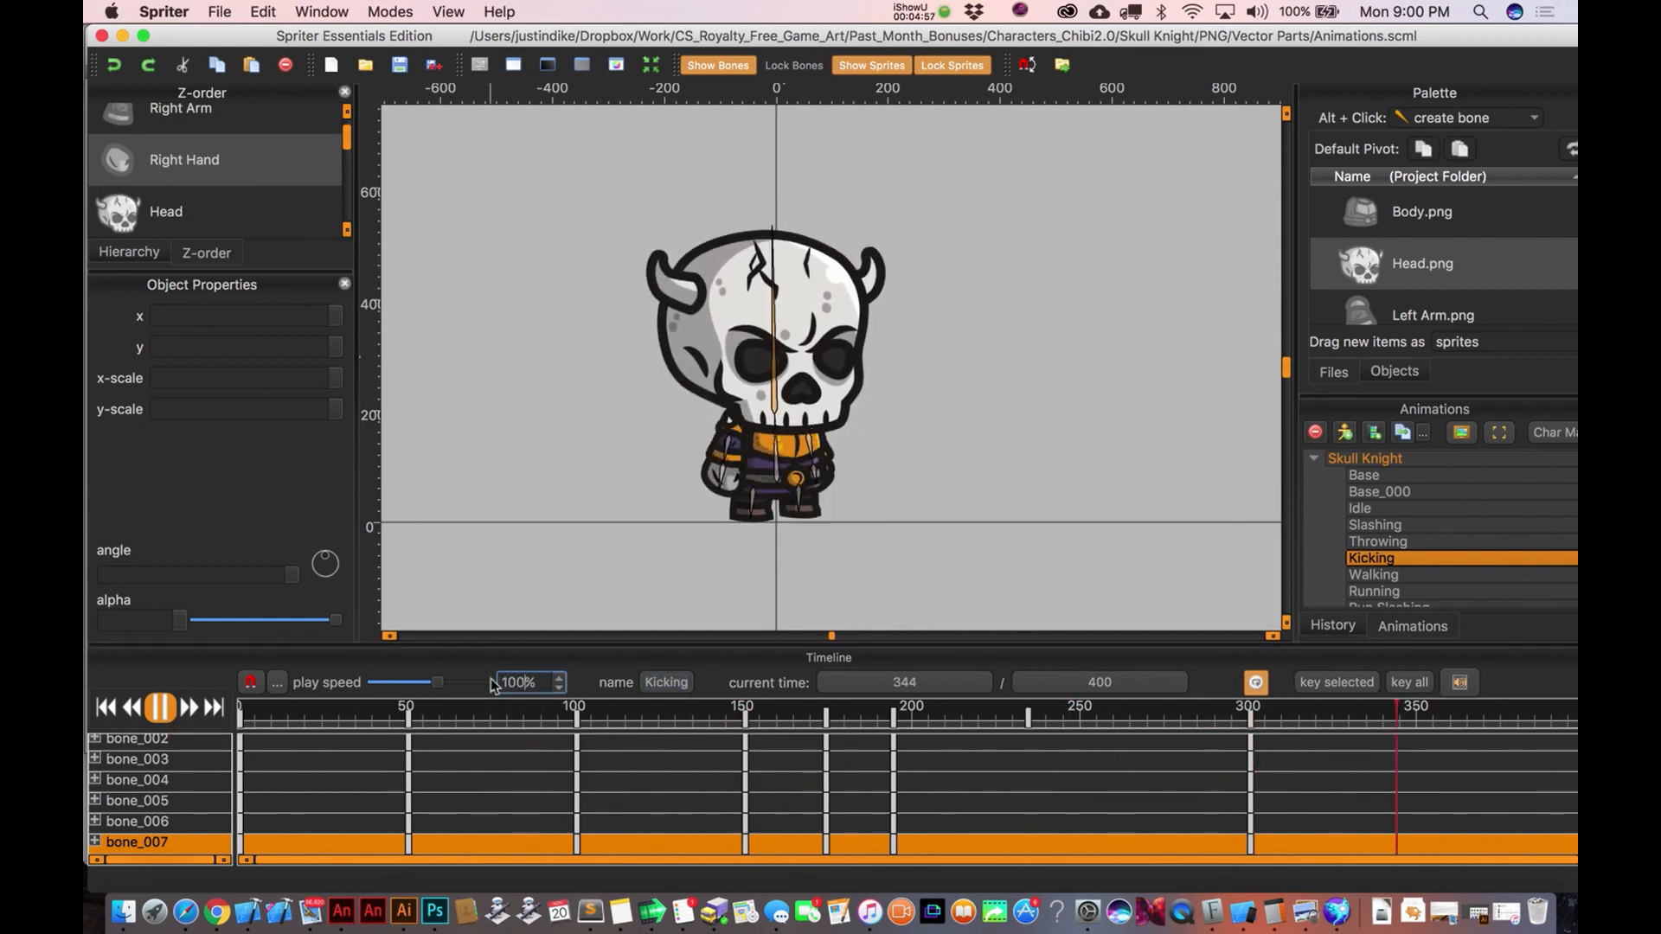
pyautogui.press('Return')
pyautogui.press('space')
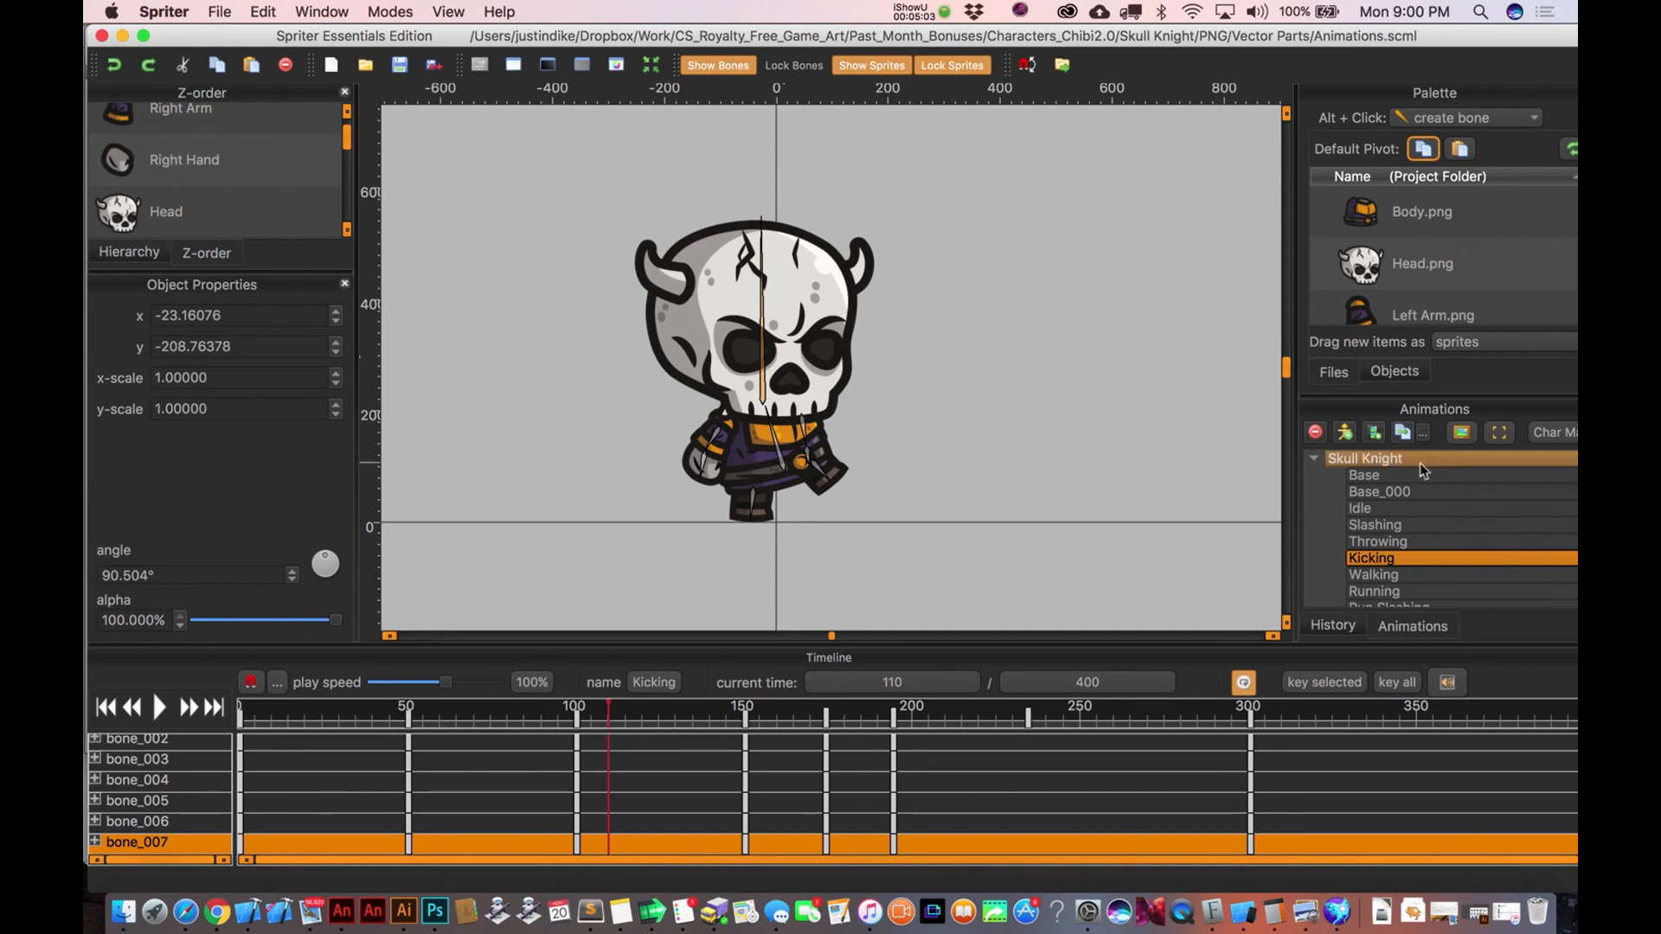
# Switch to the Base animation and move the playhead to time 500.
pyautogui.click(1379, 481)
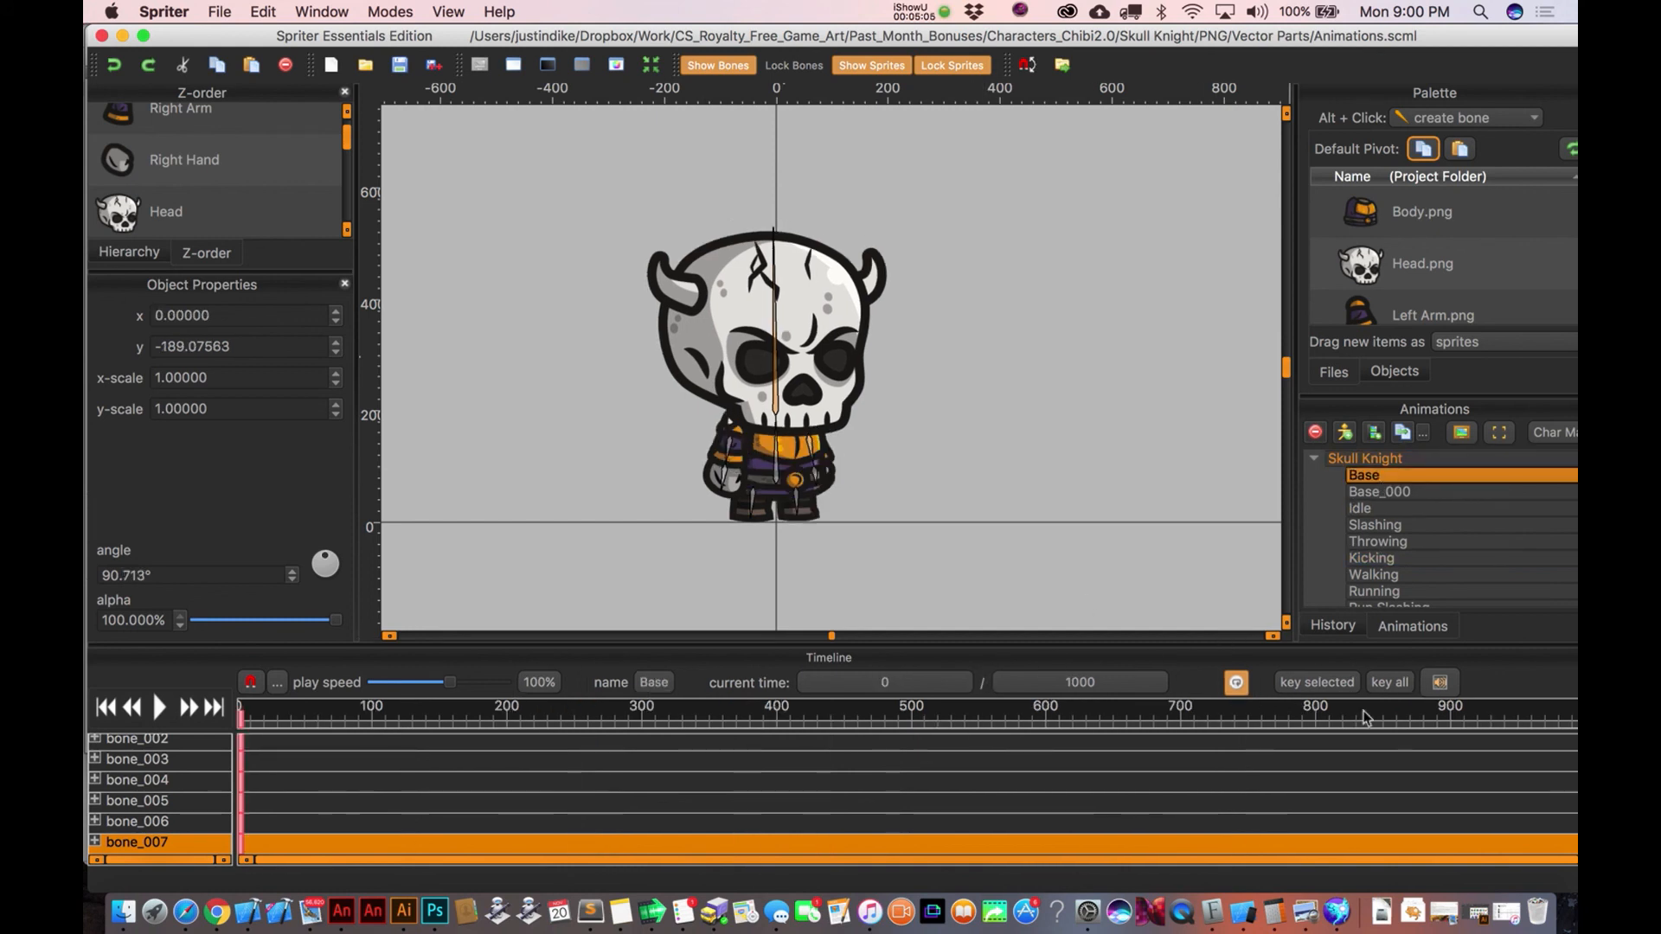
pyautogui.click(771, 723)
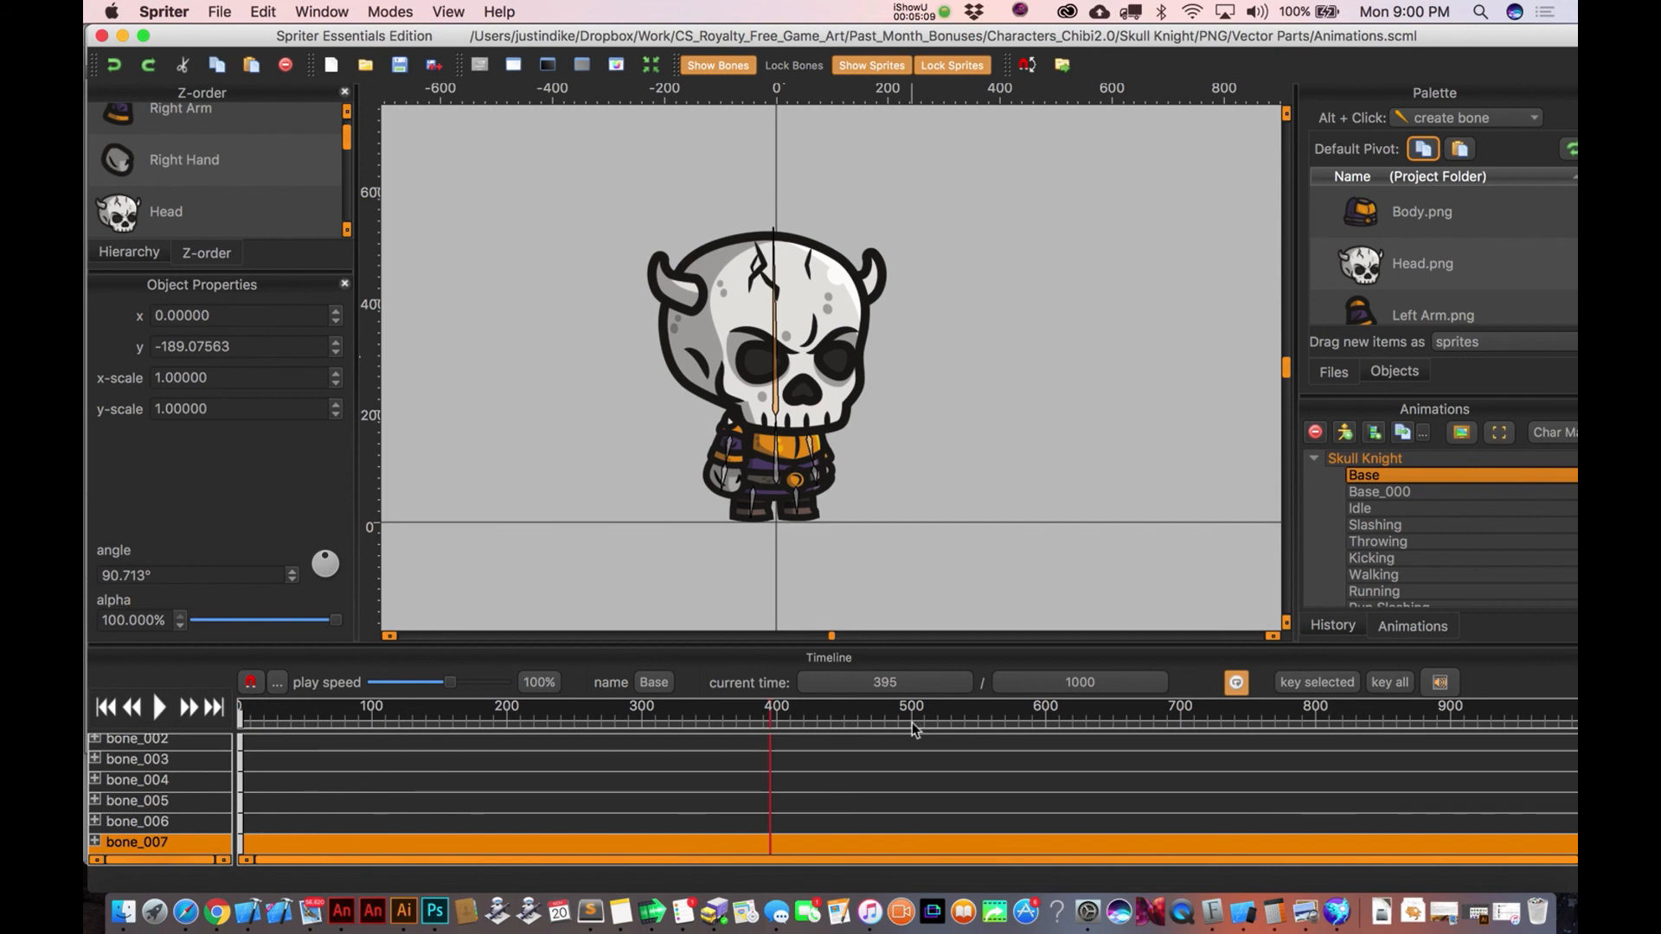
pyautogui.click(778, 721)
pyautogui.click(917, 723)
pyautogui.click(911, 723)
pyautogui.click(891, 681)
pyautogui.write('55500')
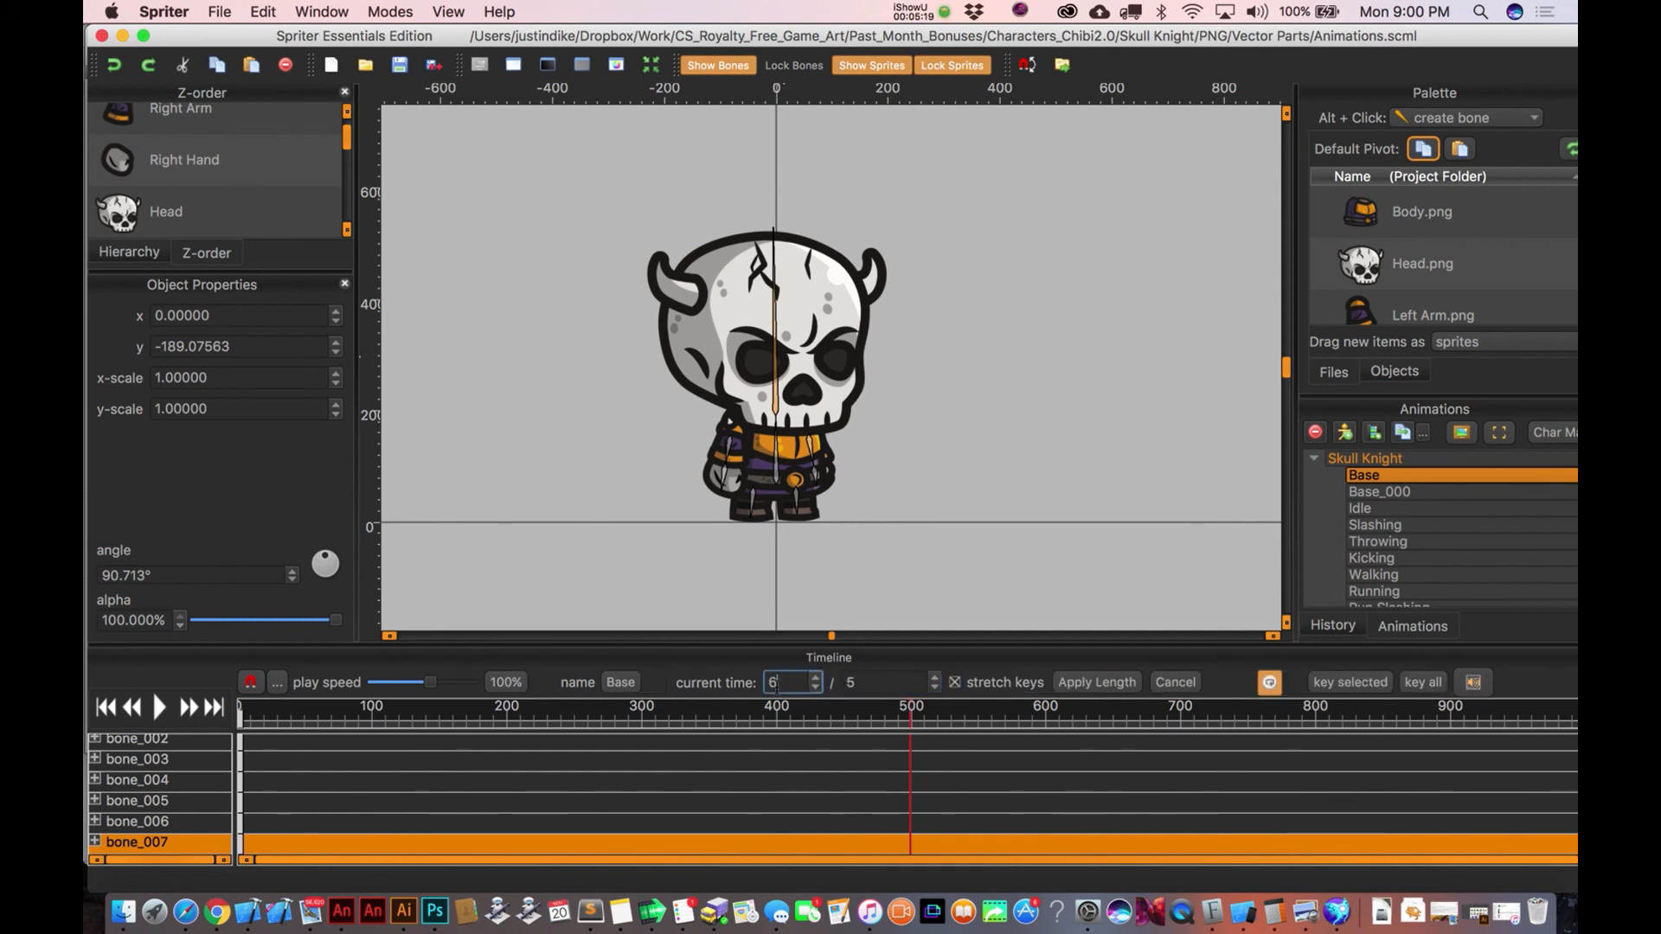
pyautogui.press('Return')
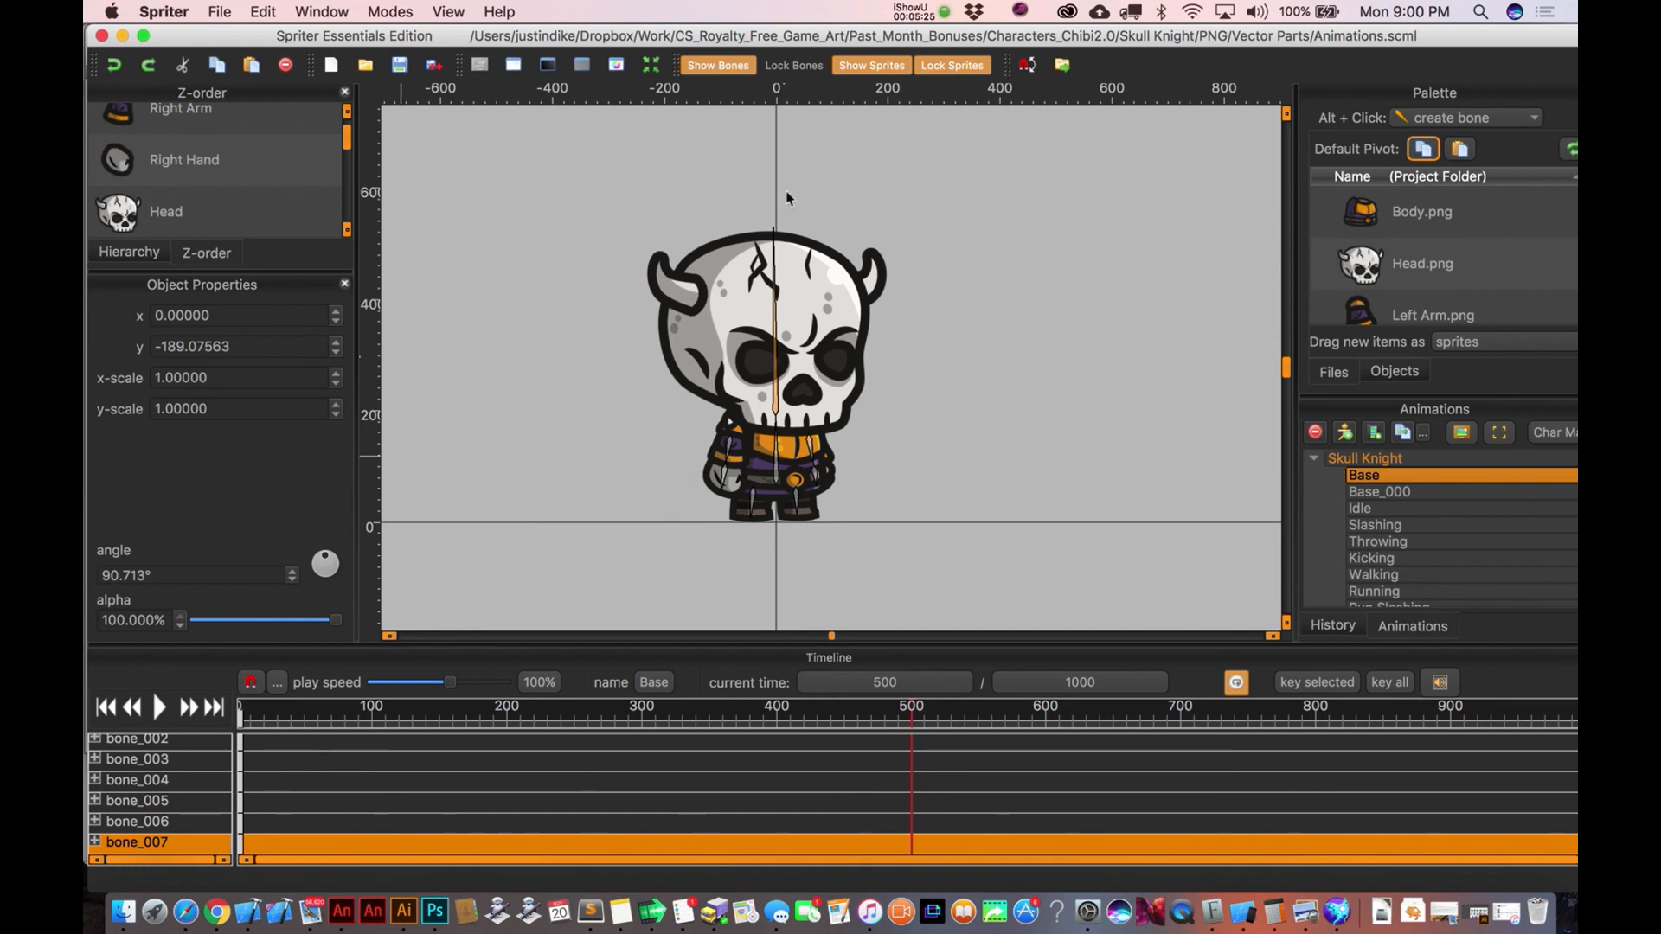
# Rotate the head bone to about 109° at time 500 and play the Base animation to check the tilt.
pyautogui.click(953, 65)
pyautogui.click(827, 294)
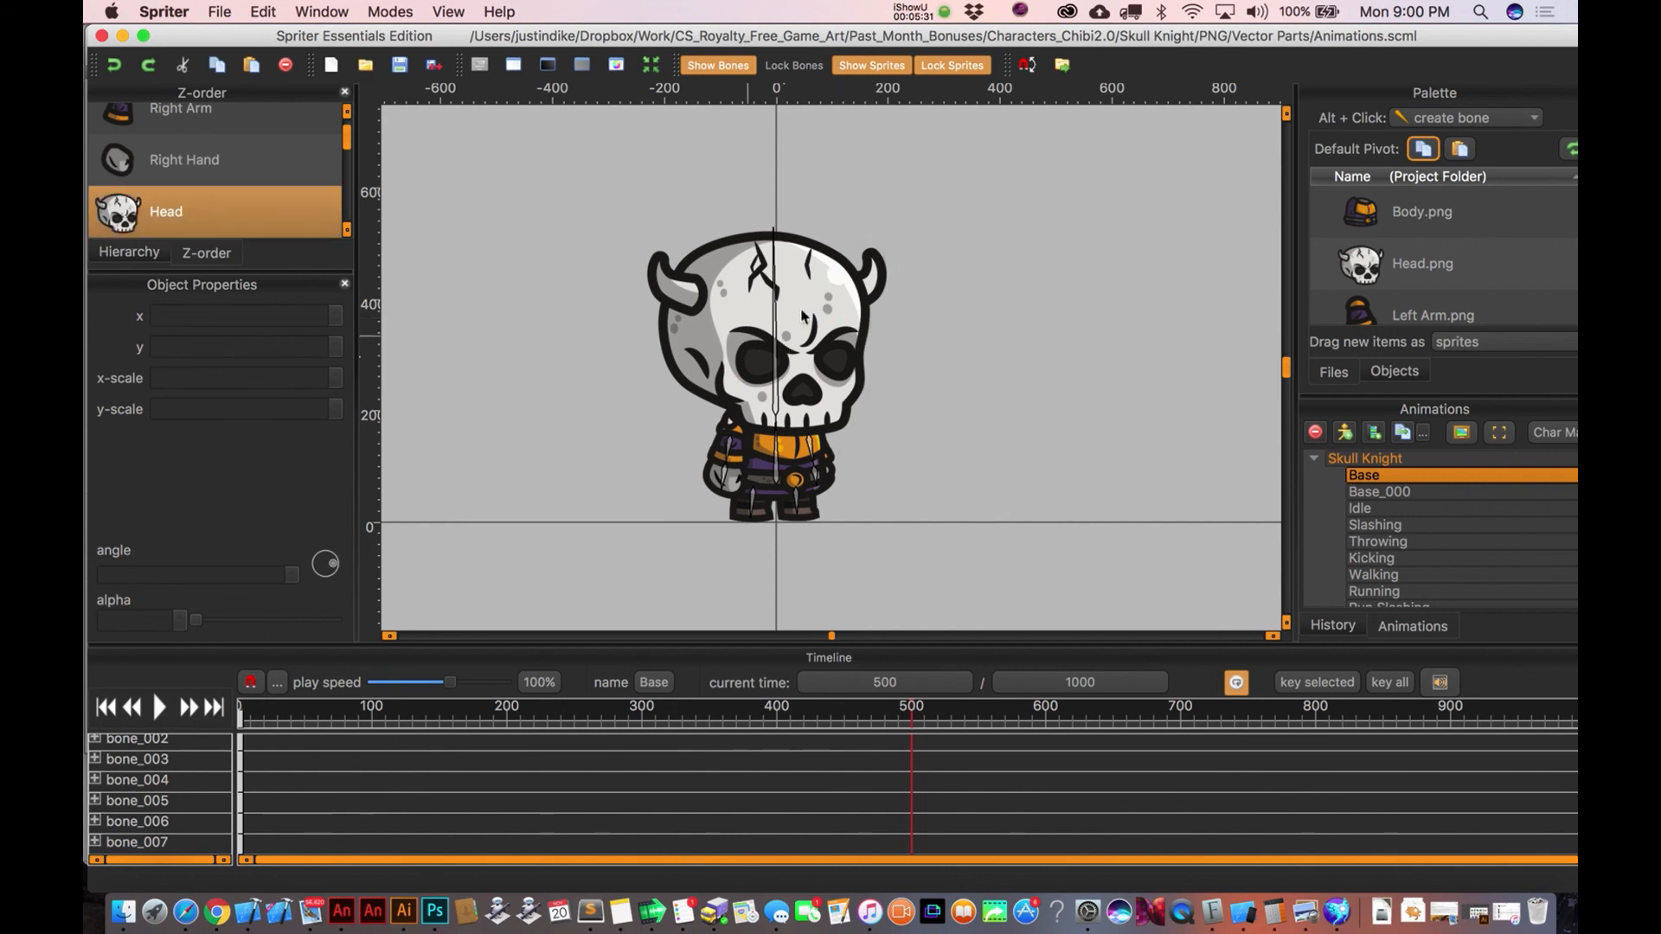
pyautogui.click(777, 410)
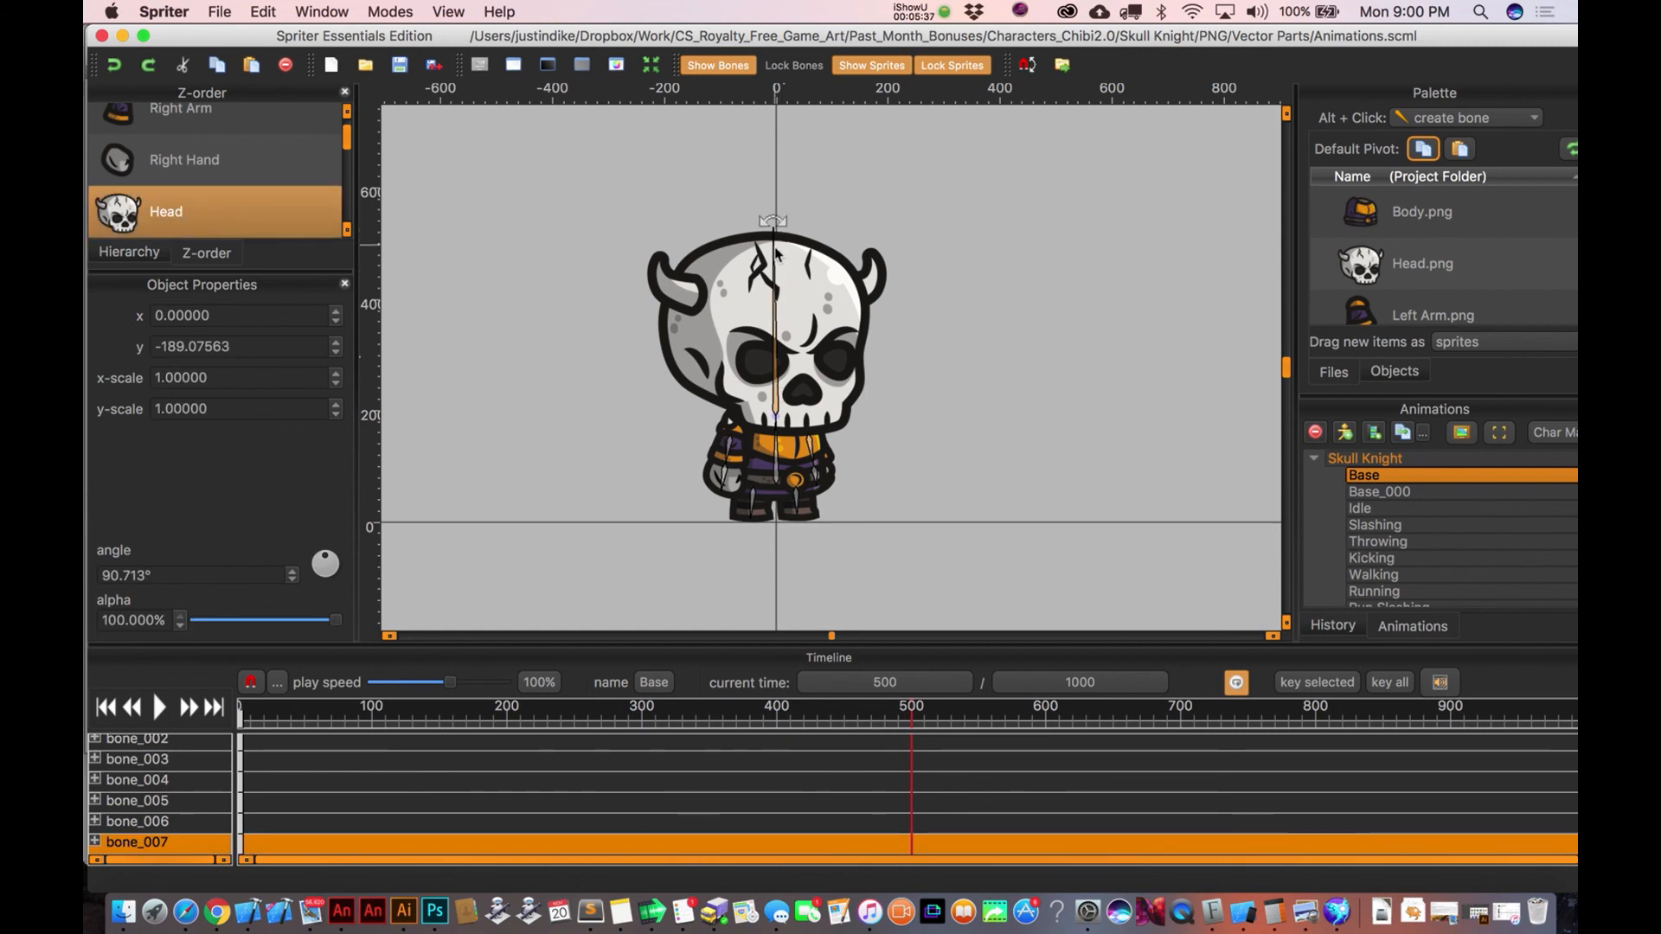
pyautogui.moveTo(767, 256); pyautogui.dragTo(732, 261)
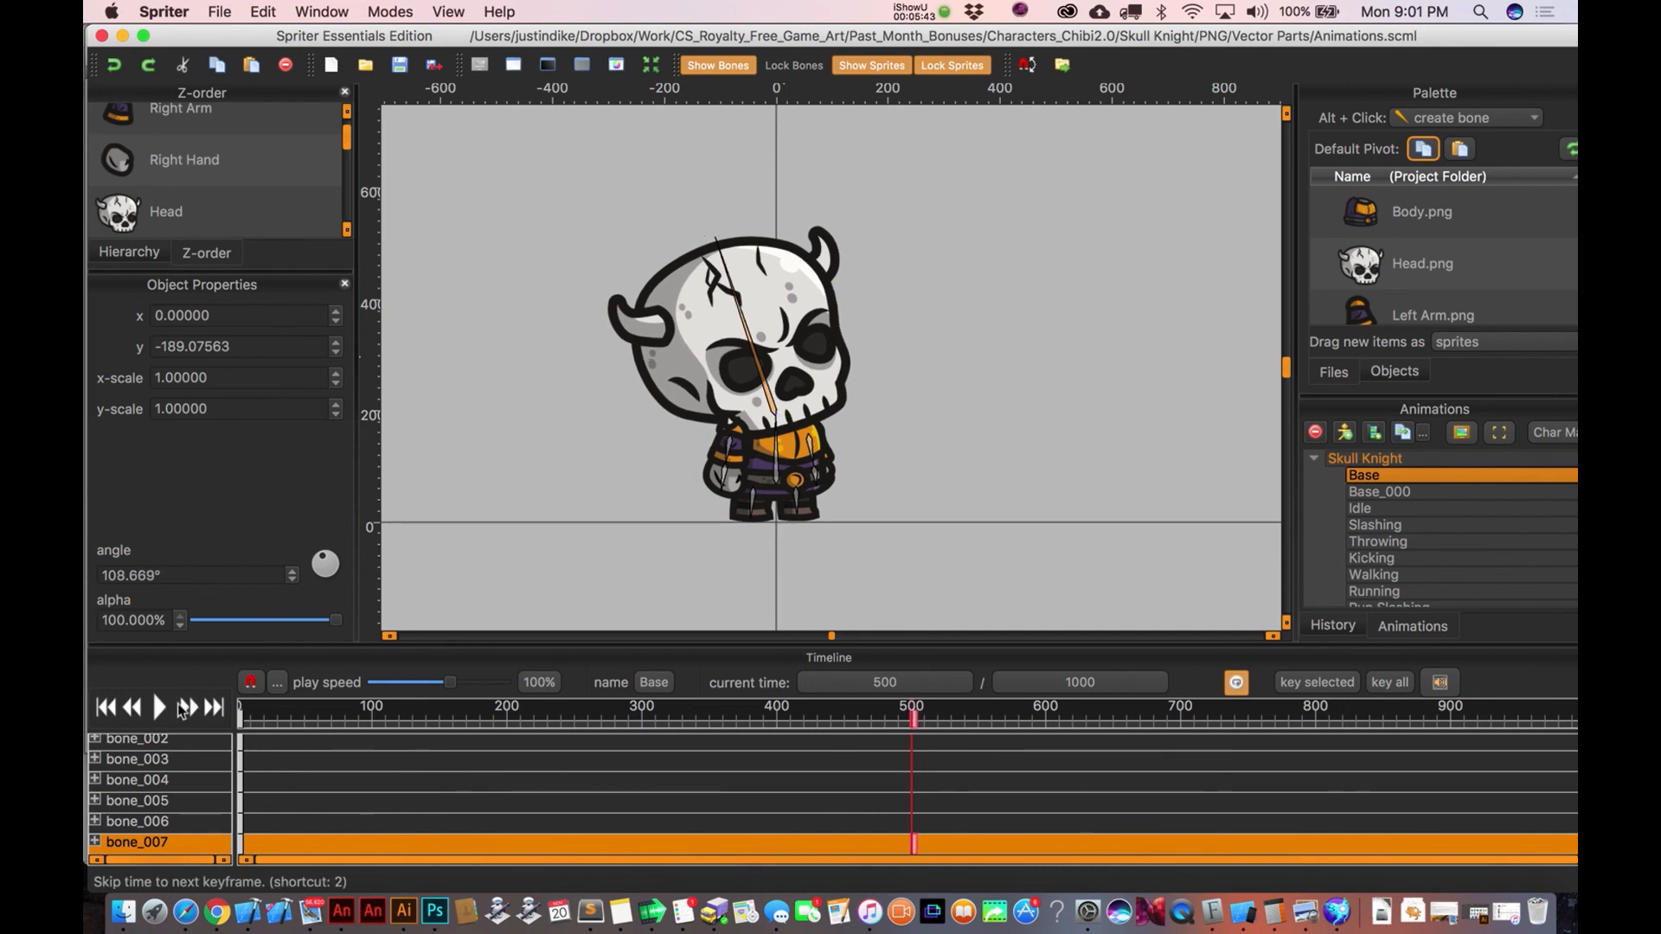
pyautogui.click(160, 707)
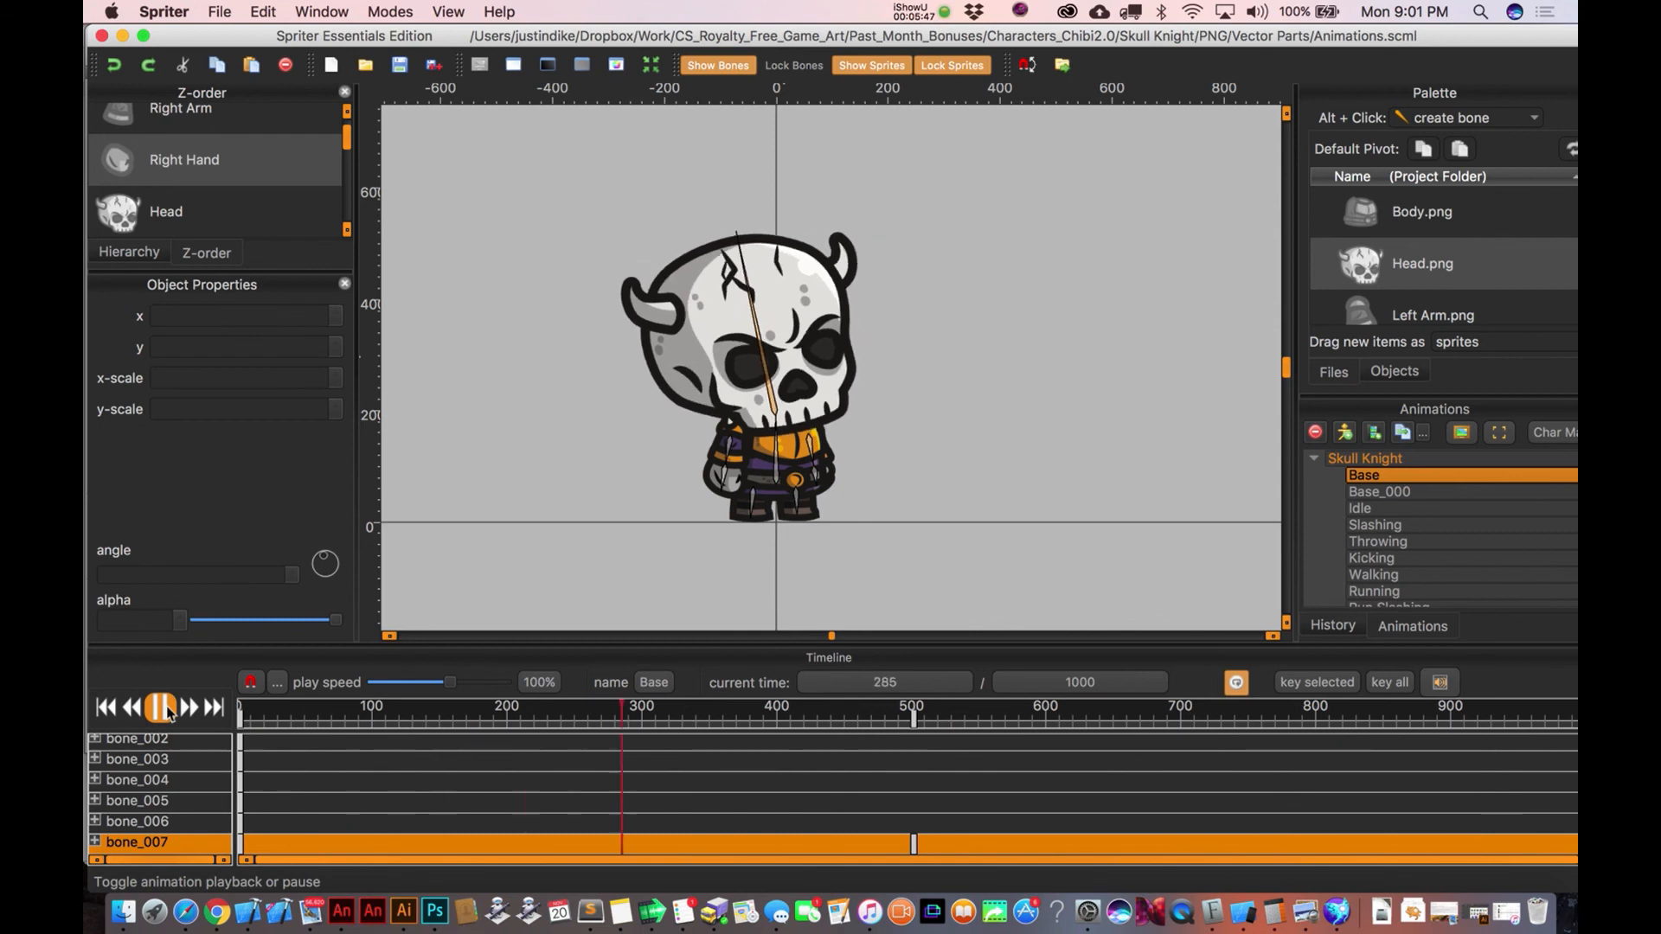
pyautogui.click(161, 708)
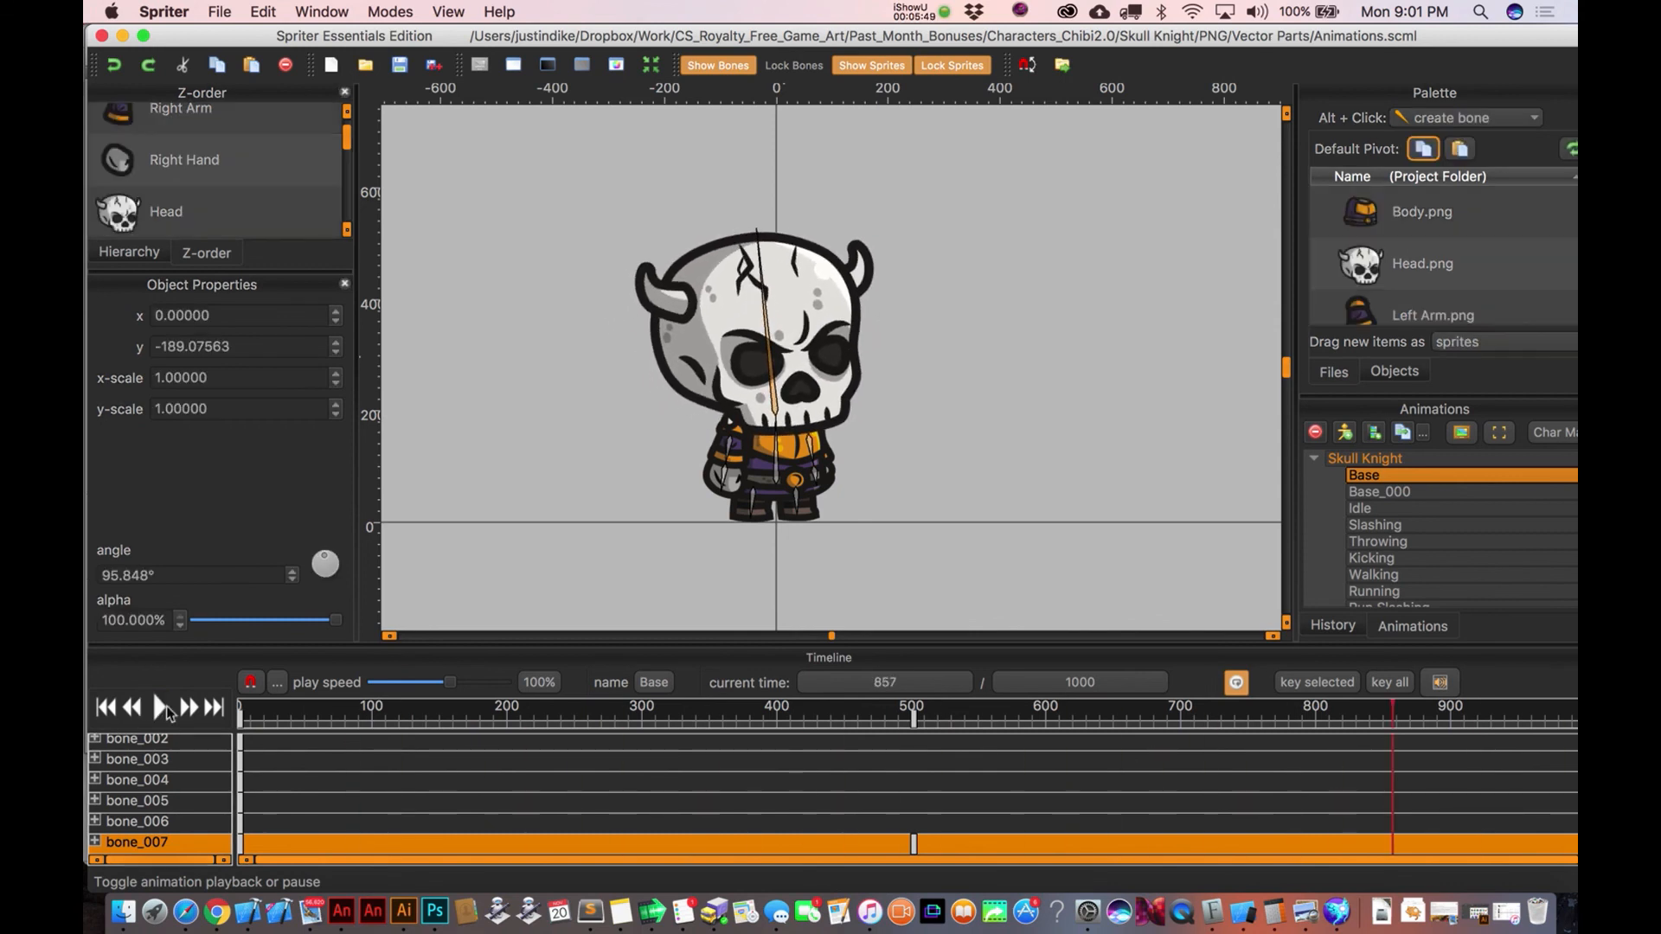
# Select the key at time 500 on the ruler and move the playhead onto it.
pyautogui.click(914, 719)
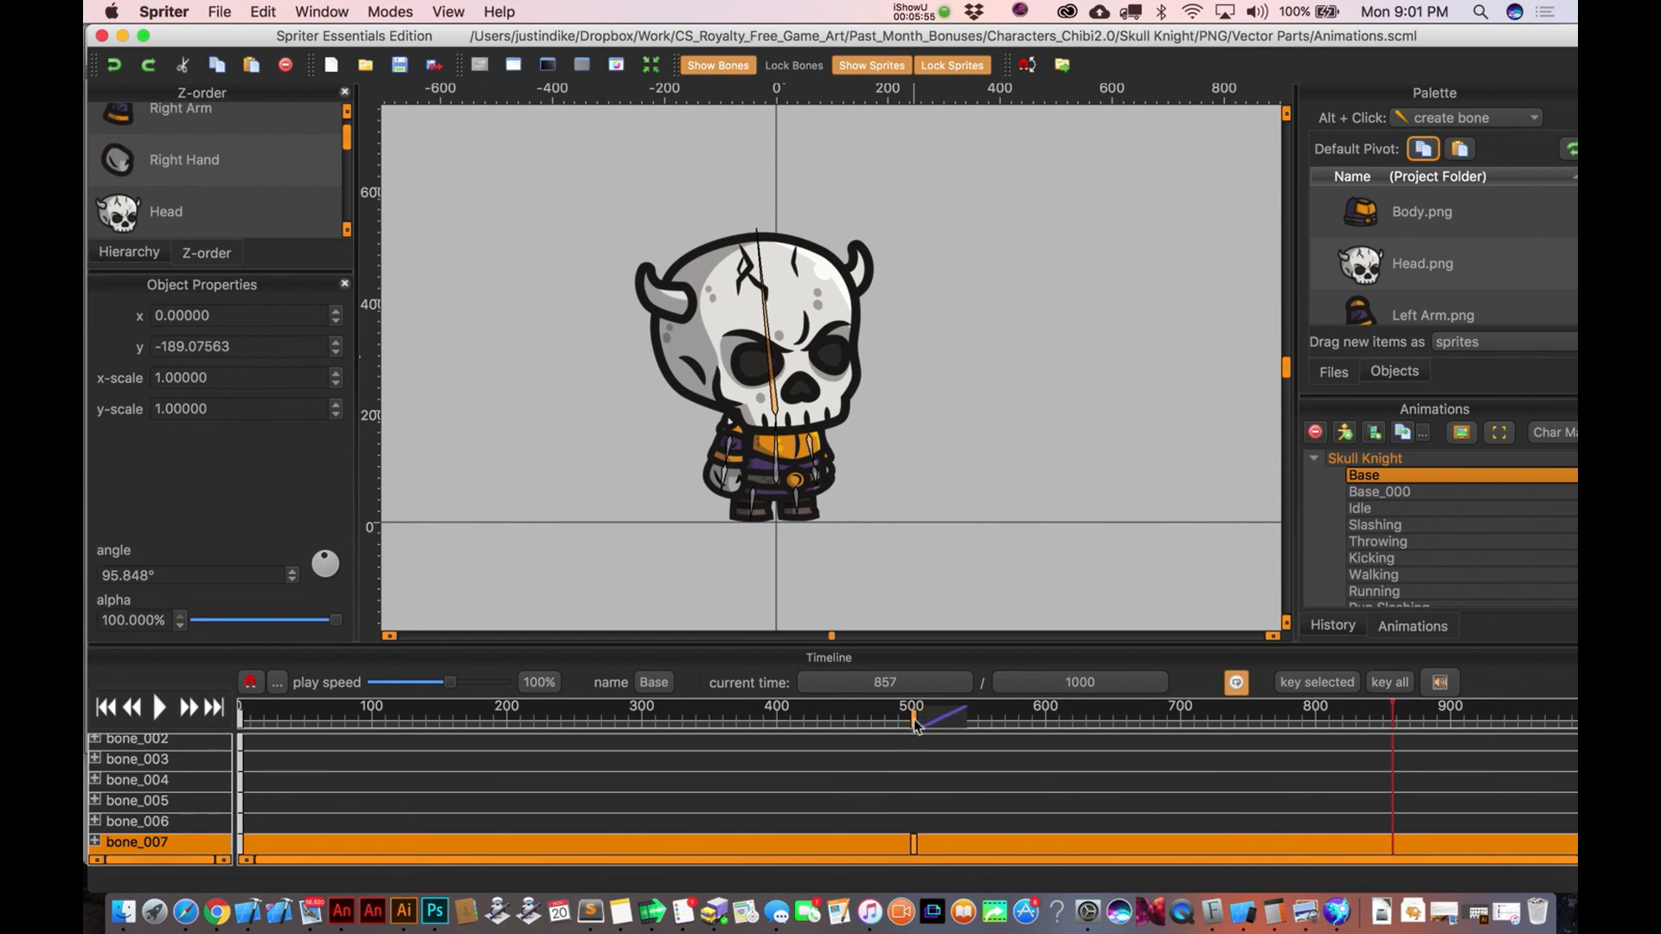
pyautogui.click(908, 682)
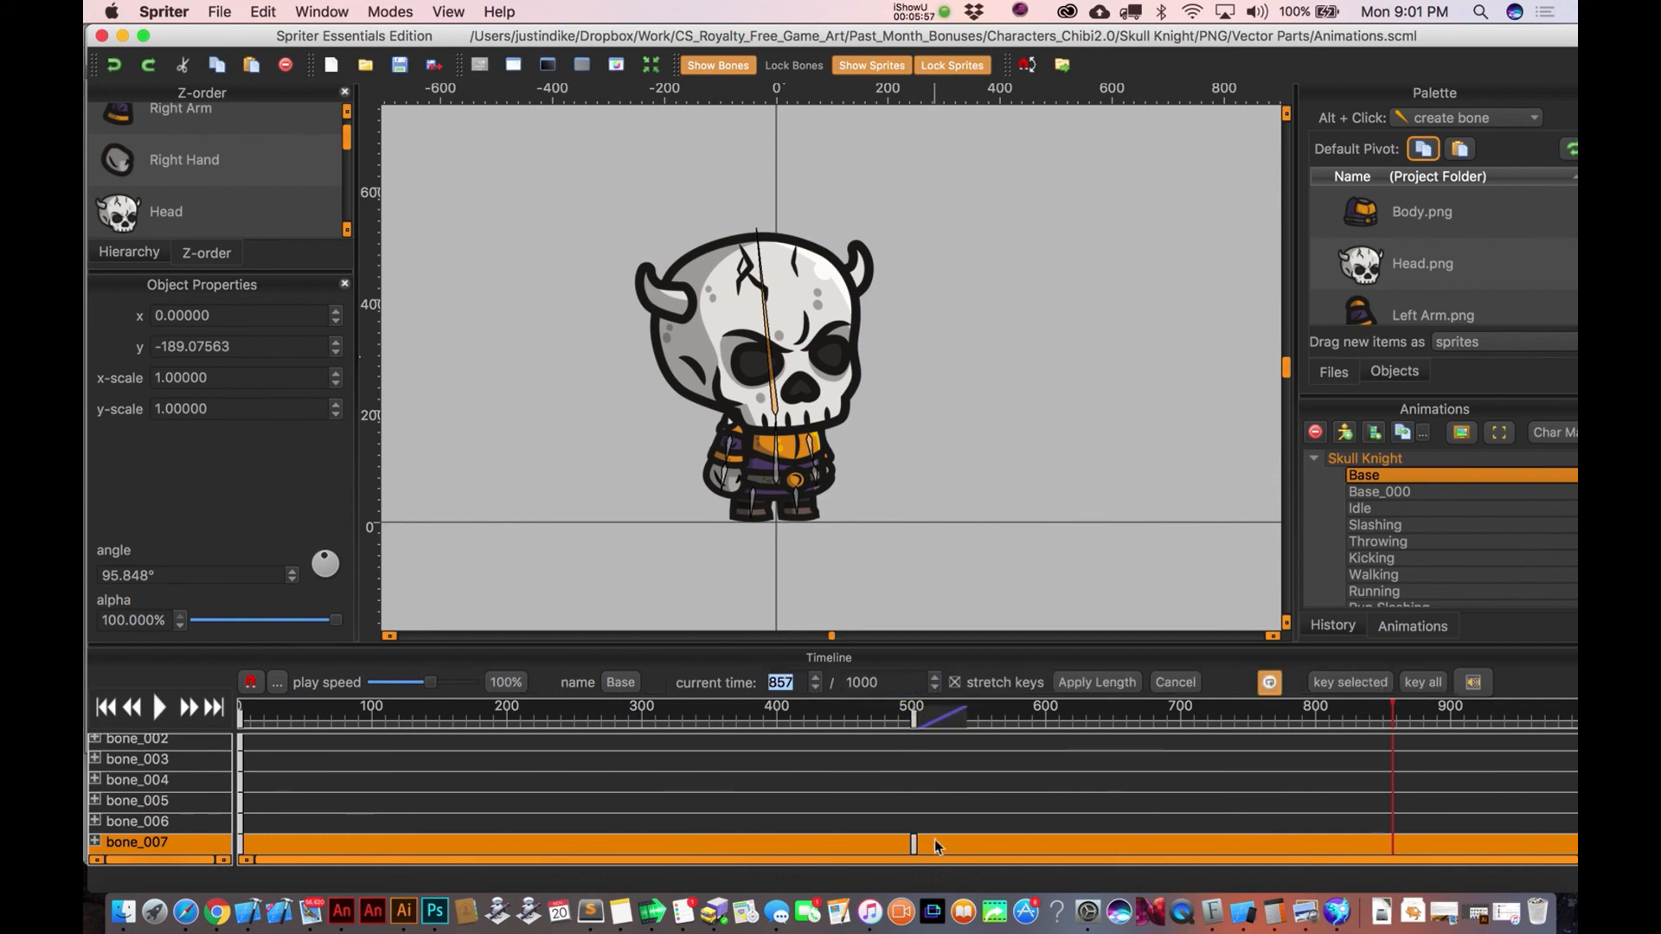
pyautogui.press('Escape')
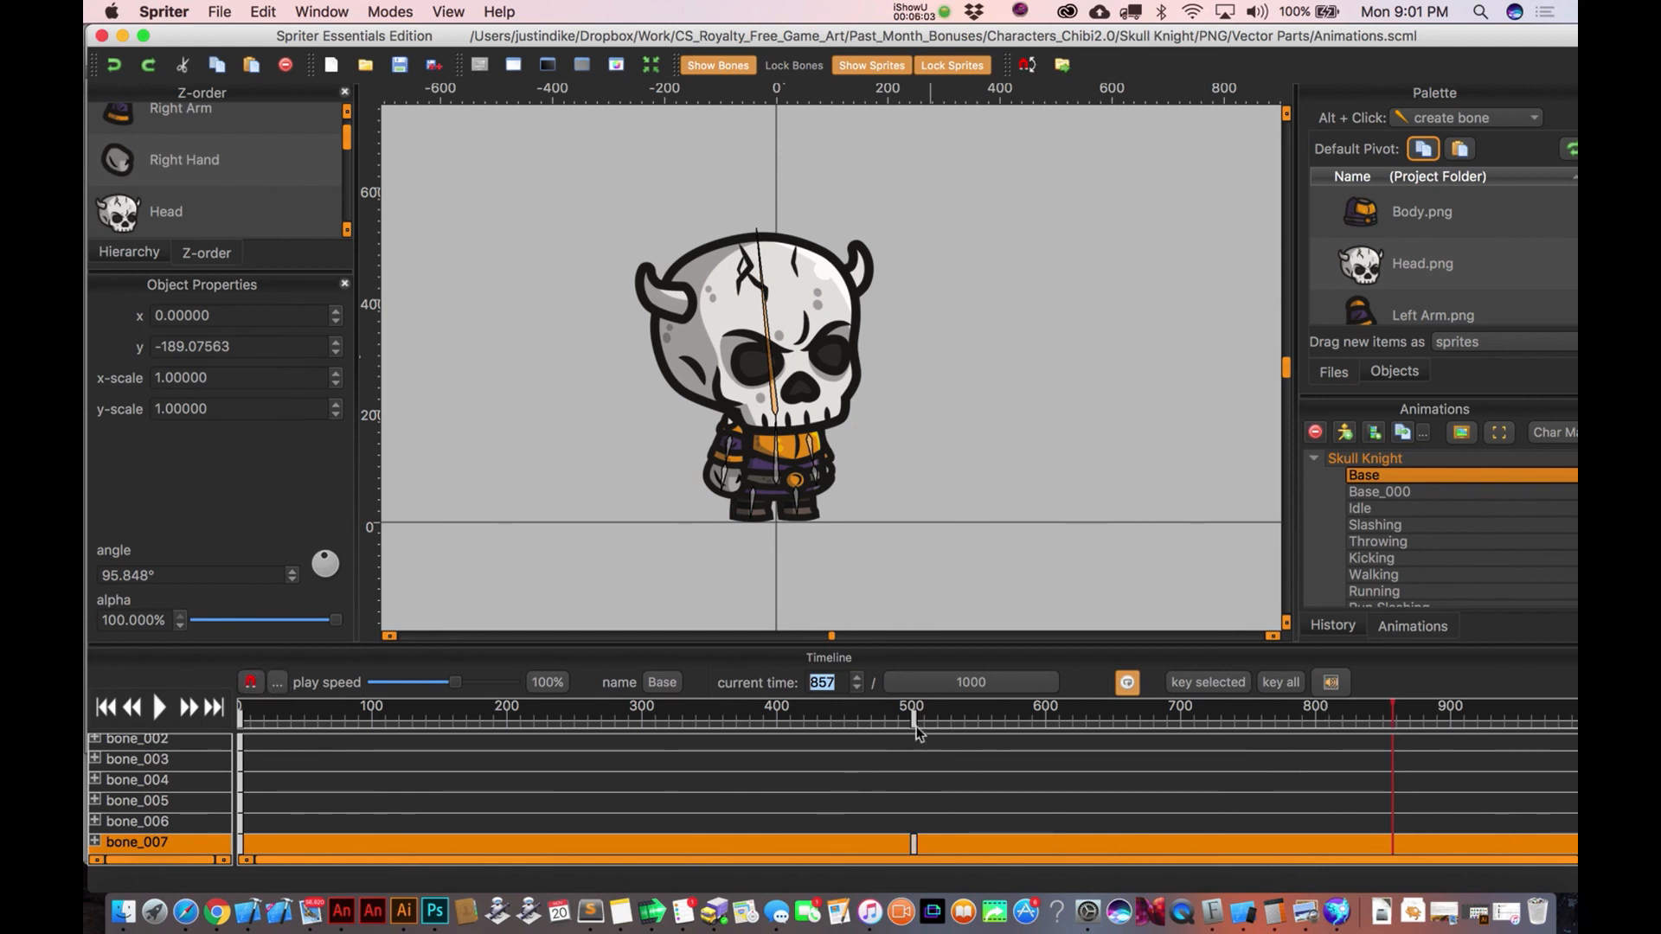
pyautogui.moveTo(1392, 716); pyautogui.dragTo(917, 720)
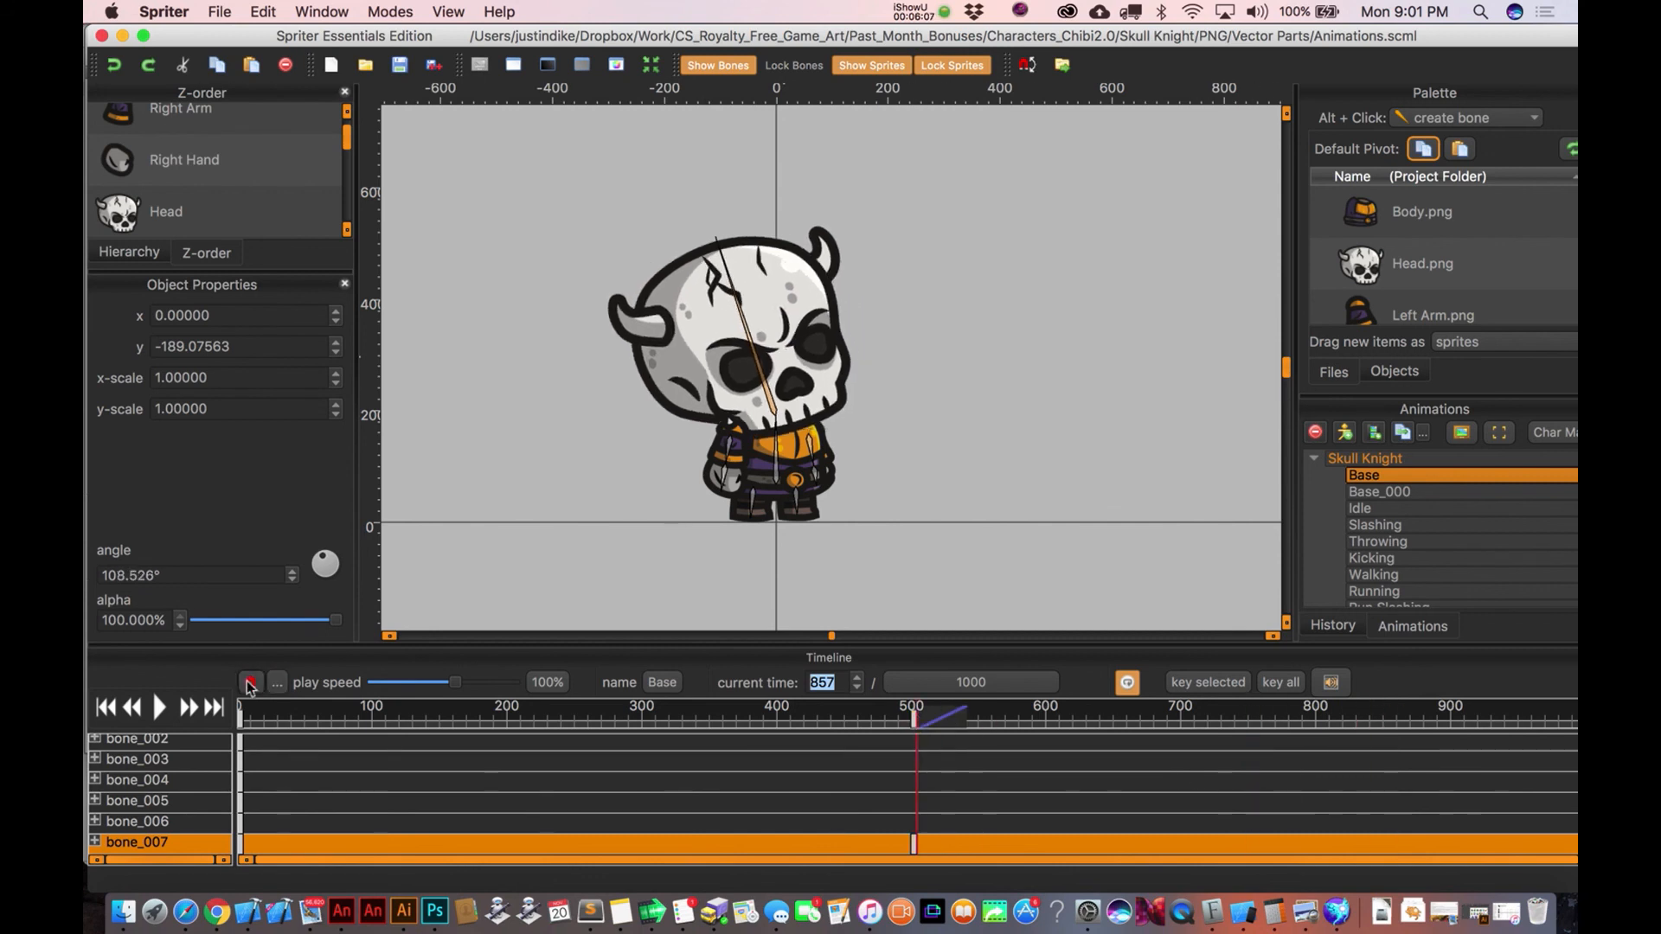
# Enable snapping in the timeline snapping options and select the key at time 500.
pyautogui.click(277, 682)
pyautogui.click(734, 450)
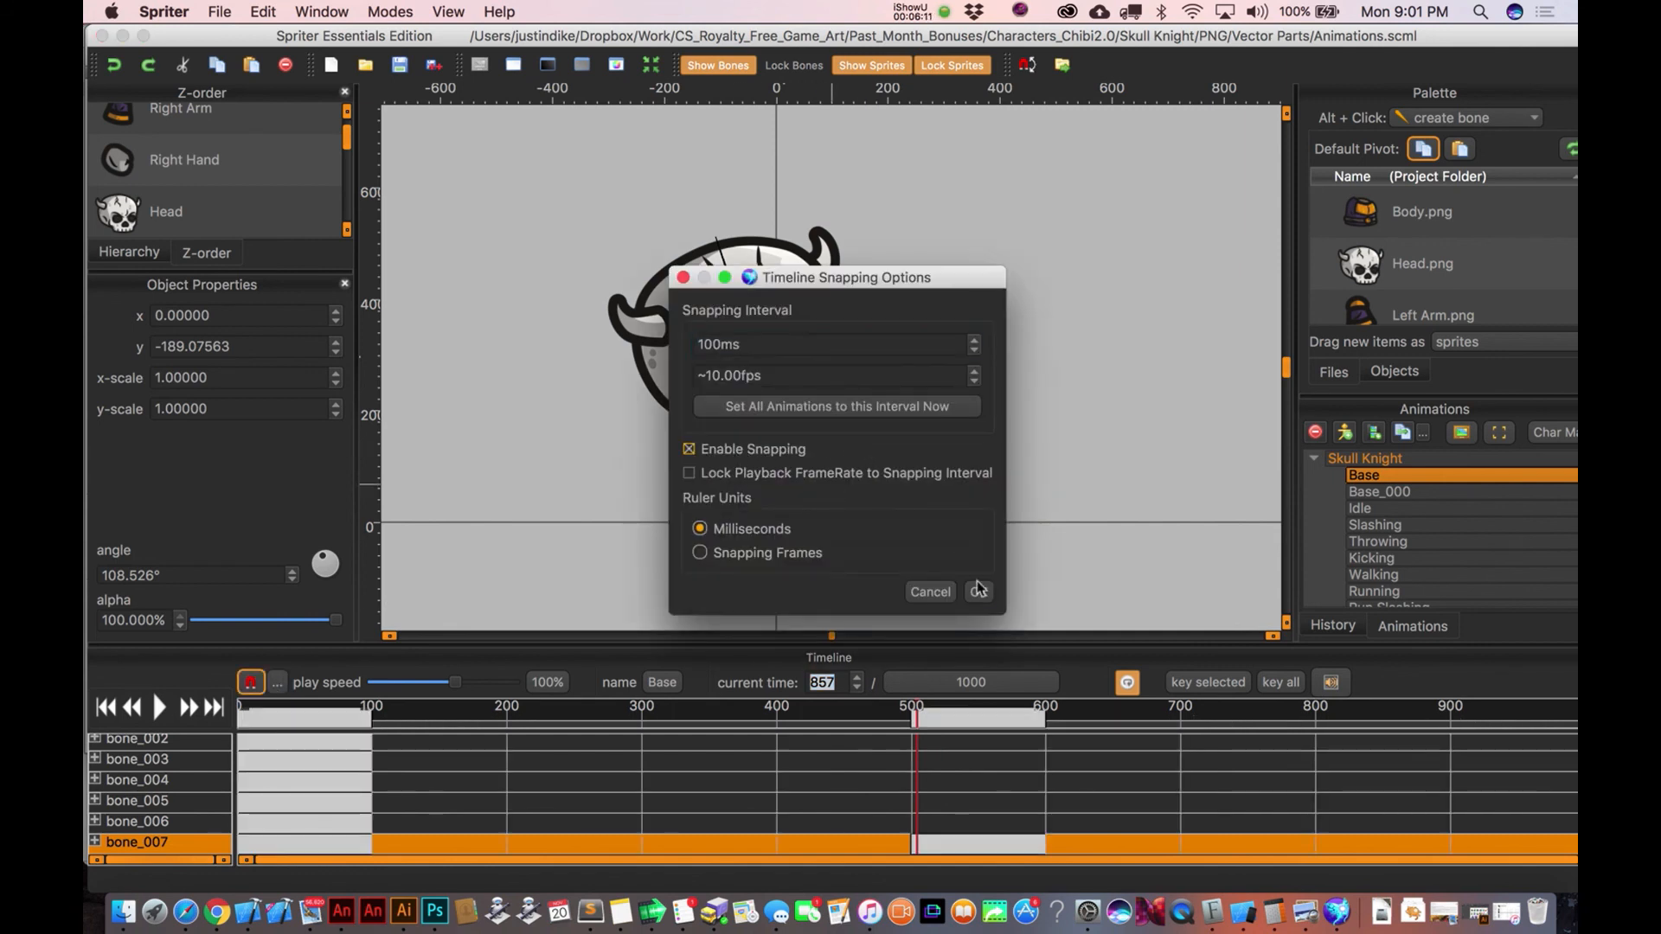
pyautogui.click(979, 592)
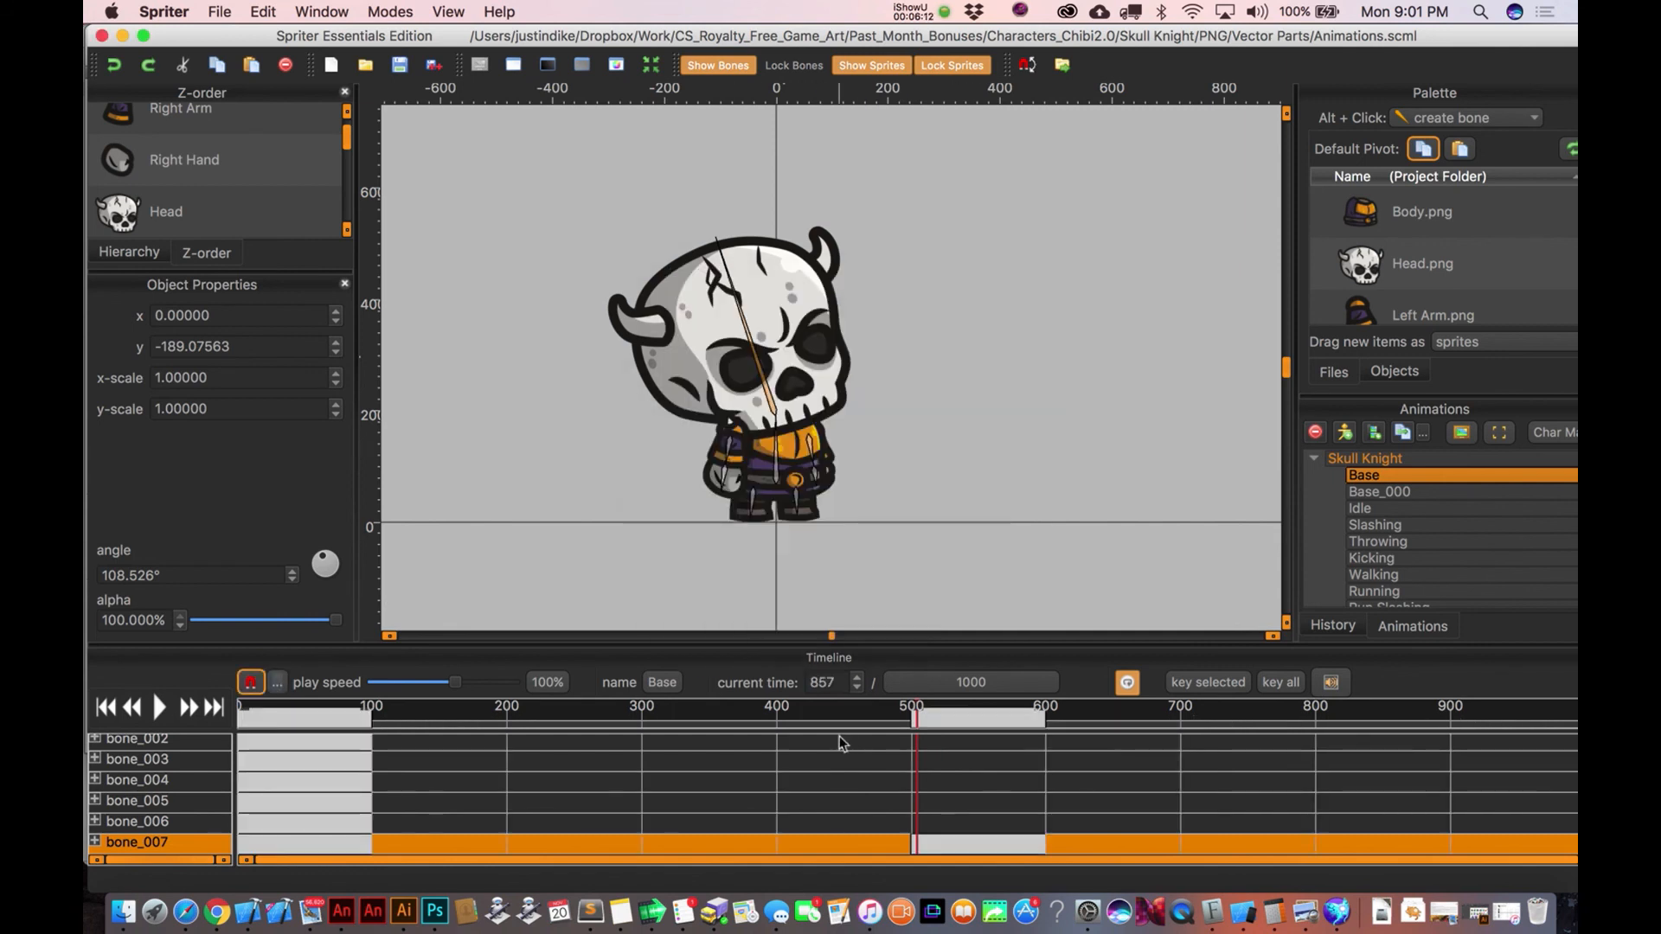
pyautogui.click(920, 721)
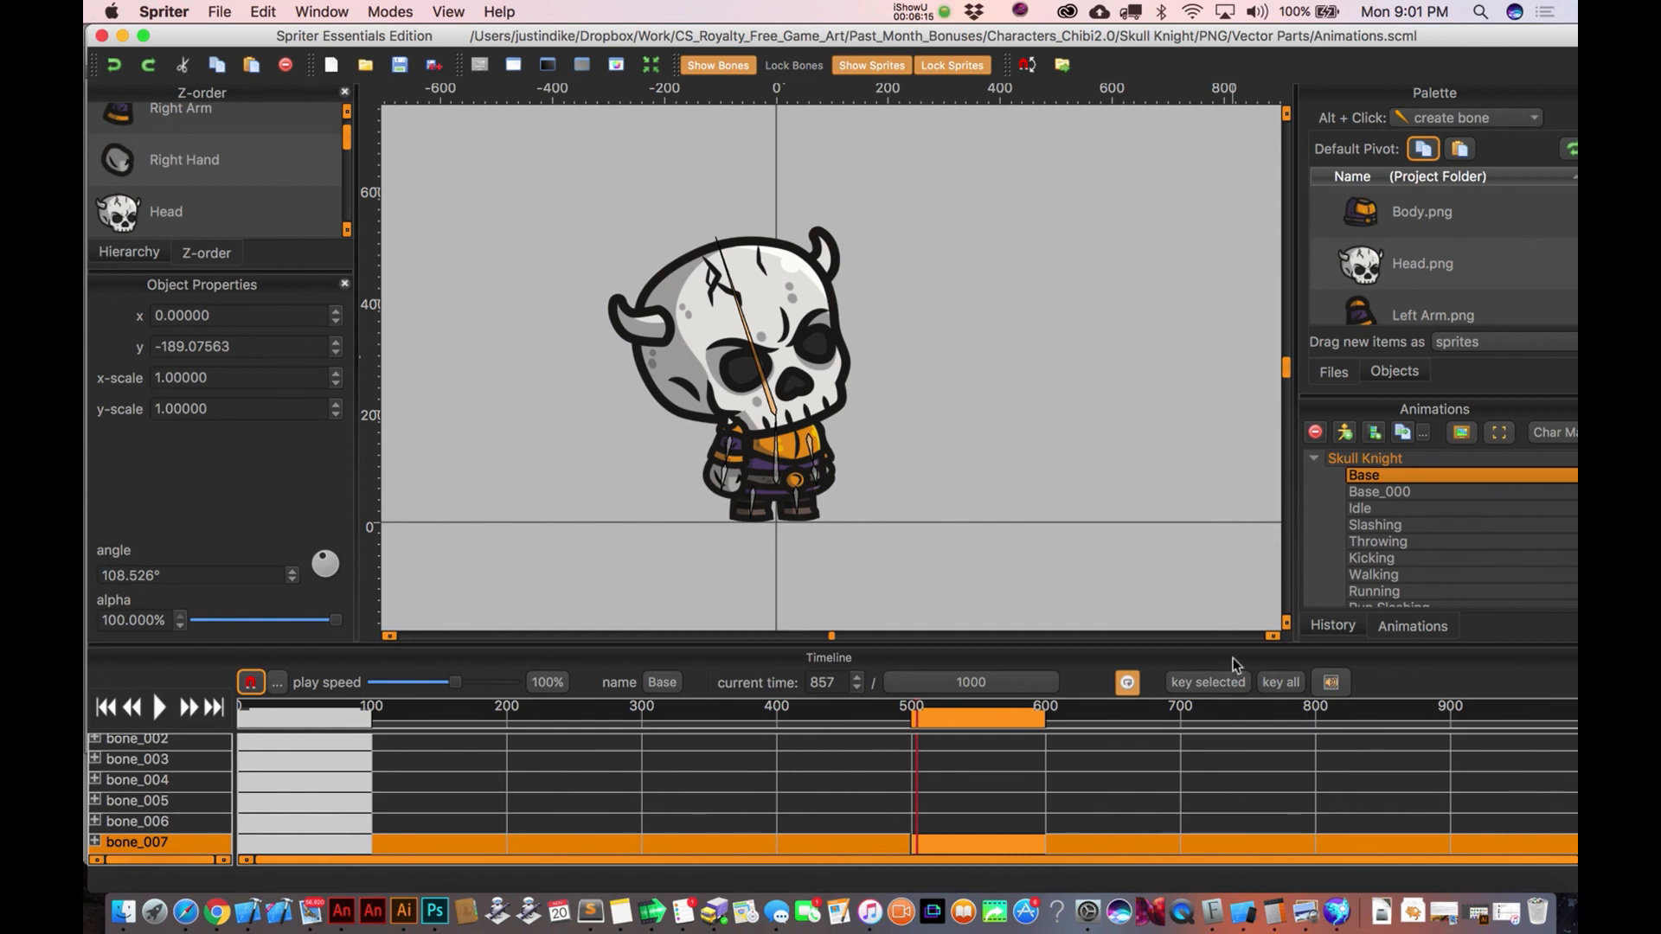
# Set the current time of the Base animation to 500.
pyautogui.click(824, 682)
pyautogui.write('500')
pyautogui.press('Return')
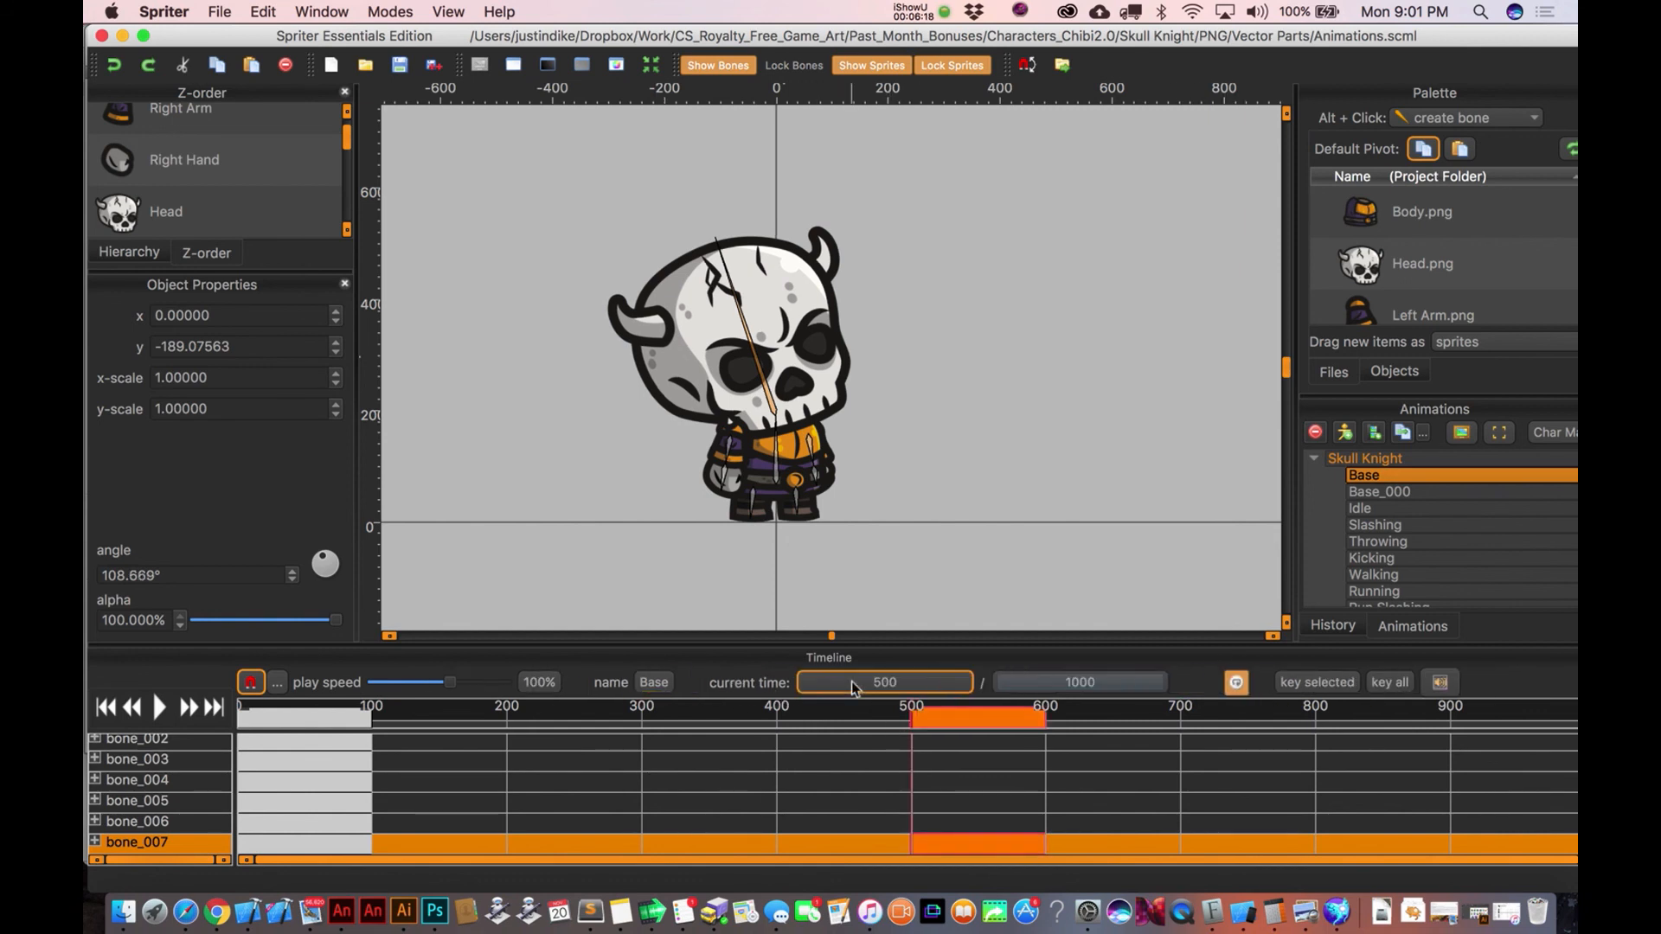
# Try keying all objects at time 500, and try keying only bone_004 there.
pyautogui.click(1367, 685)
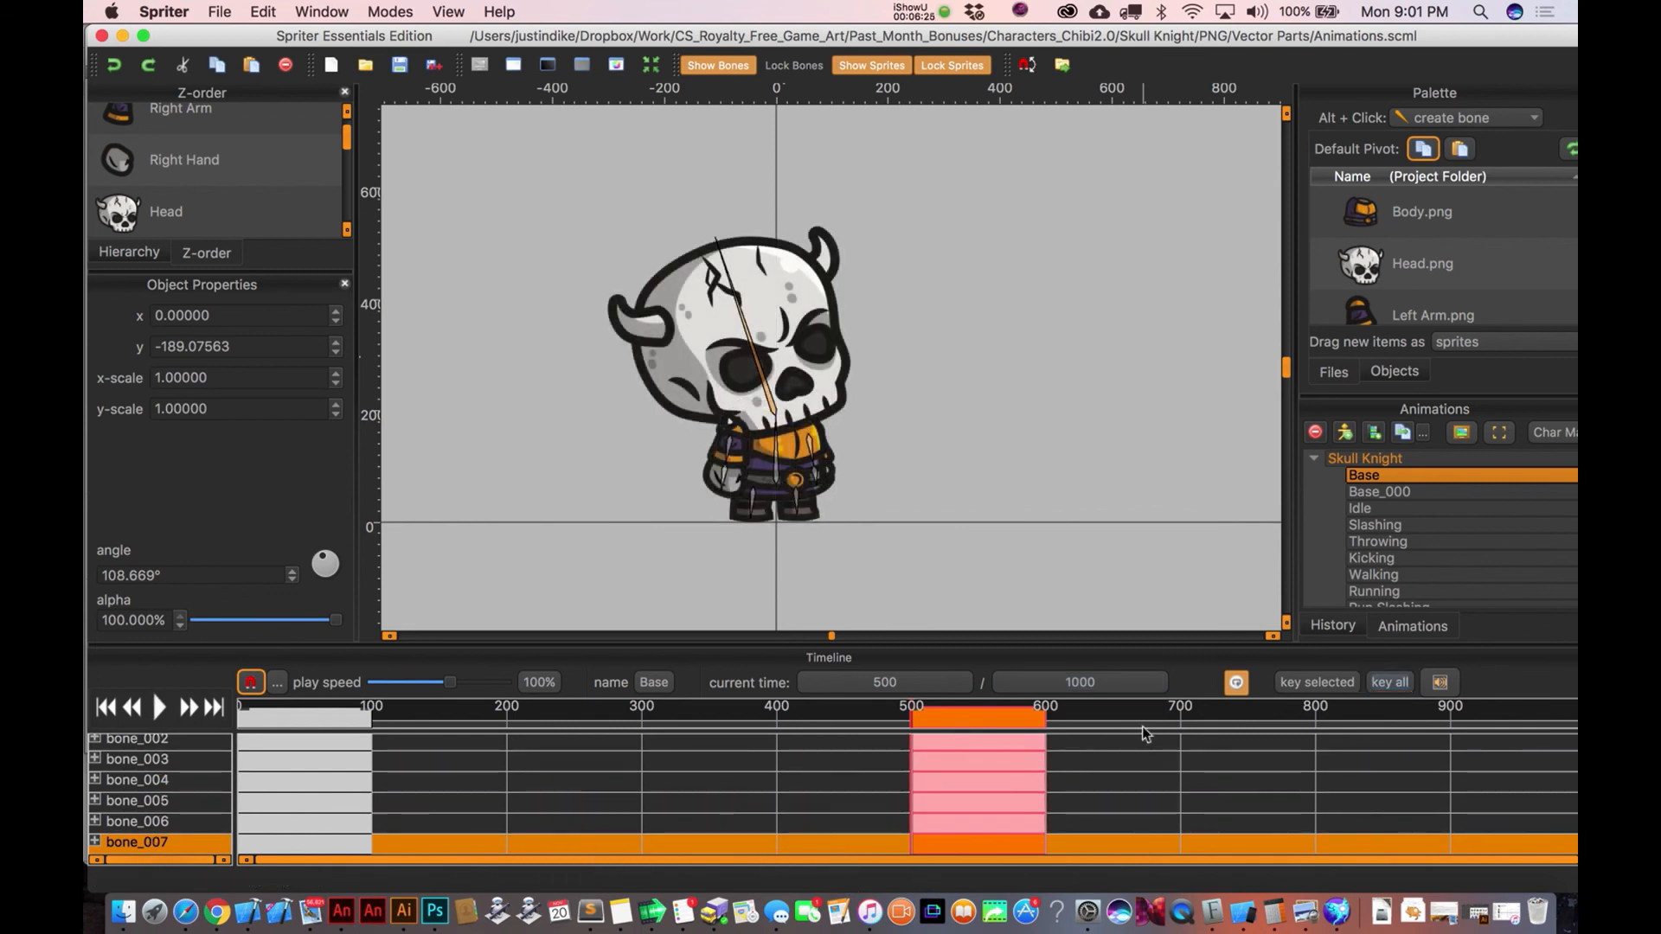
pyautogui.click(160, 782)
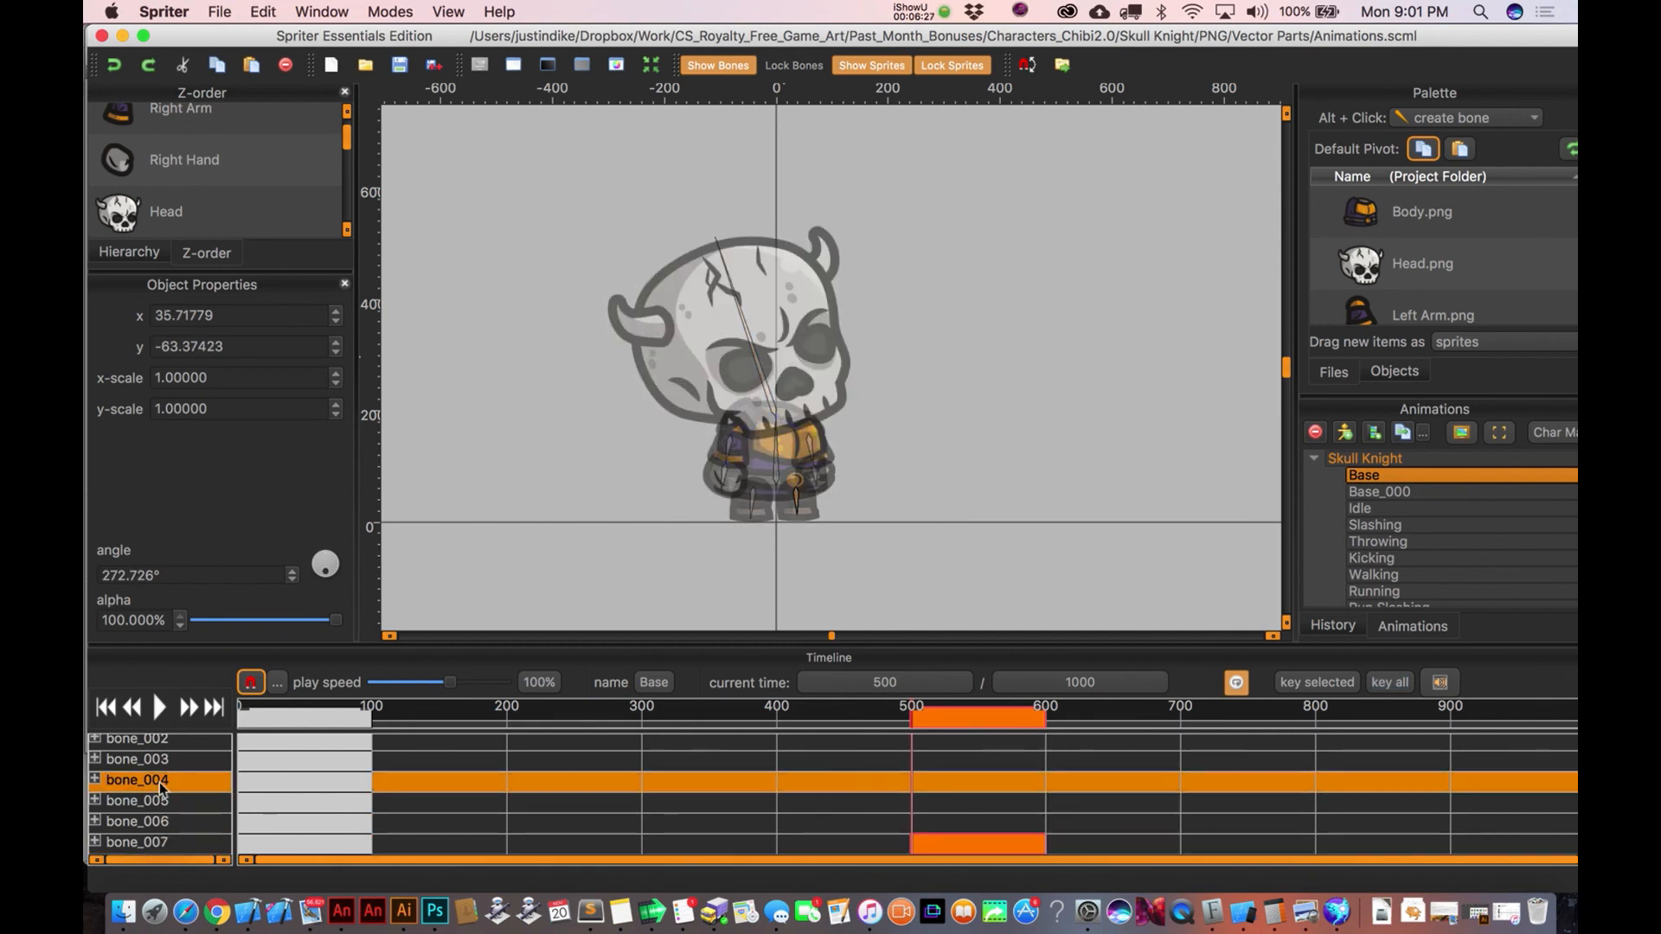
pyautogui.click(1315, 681)
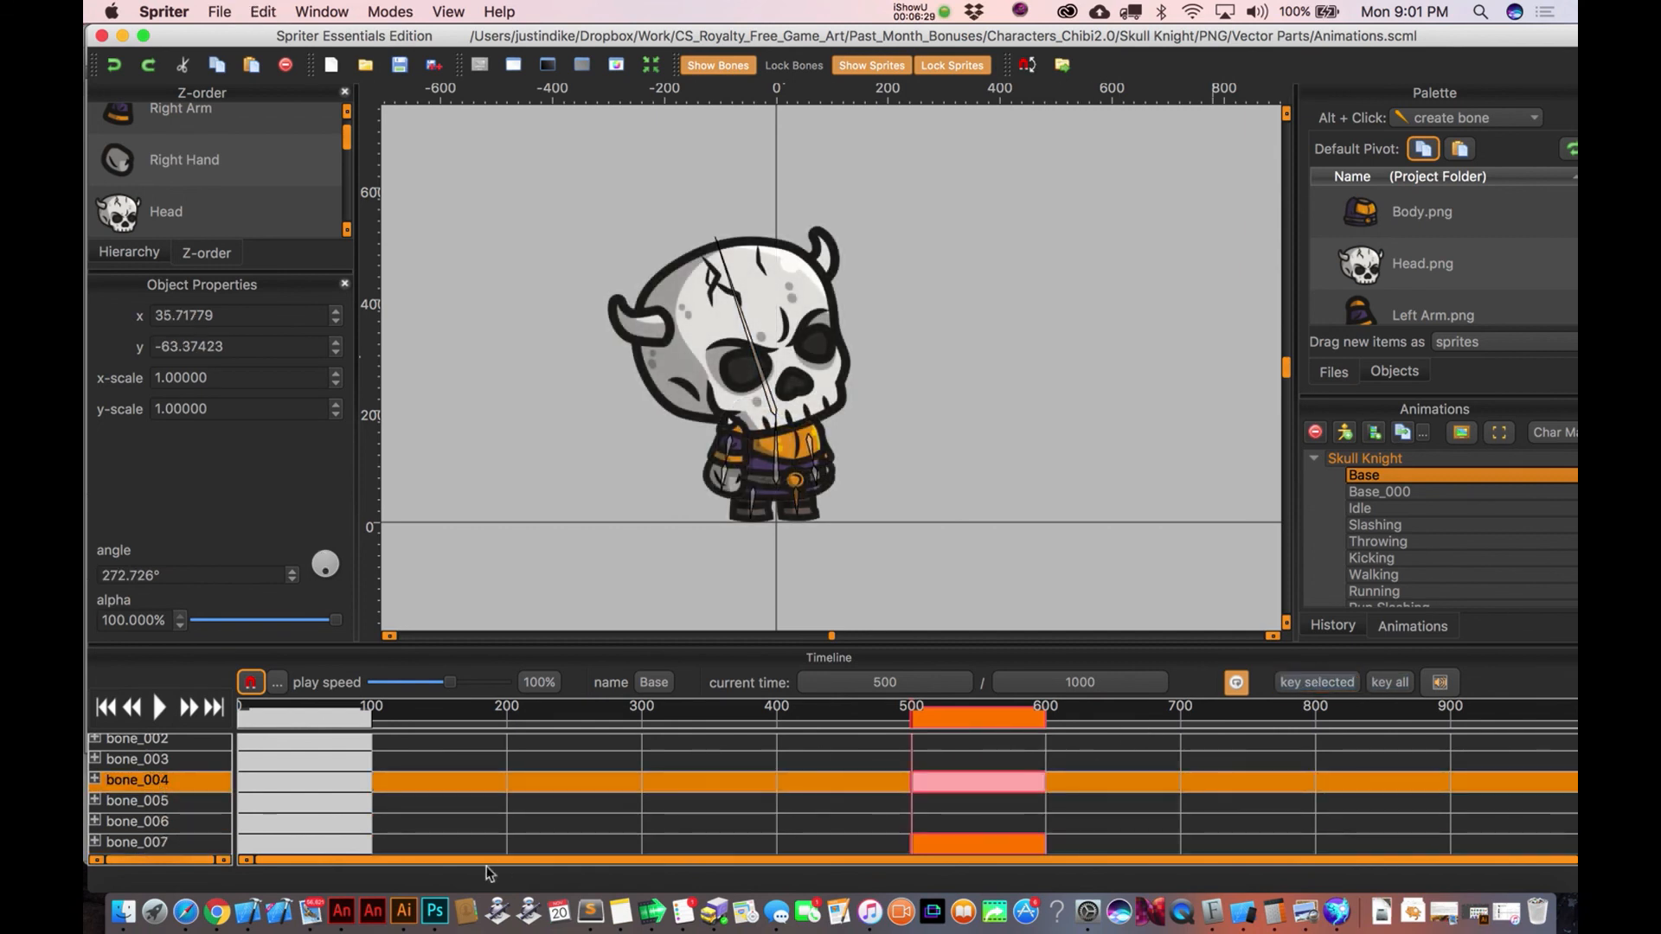
pyautogui.click(839, 745)
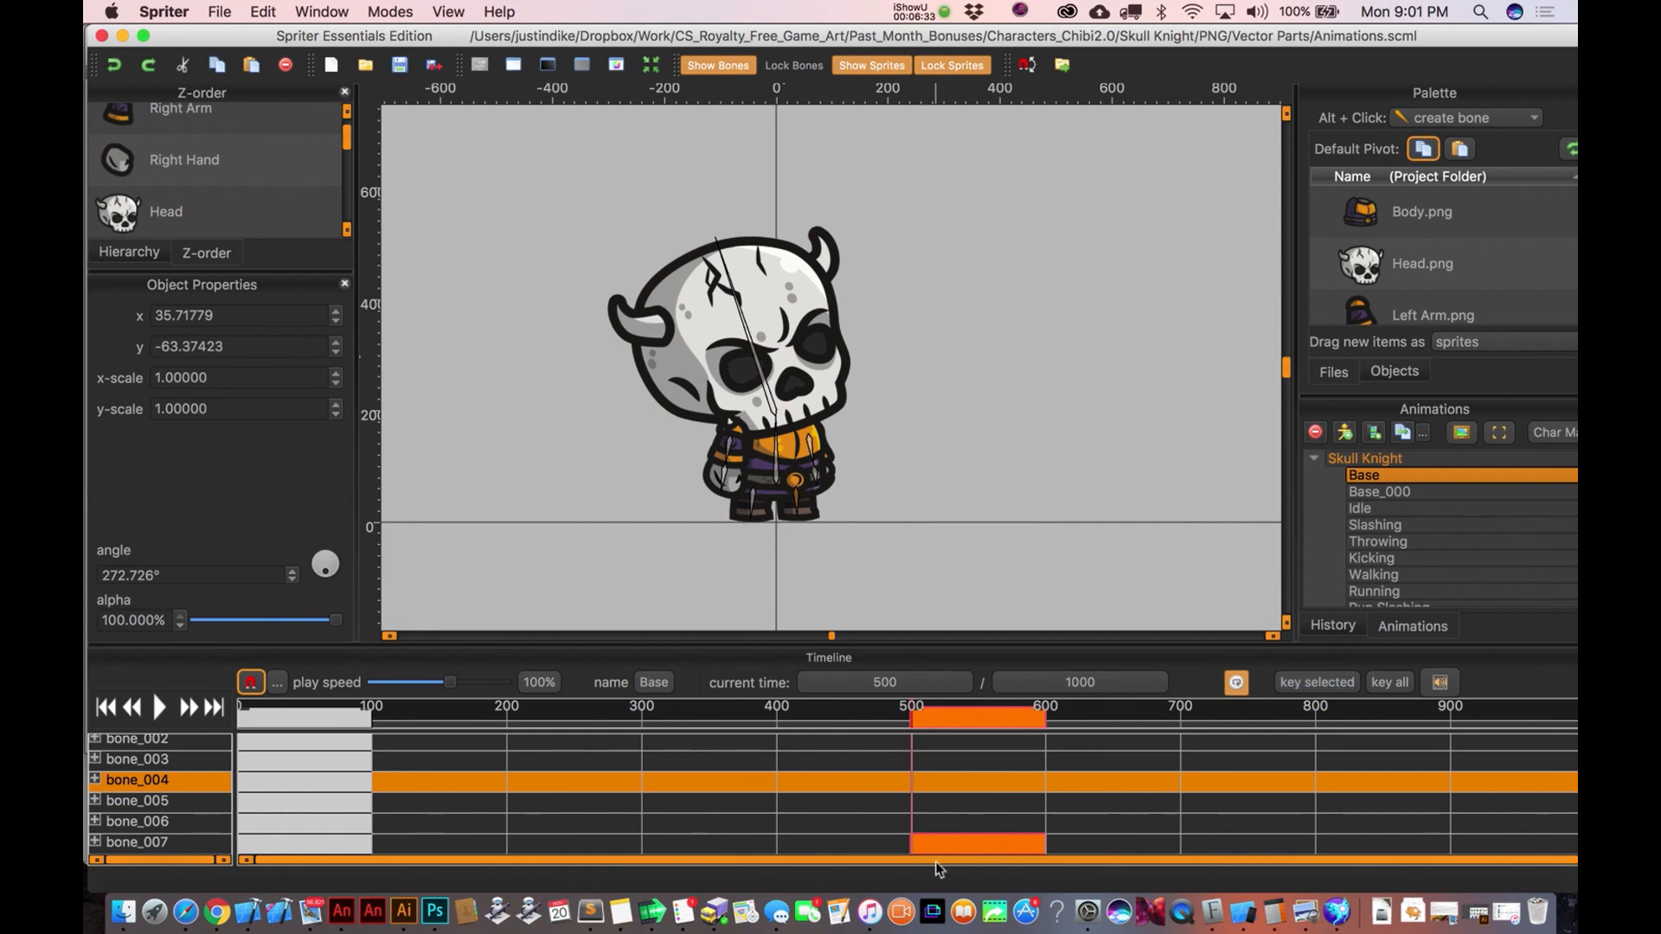
# Open the custom easing curve of bone_007's key at time 500 and set its curve type to 1d Speed Curve(Fast).
pyautogui.click(934, 836)
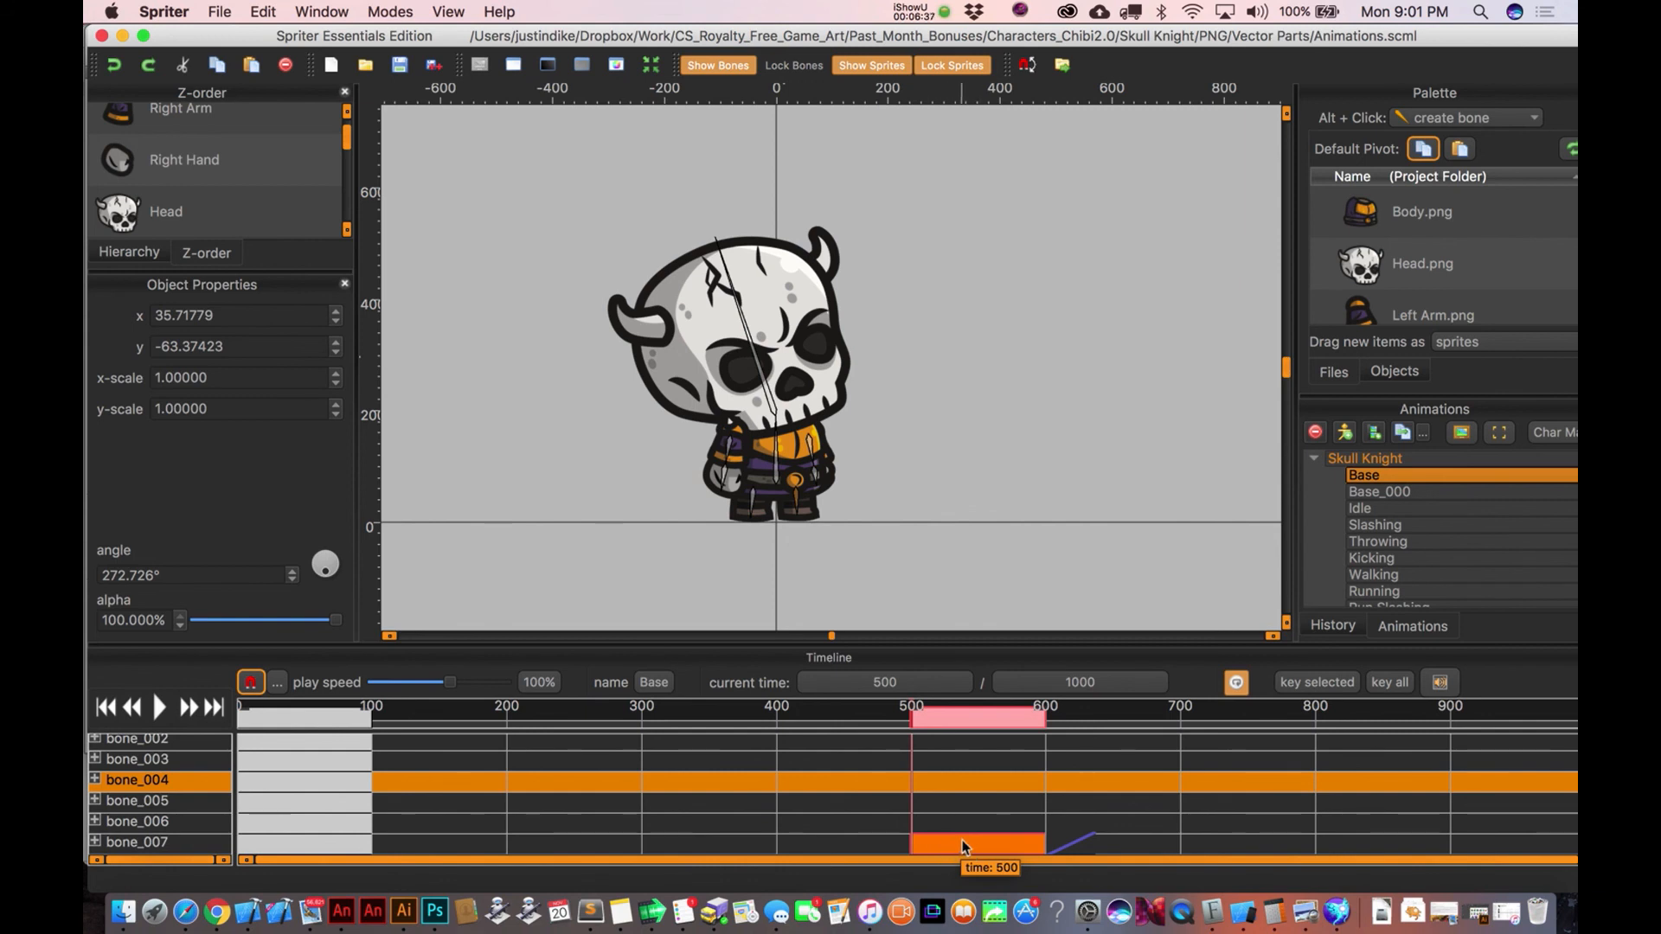
pyautogui.rightClick(1007, 850)
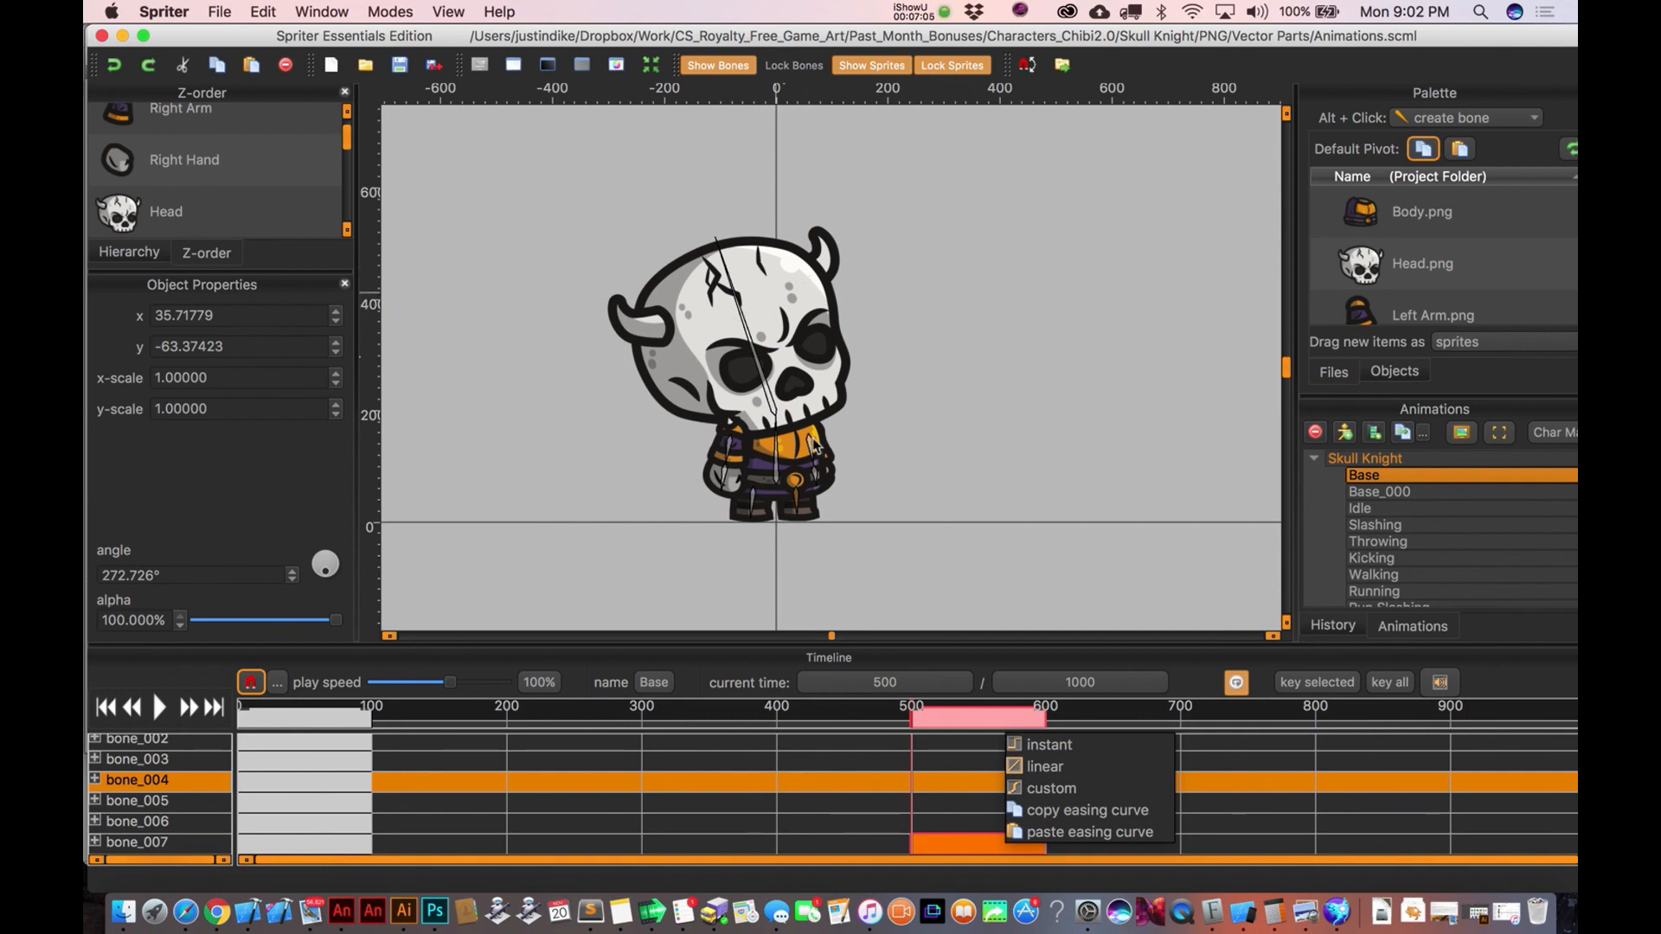
pyautogui.click(1051, 789)
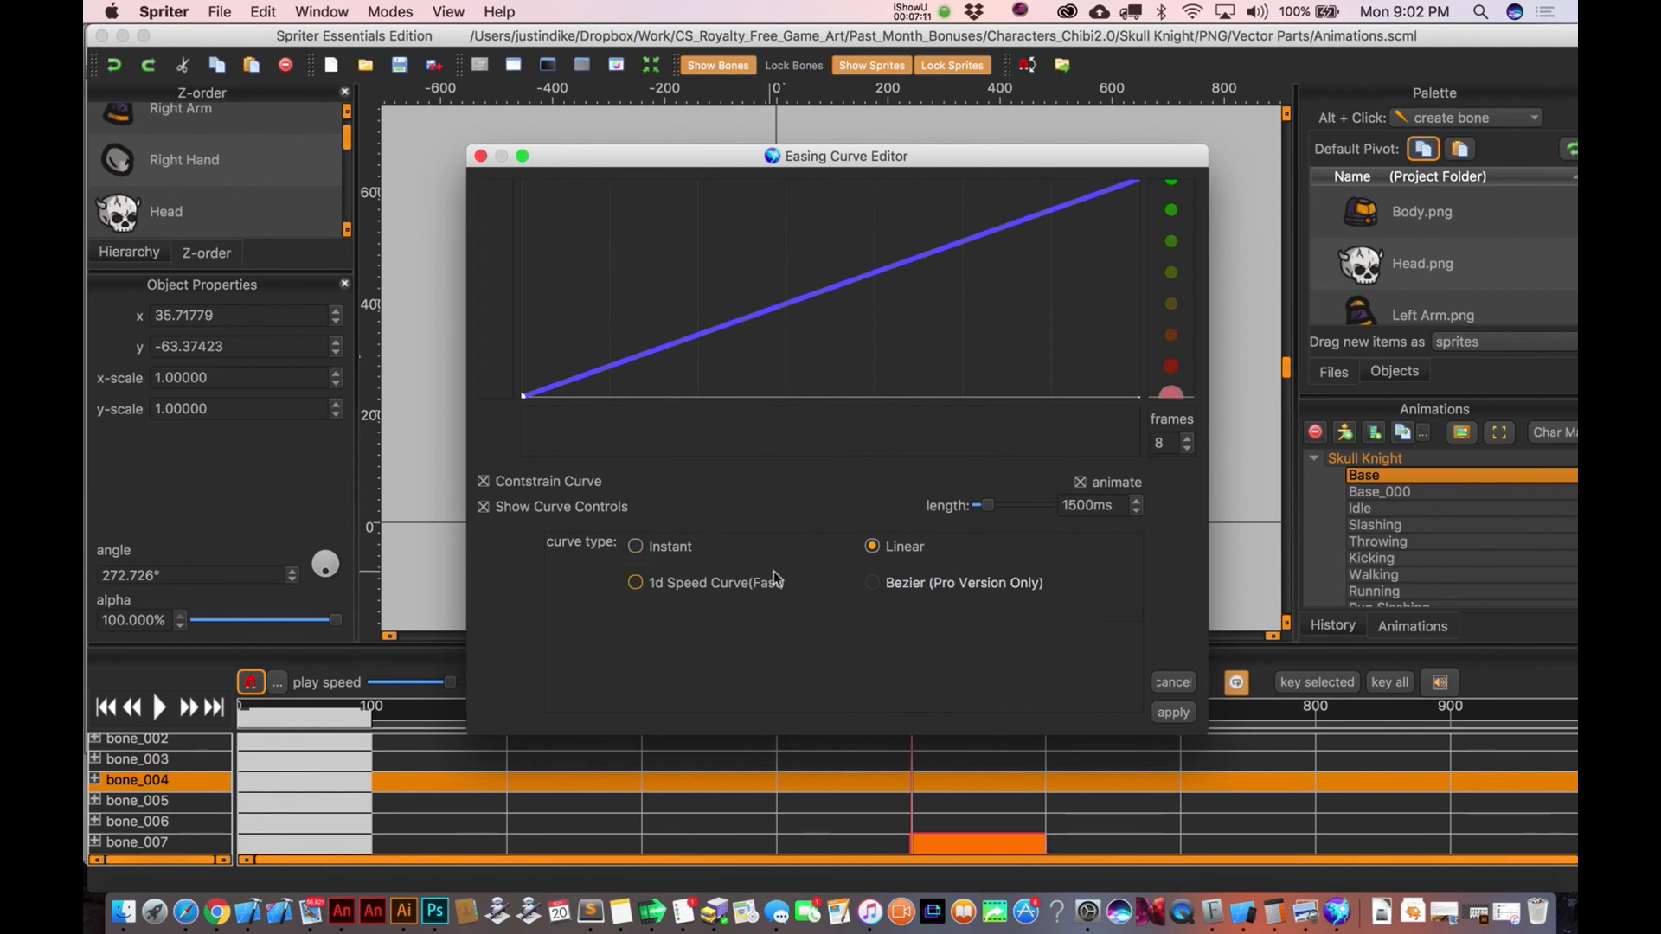
pyautogui.click(635, 547)
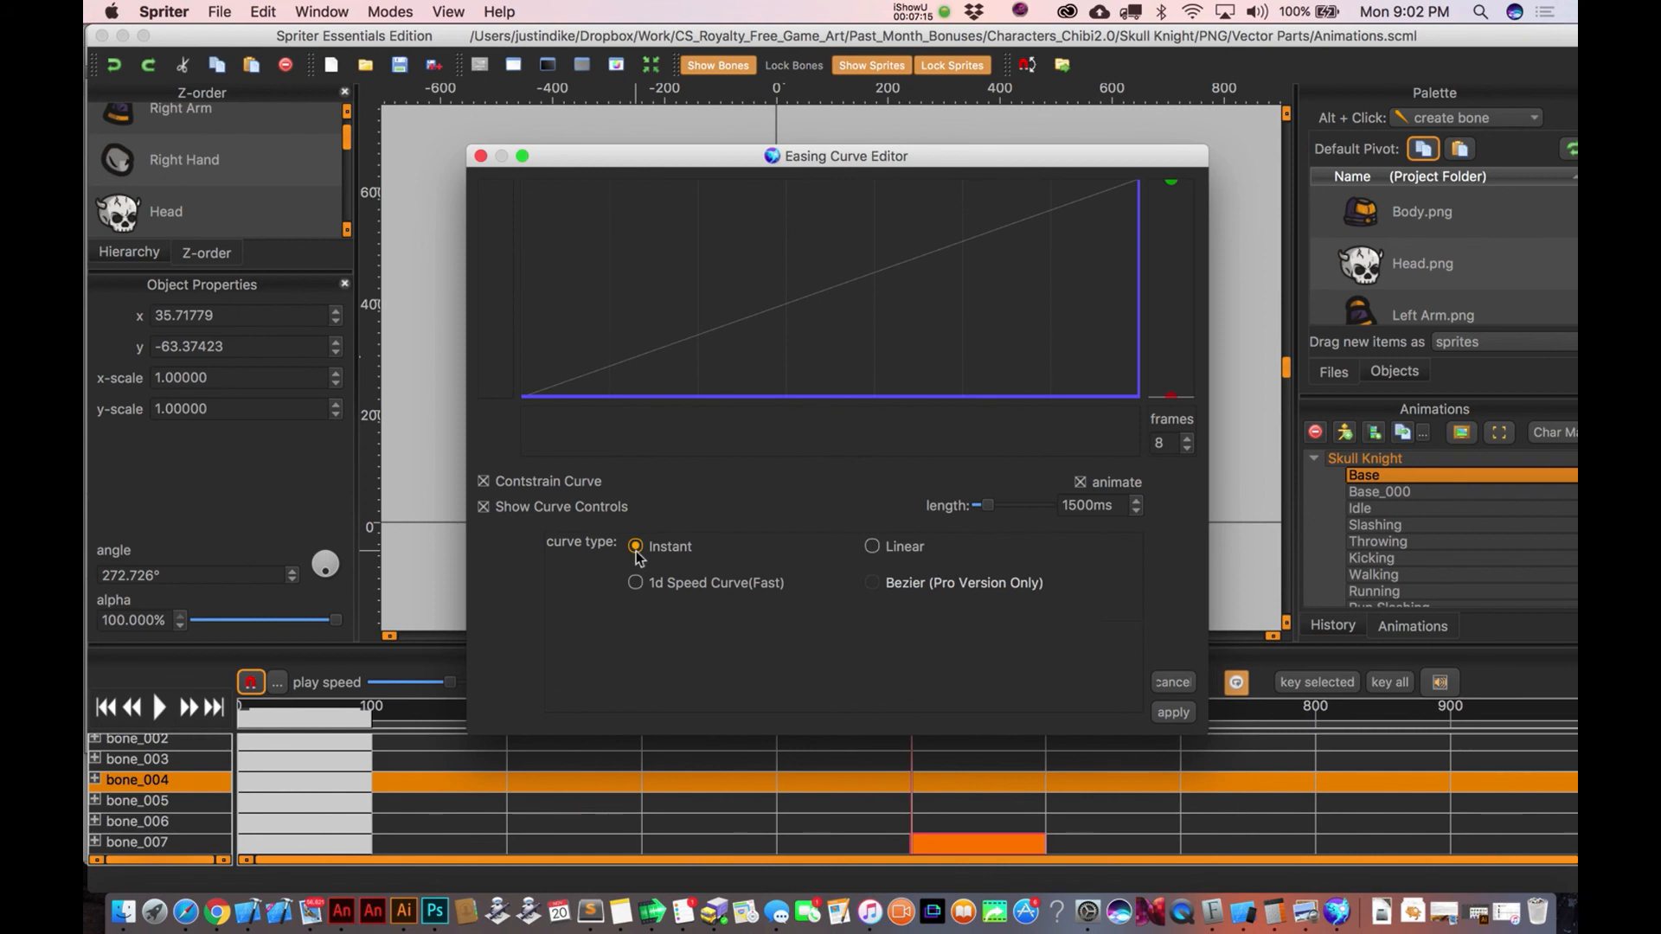
pyautogui.click(875, 547)
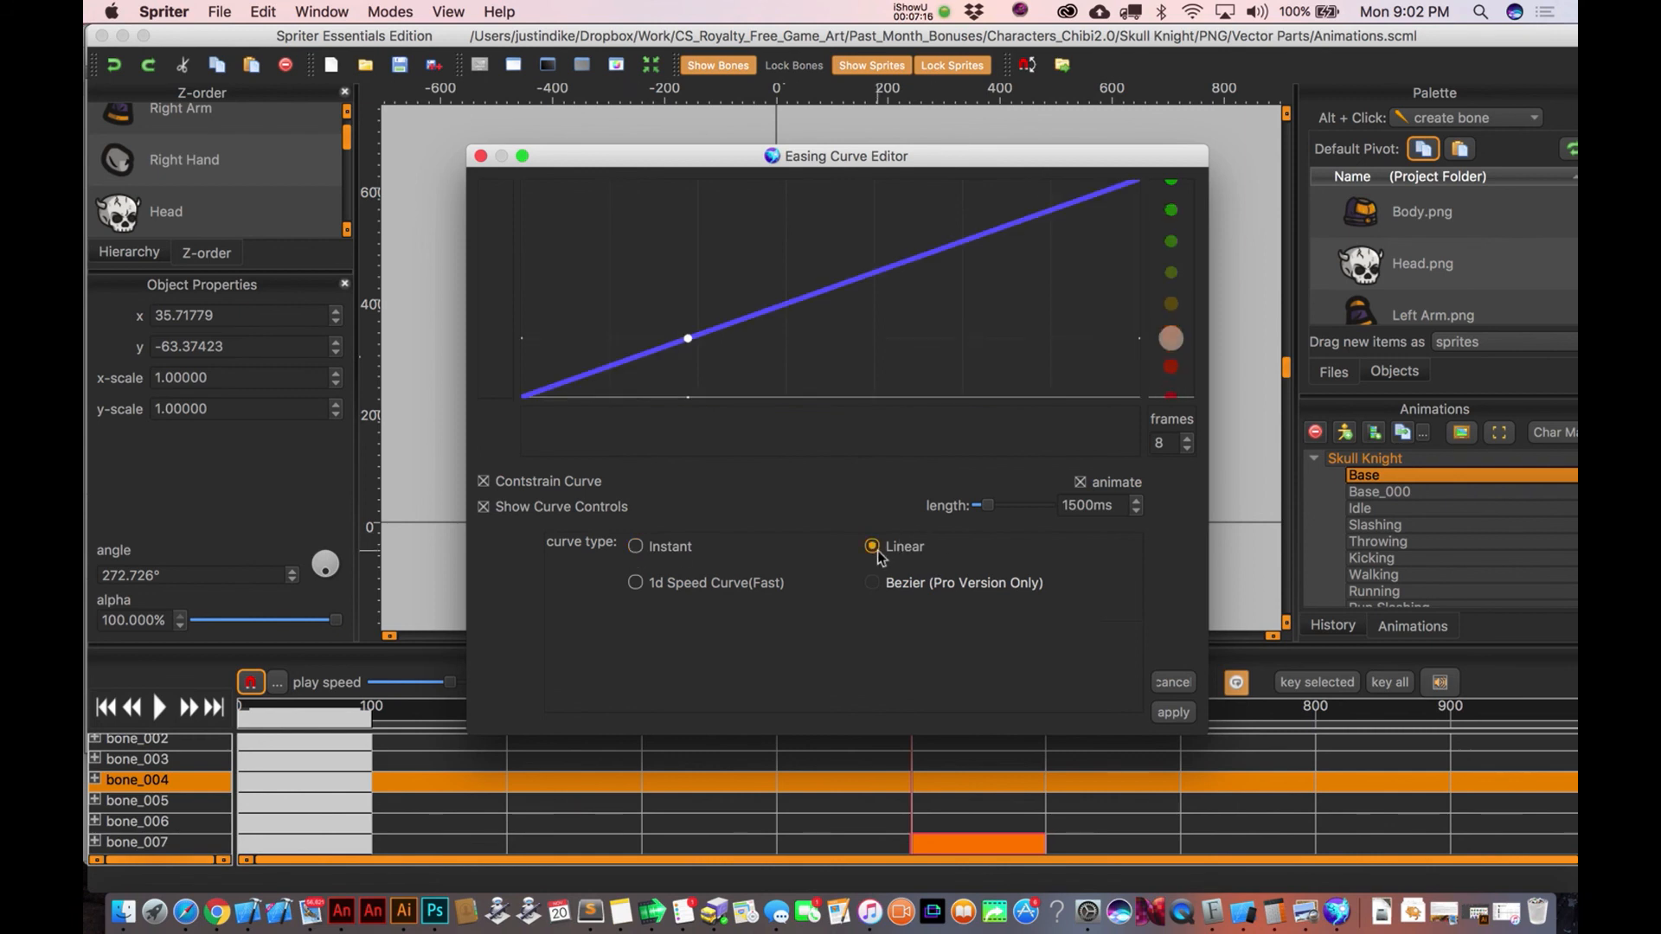
pyautogui.click(637, 584)
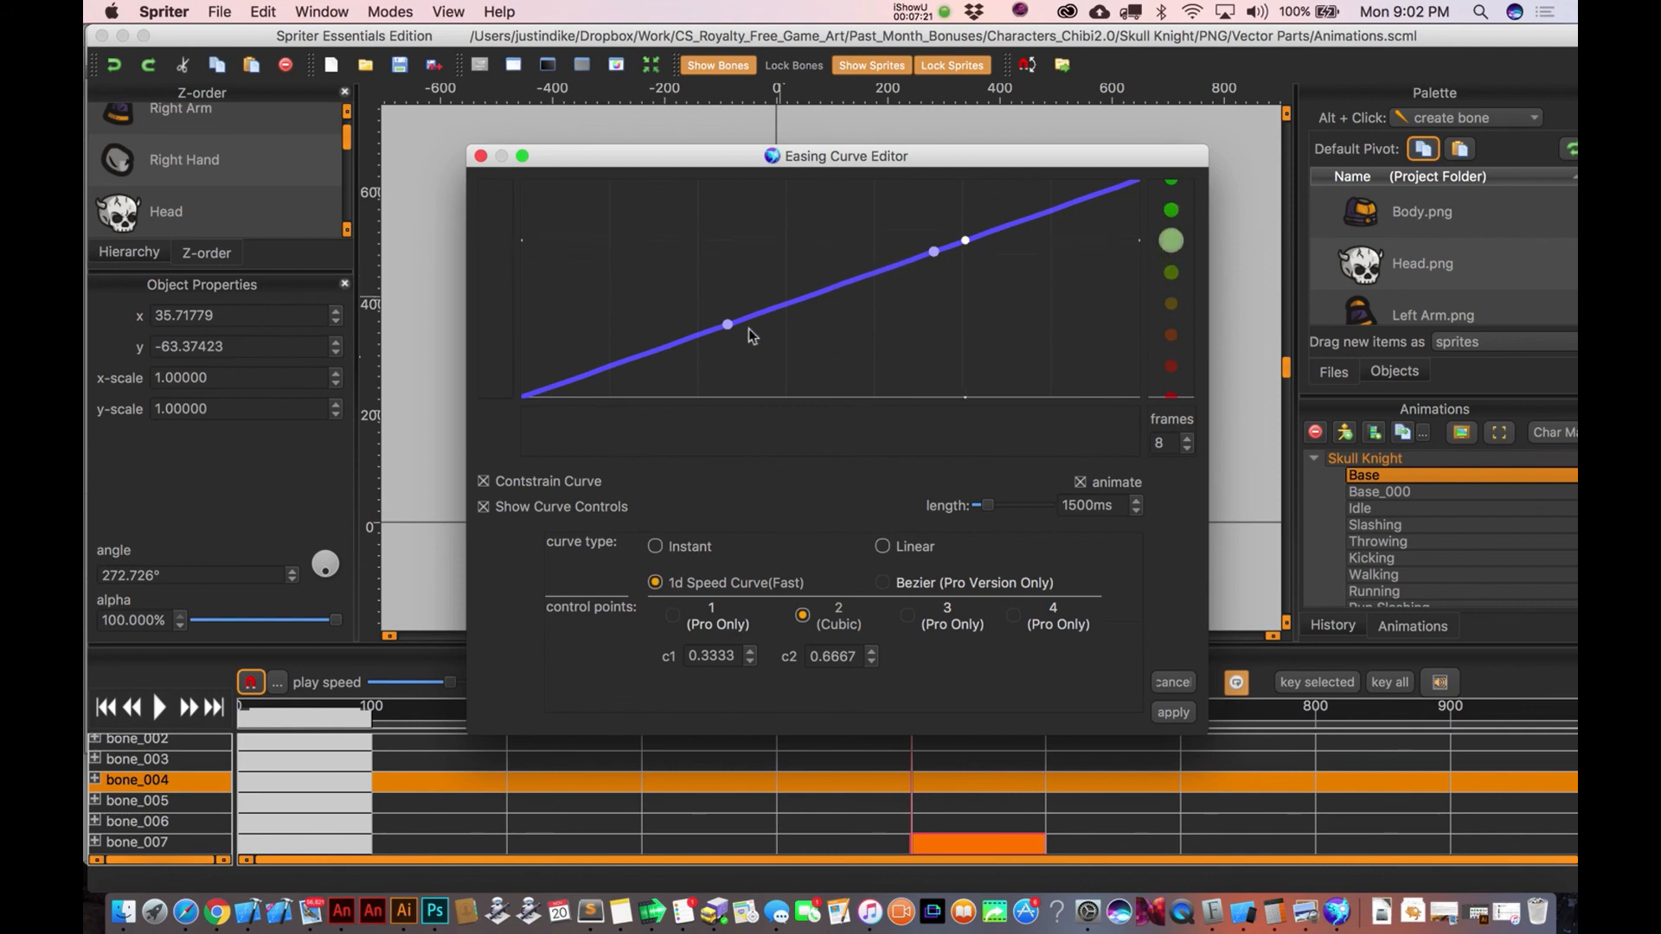
# Shape the speed curve with both control points at about 0.9953, apply it, and play the Base animation to check the easing.
pyautogui.moveTo(727, 326); pyautogui.dragTo(729, 377)
pyautogui.moveTo(934, 252); pyautogui.dragTo(945, 413)
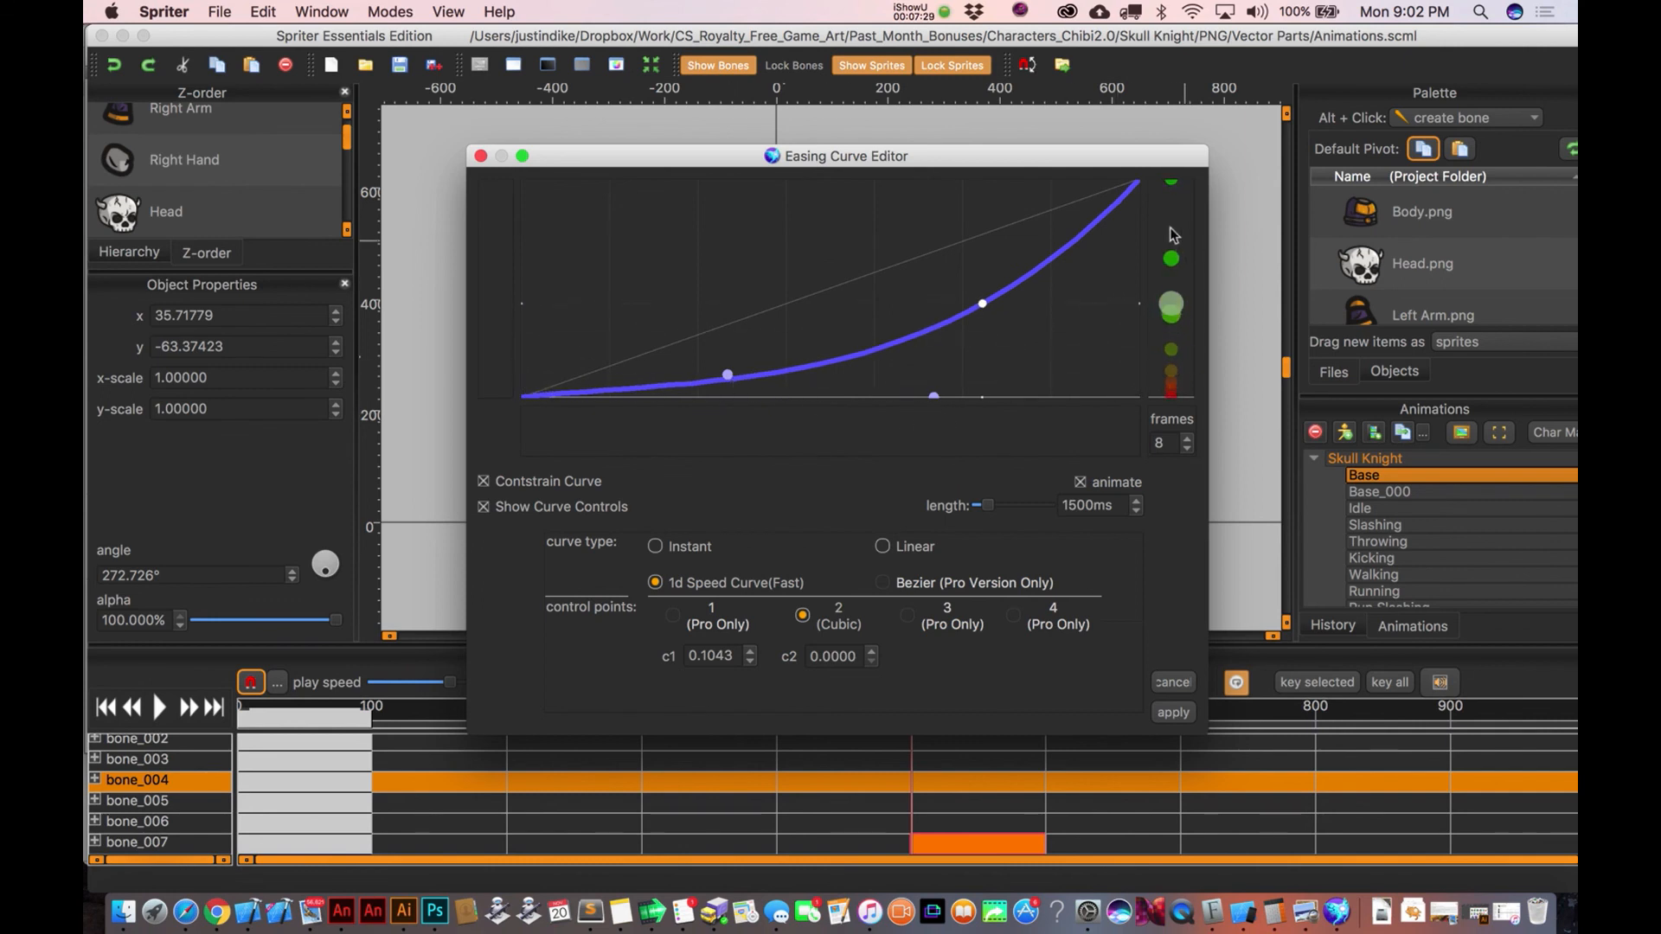
pyautogui.moveTo(728, 377); pyautogui.dragTo(727, 185)
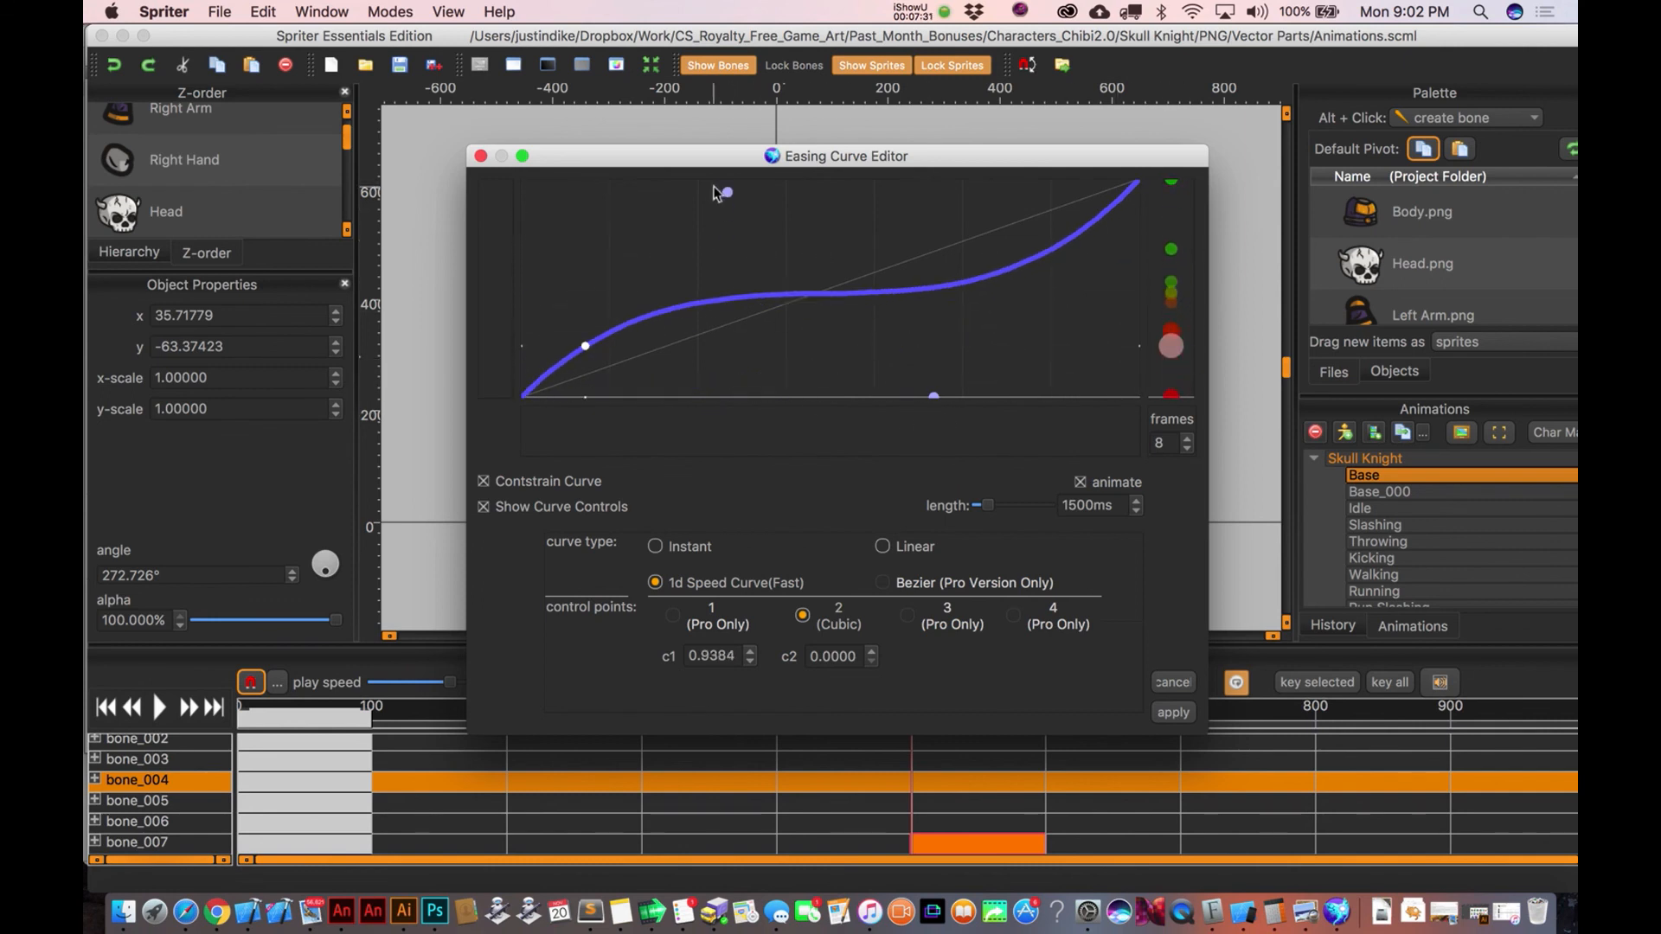
pyautogui.moveTo(934, 395); pyautogui.dragTo(936, 173)
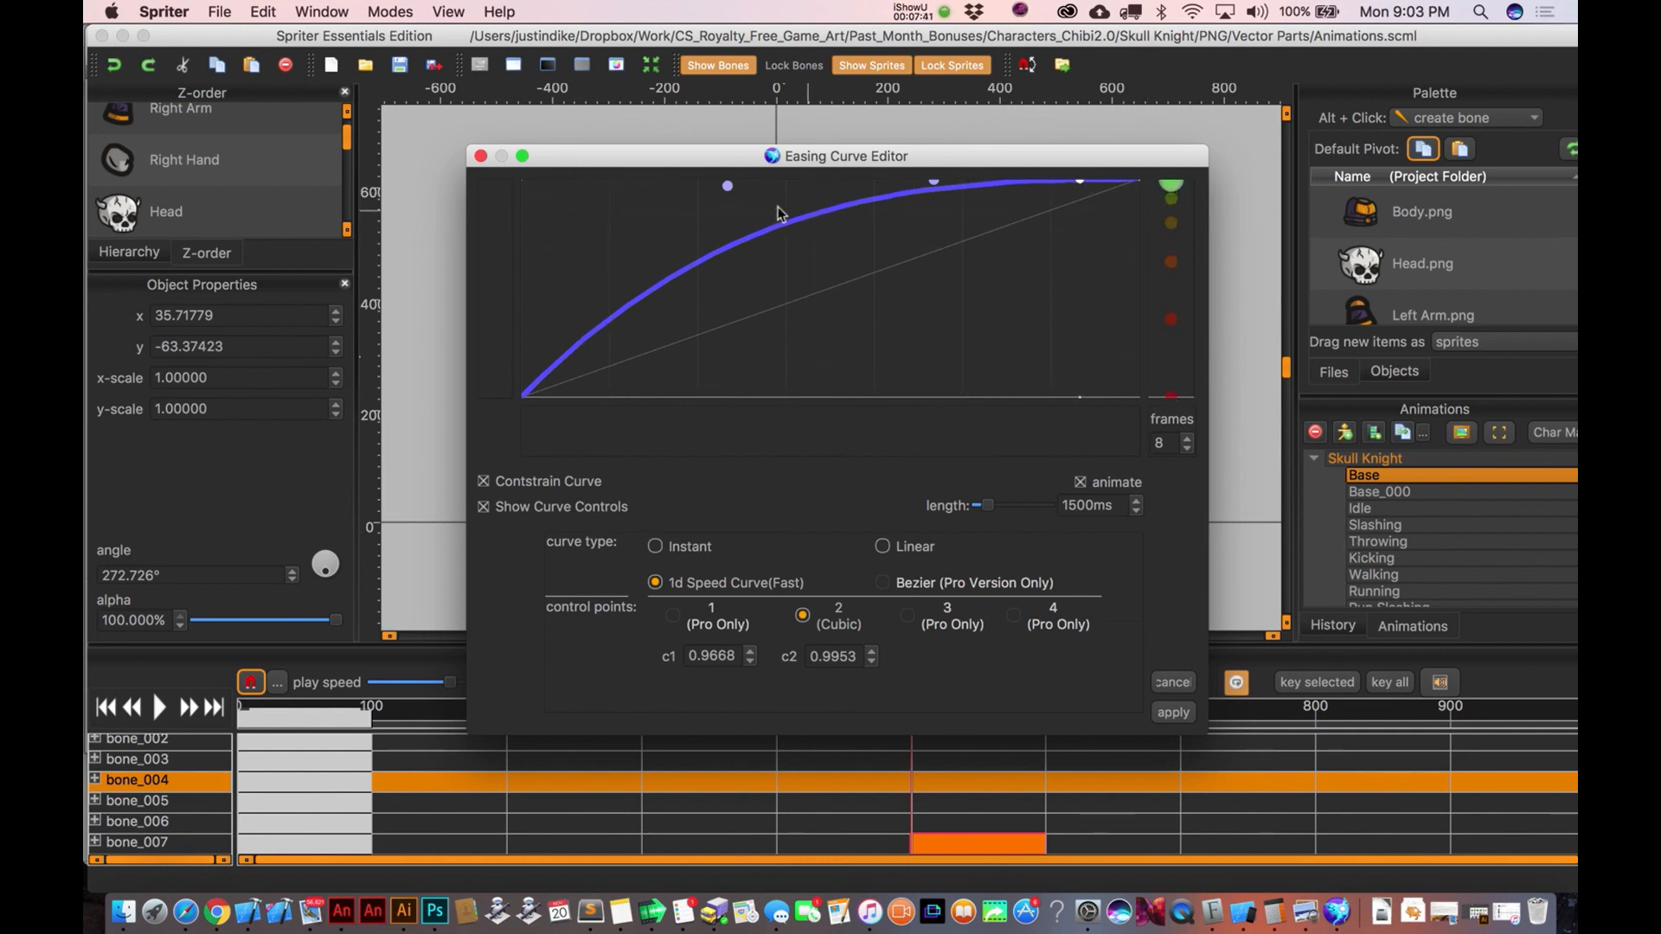
pyautogui.moveTo(728, 187); pyautogui.dragTo(723, 166)
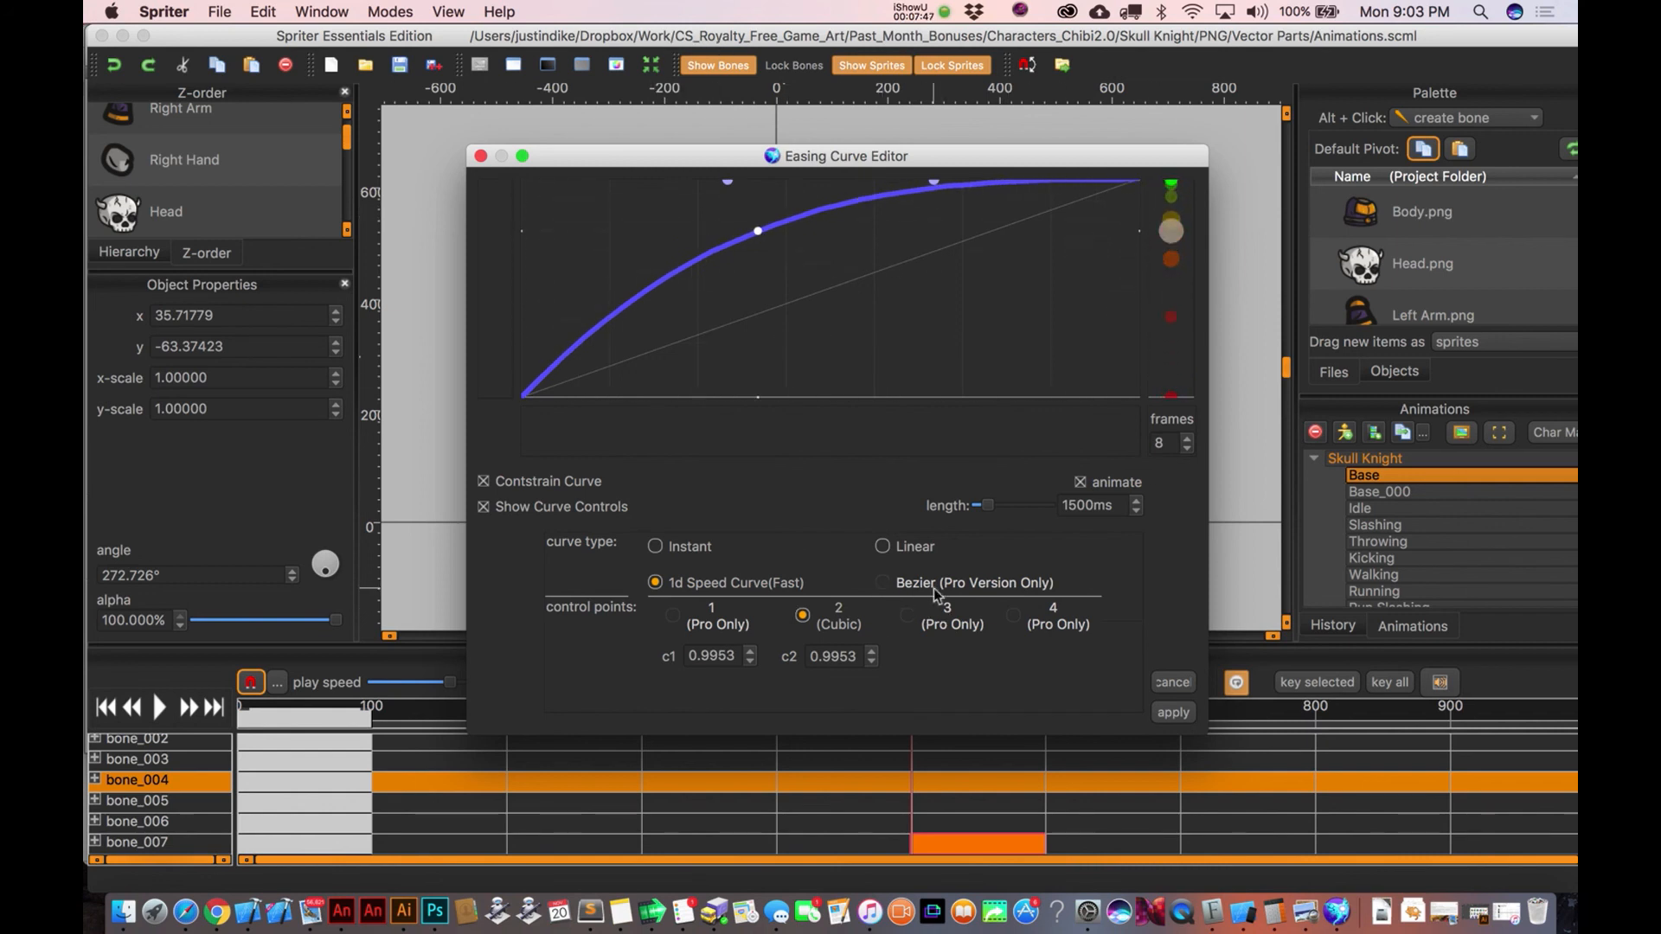
pyautogui.click(1171, 712)
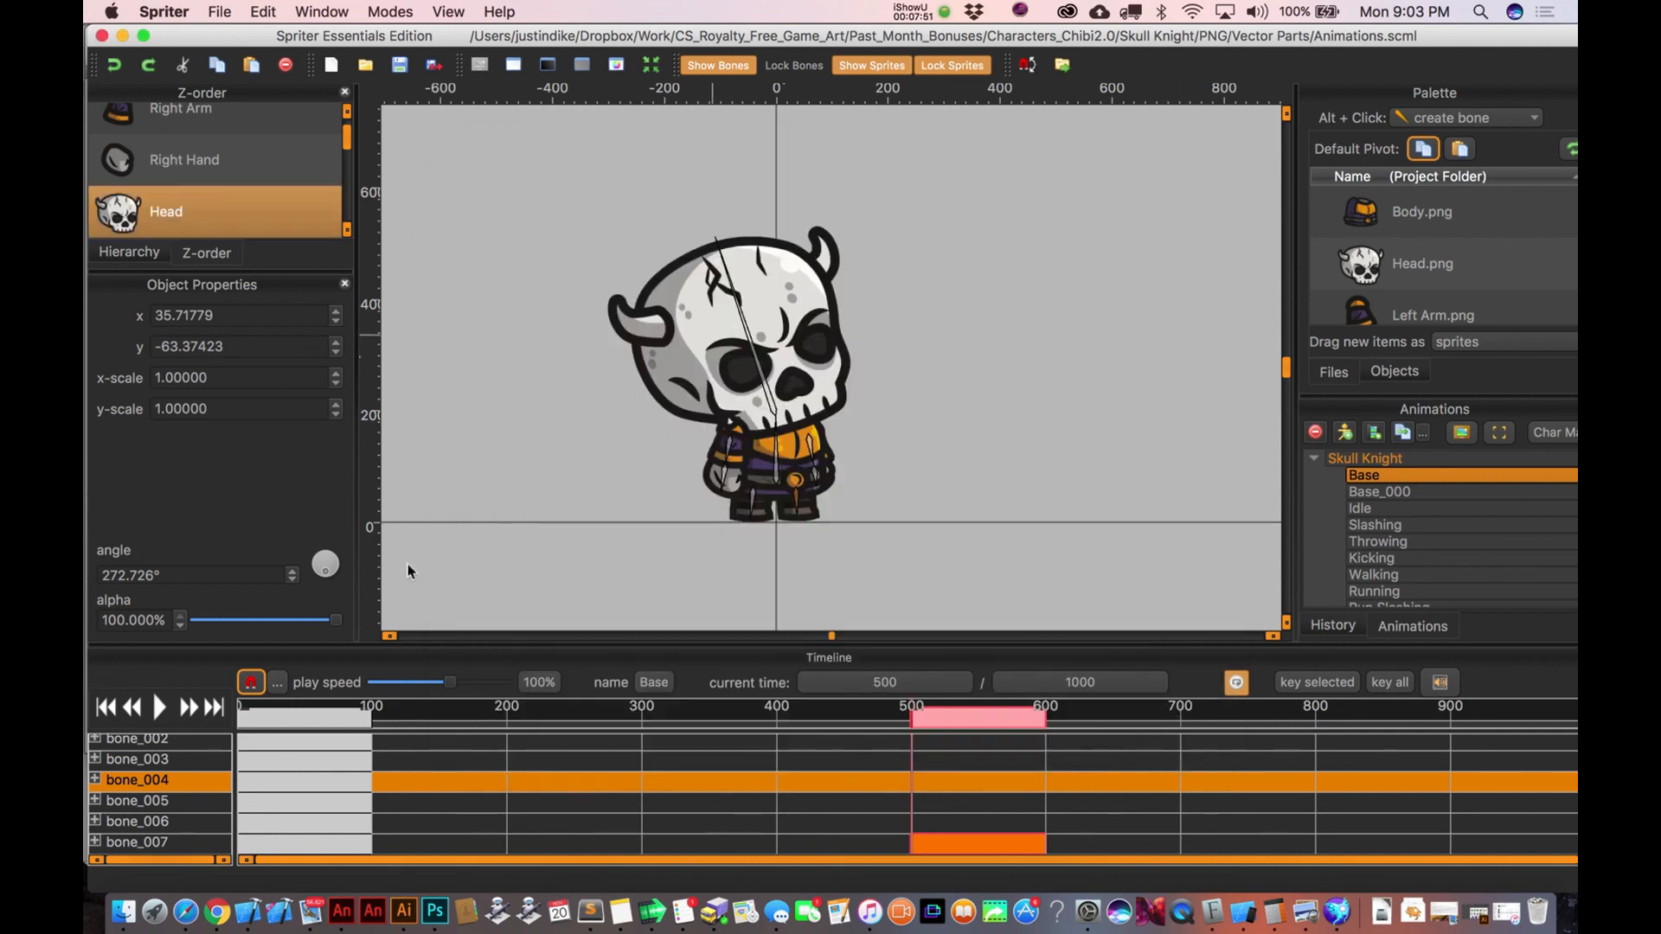
pyautogui.click(159, 709)
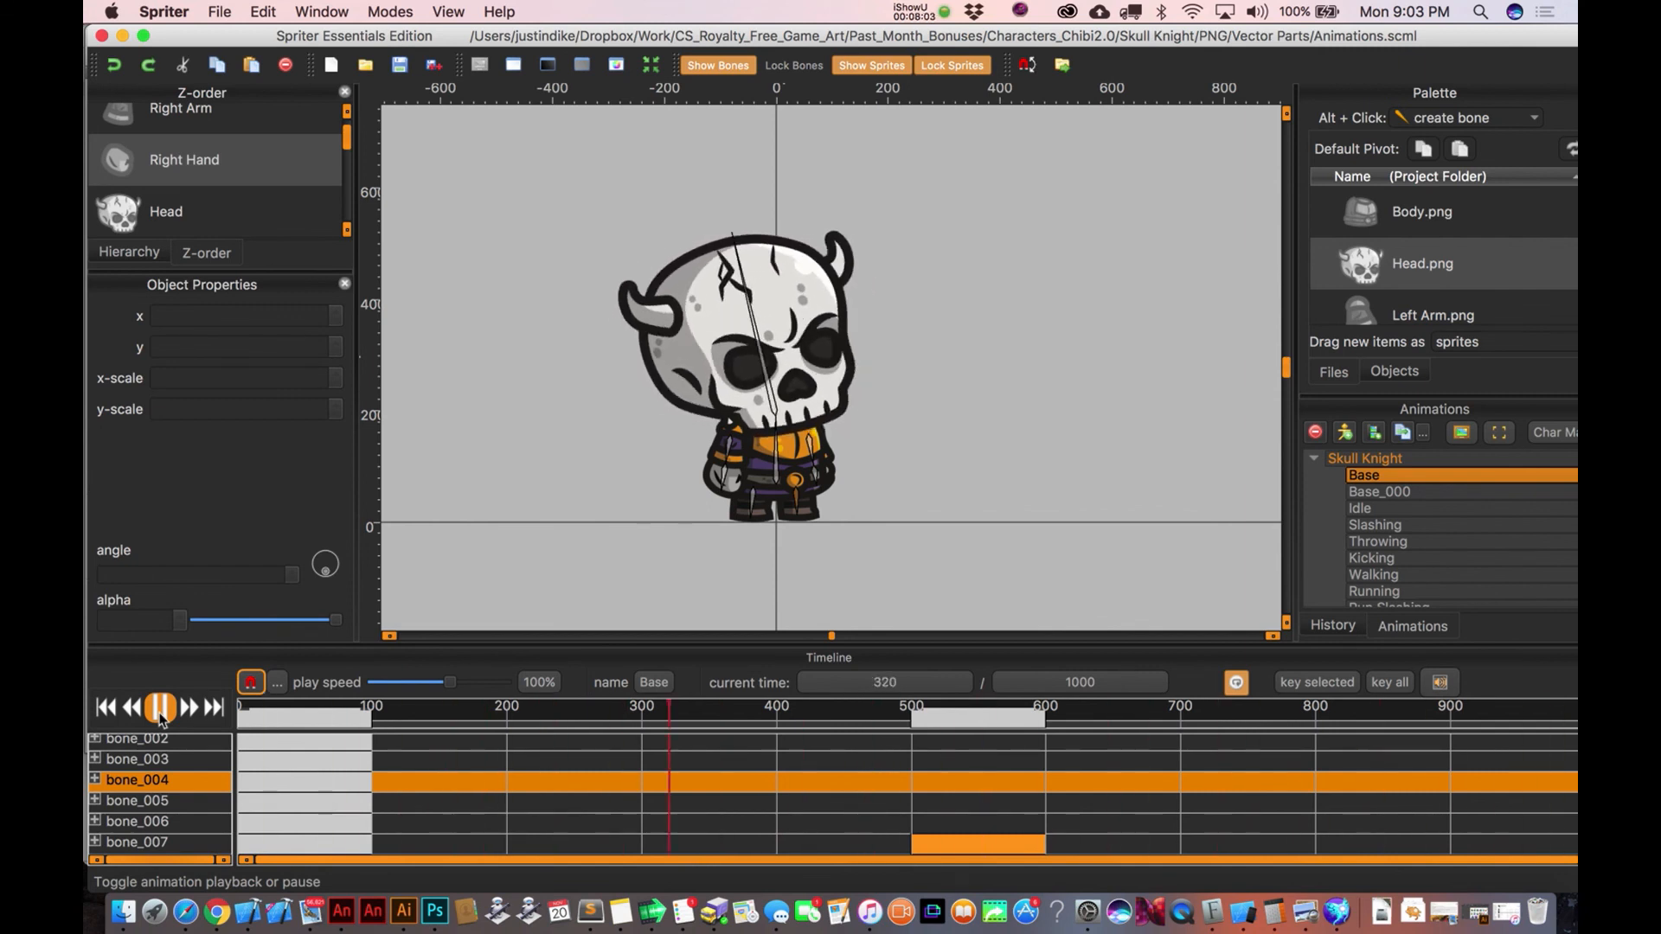
pyautogui.click(160, 713)
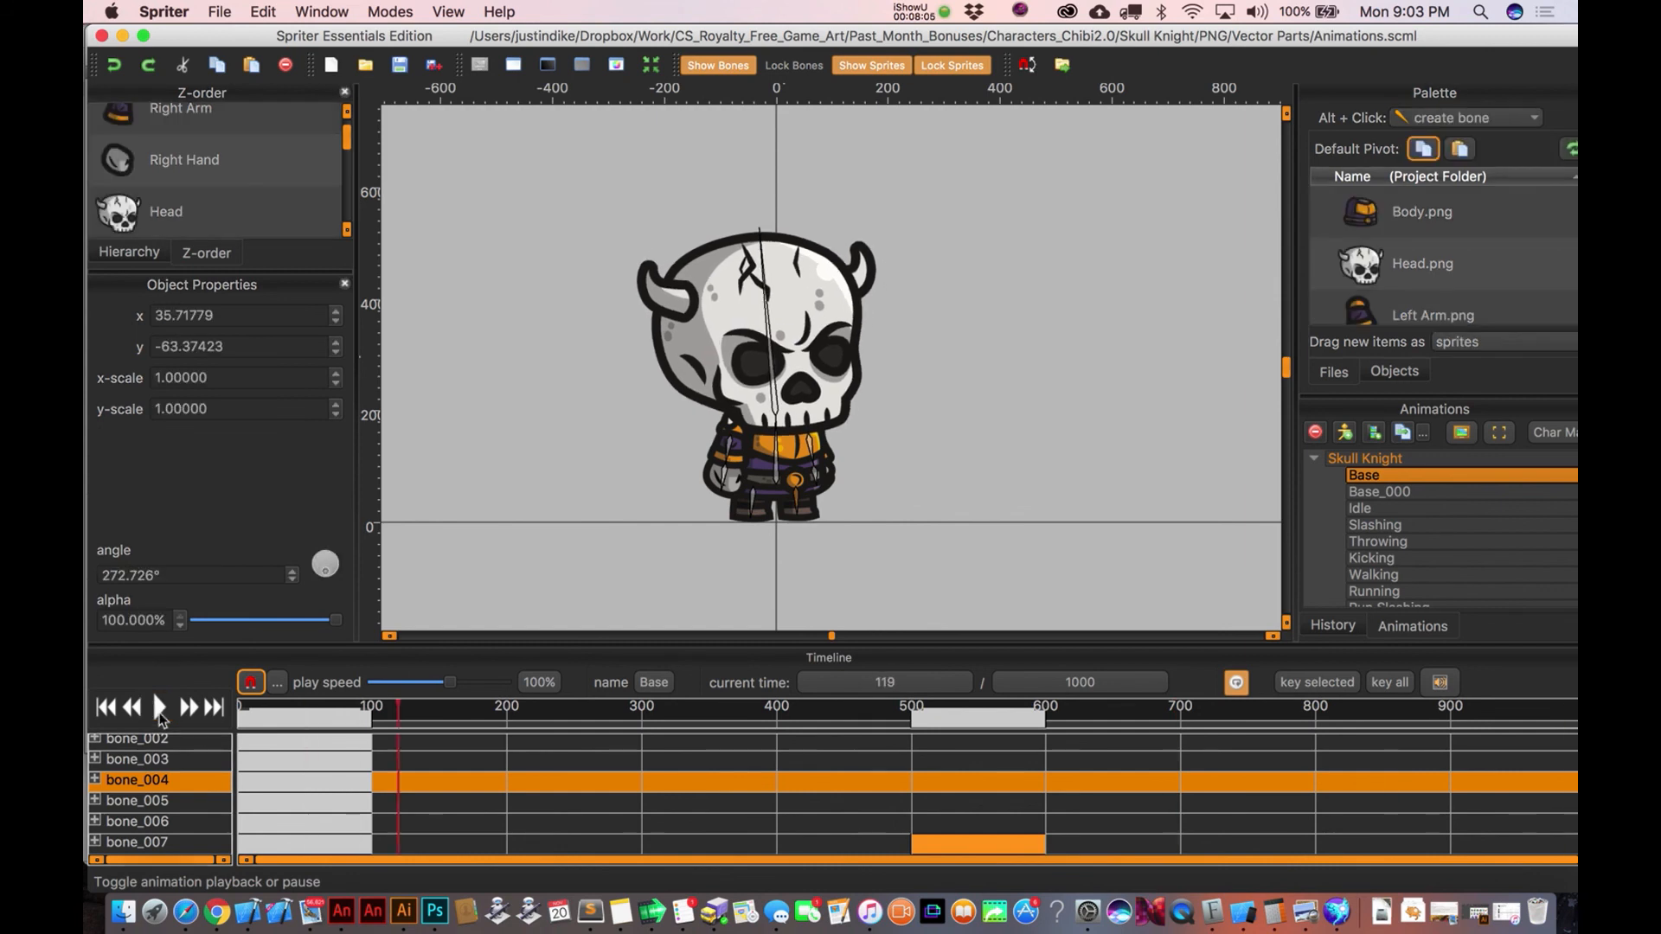
# Open the PNG/GIF export settings for the Base animation and set the frame rate to 10 fps.
pyautogui.click(220, 12)
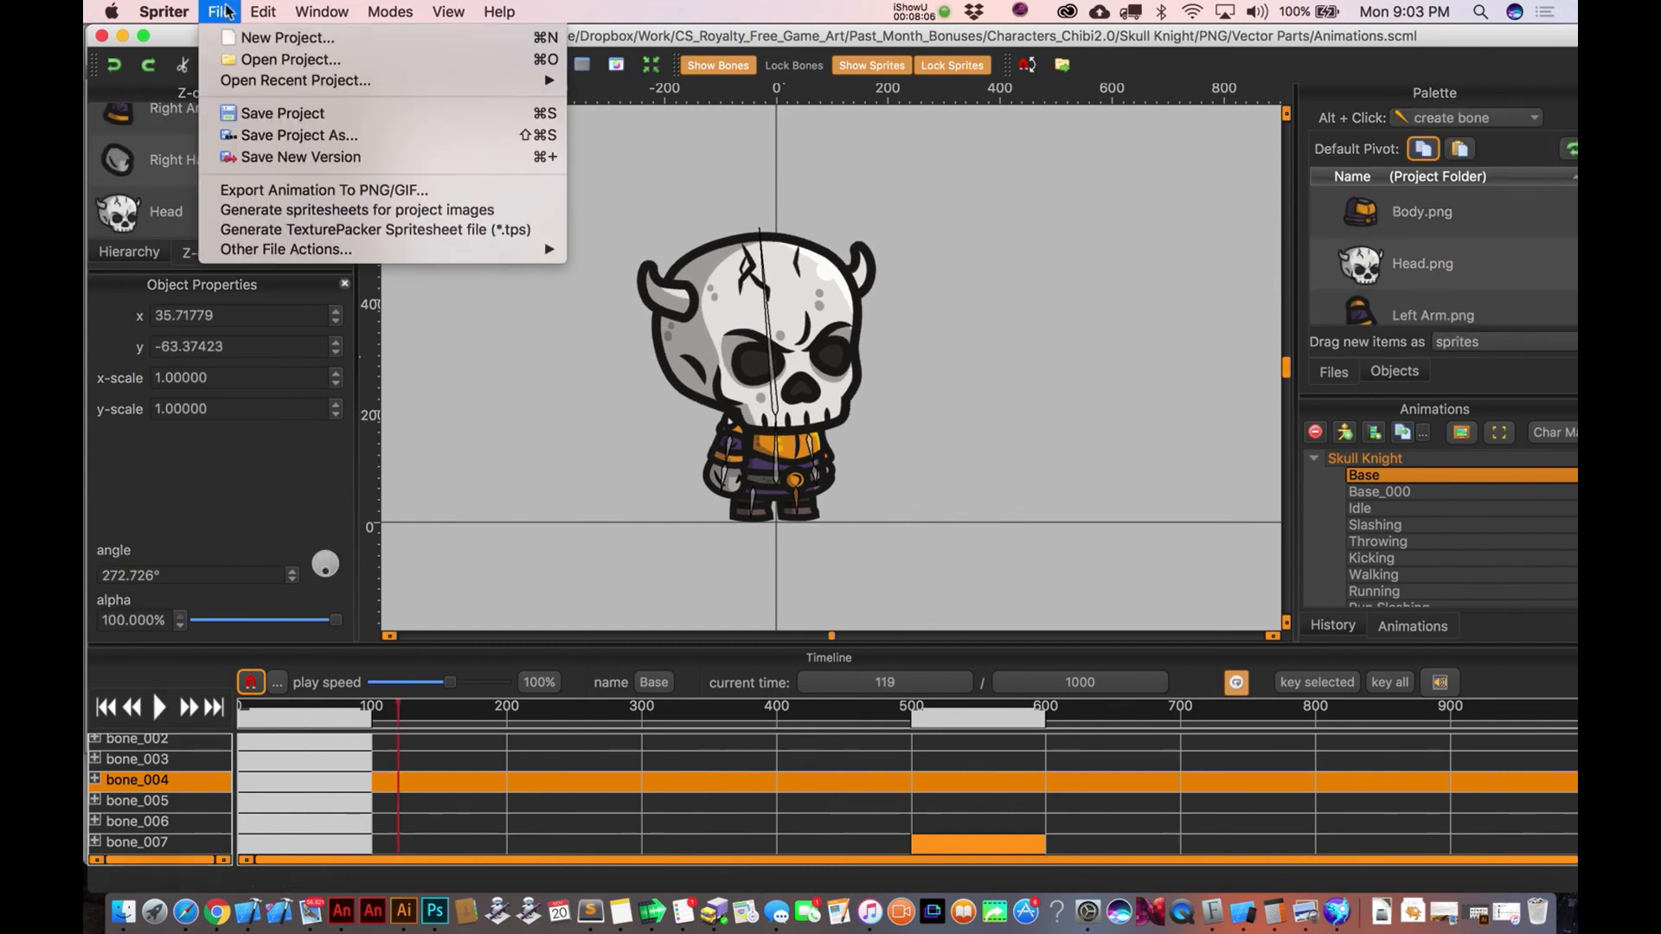
pyautogui.click(253, 188)
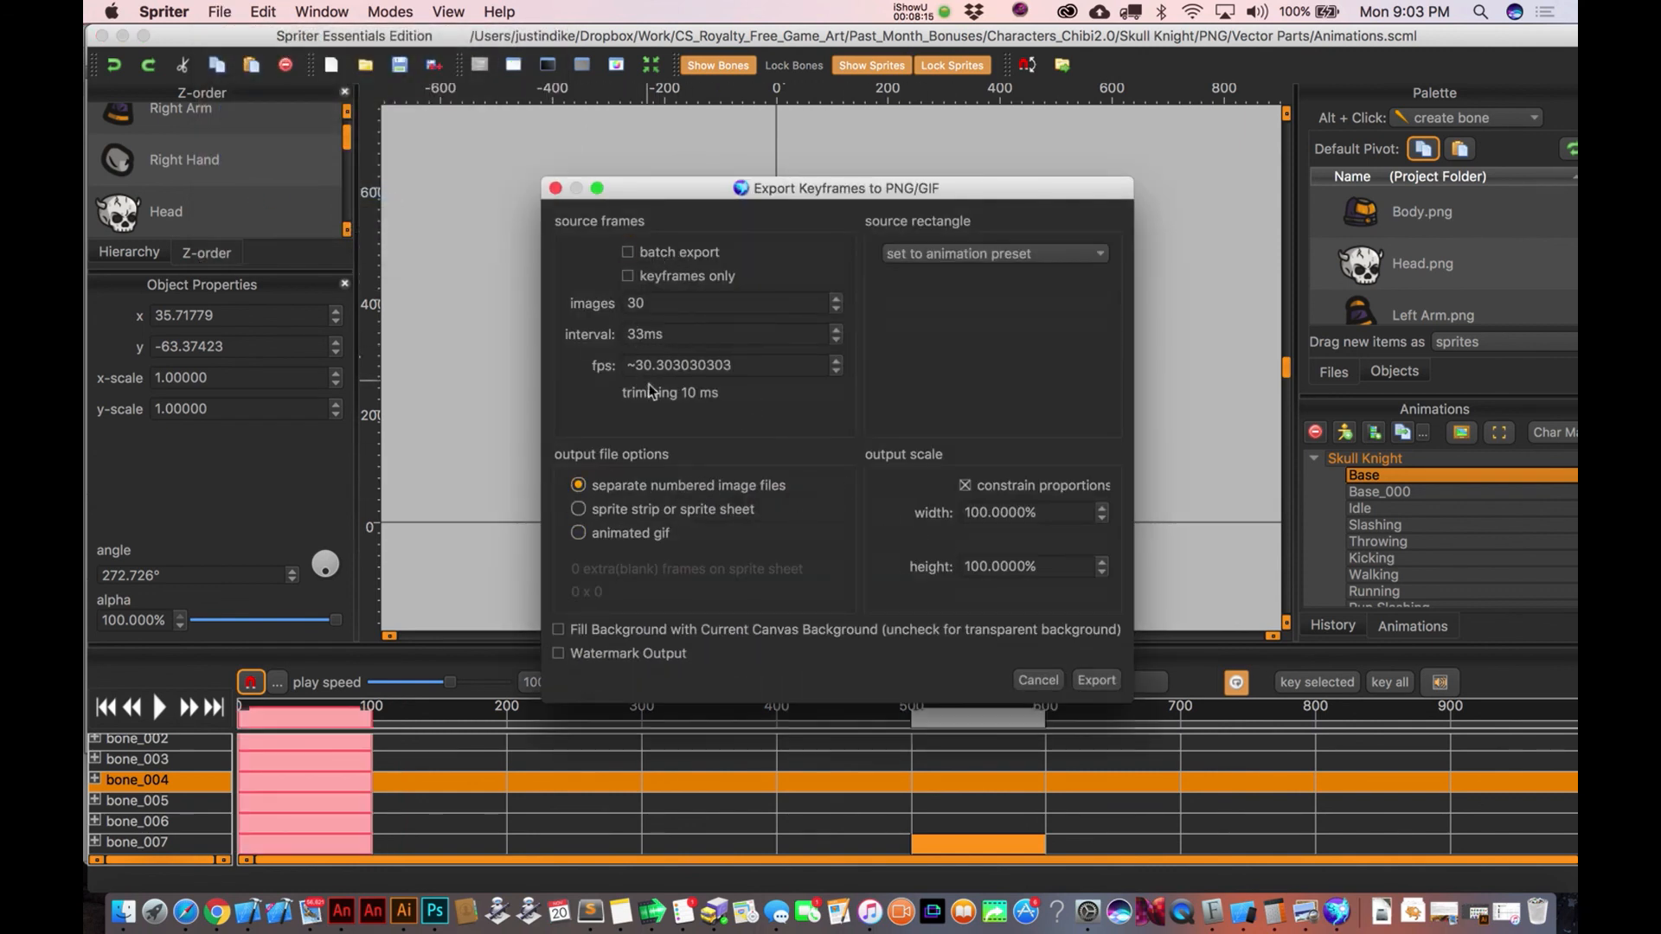
pyautogui.tripleClick(744, 363)
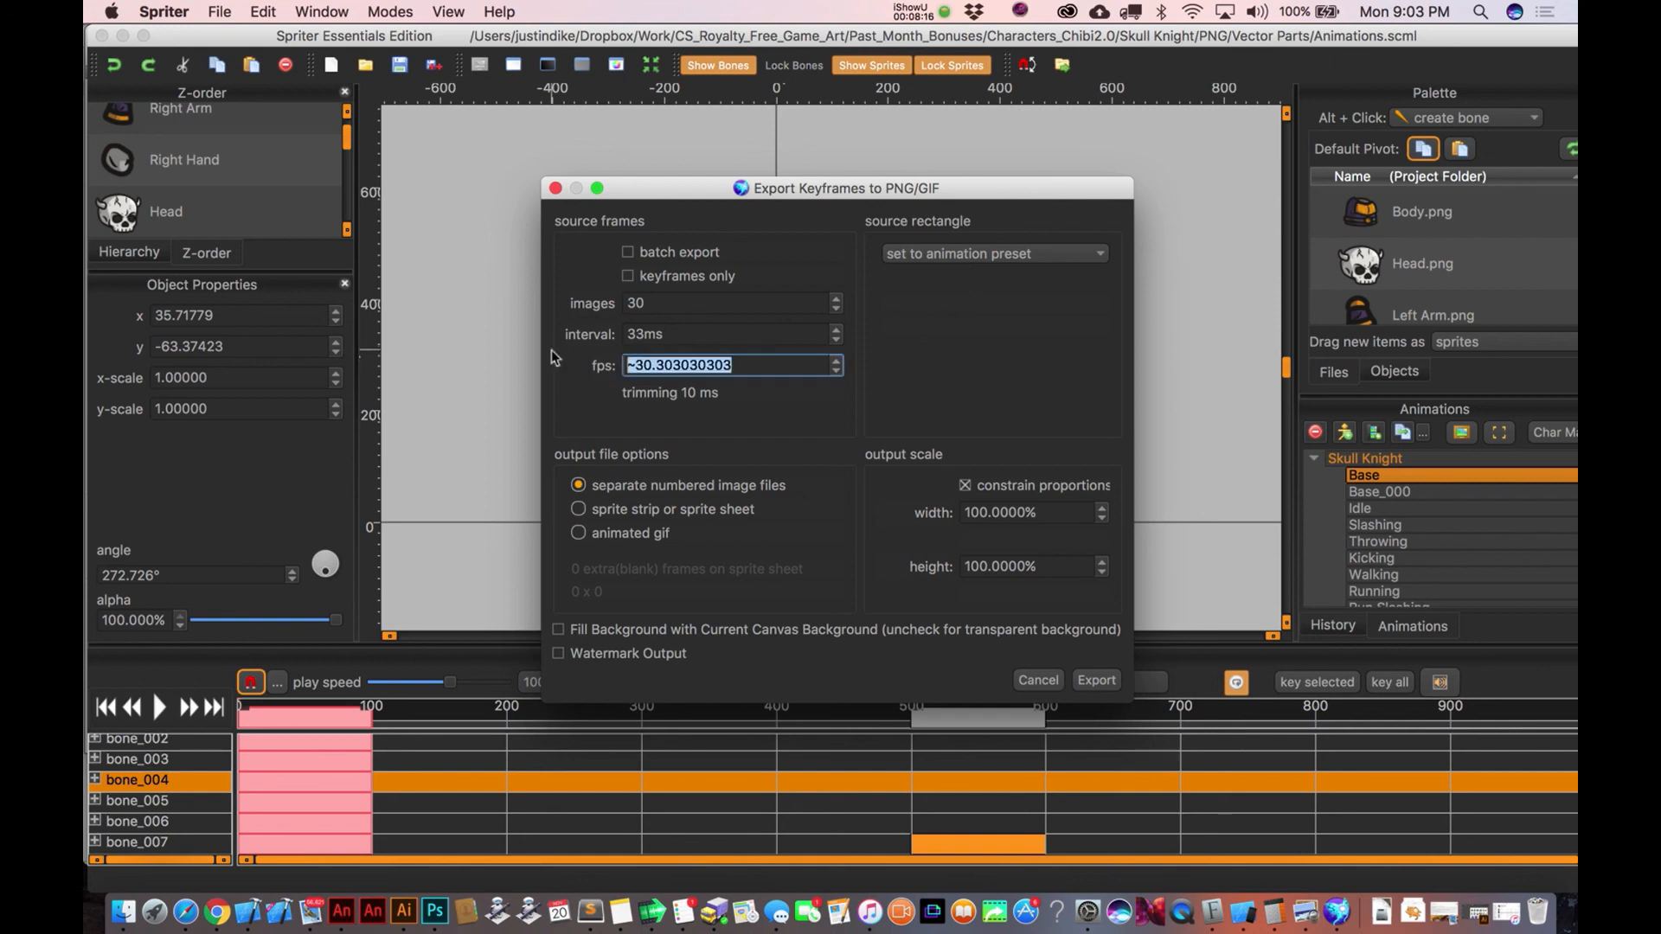
pyautogui.click(632, 365)
pyautogui.write('10')
pyautogui.press('Tab')
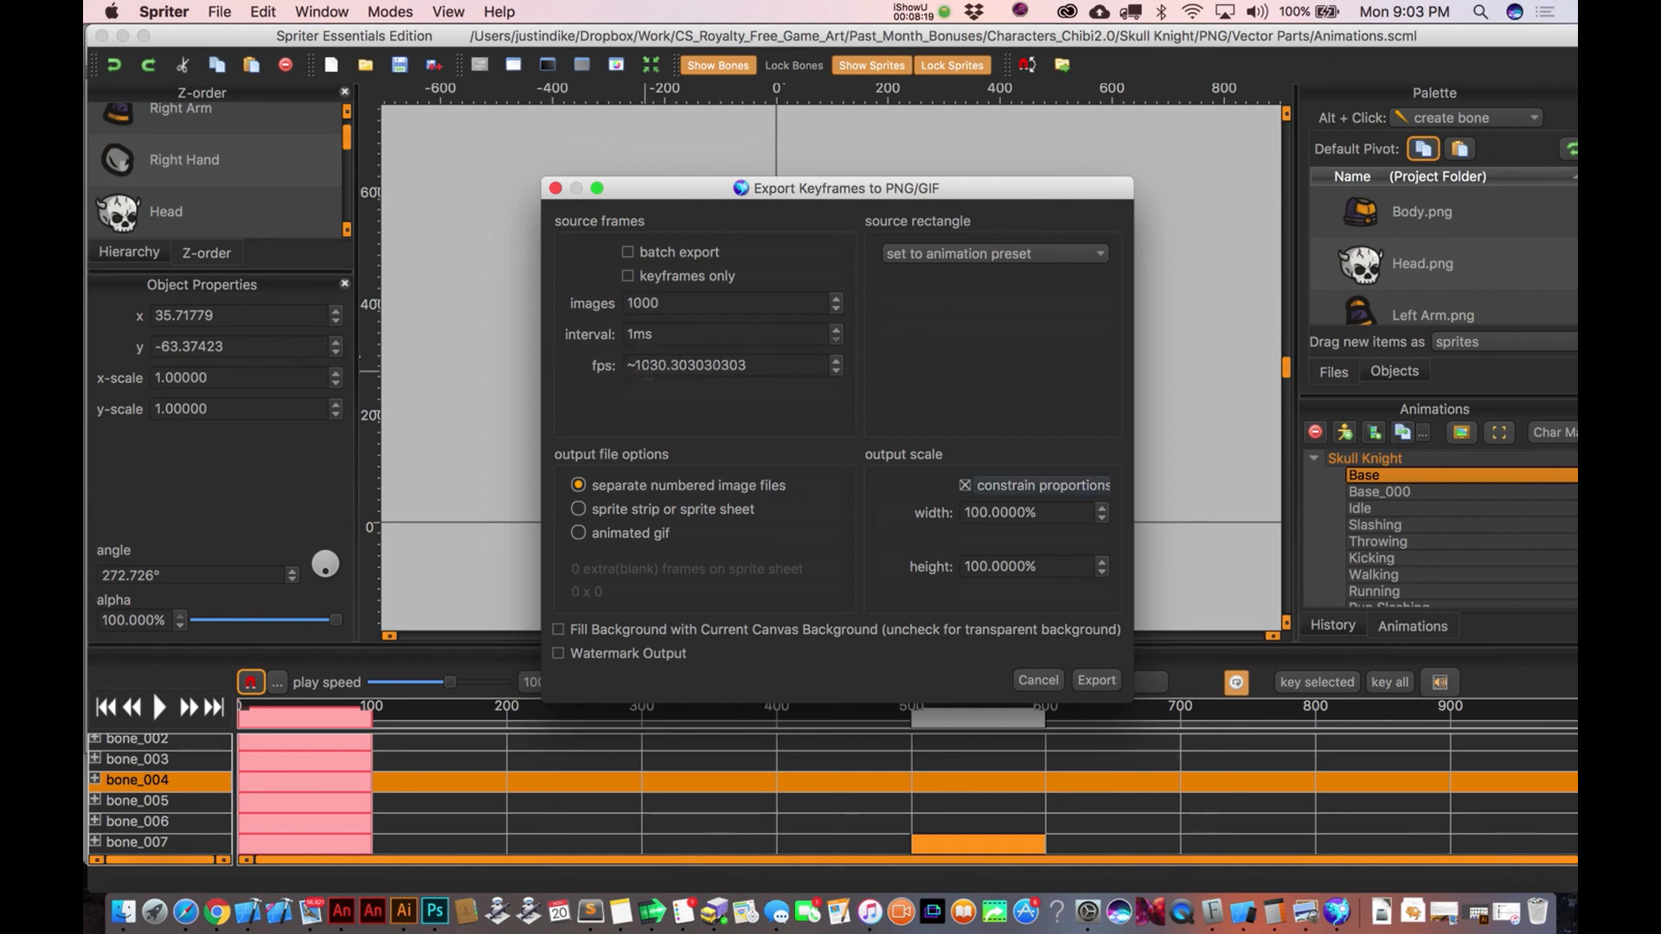
pyautogui.moveTo(647, 370); pyautogui.dragTo(839, 377)
pyautogui.press('BackSpace')
pyautogui.press('Tab')
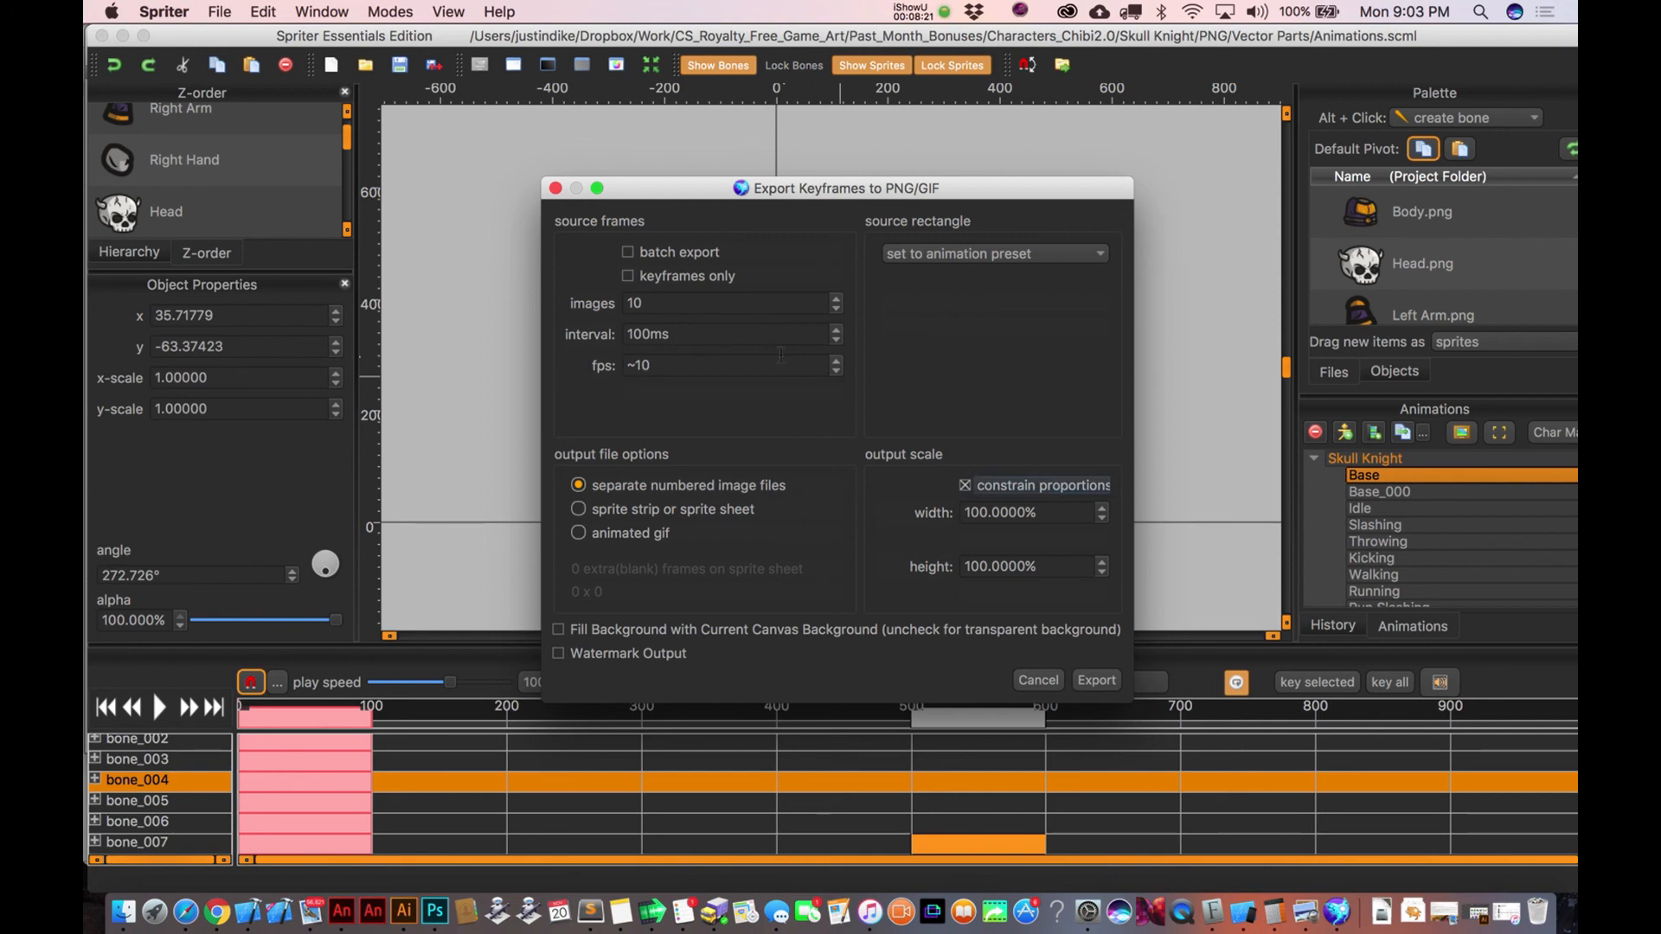
# Try the batch export option, close the export settings without exporting, and look through the animations list.
pyautogui.doubleClick(631, 302)
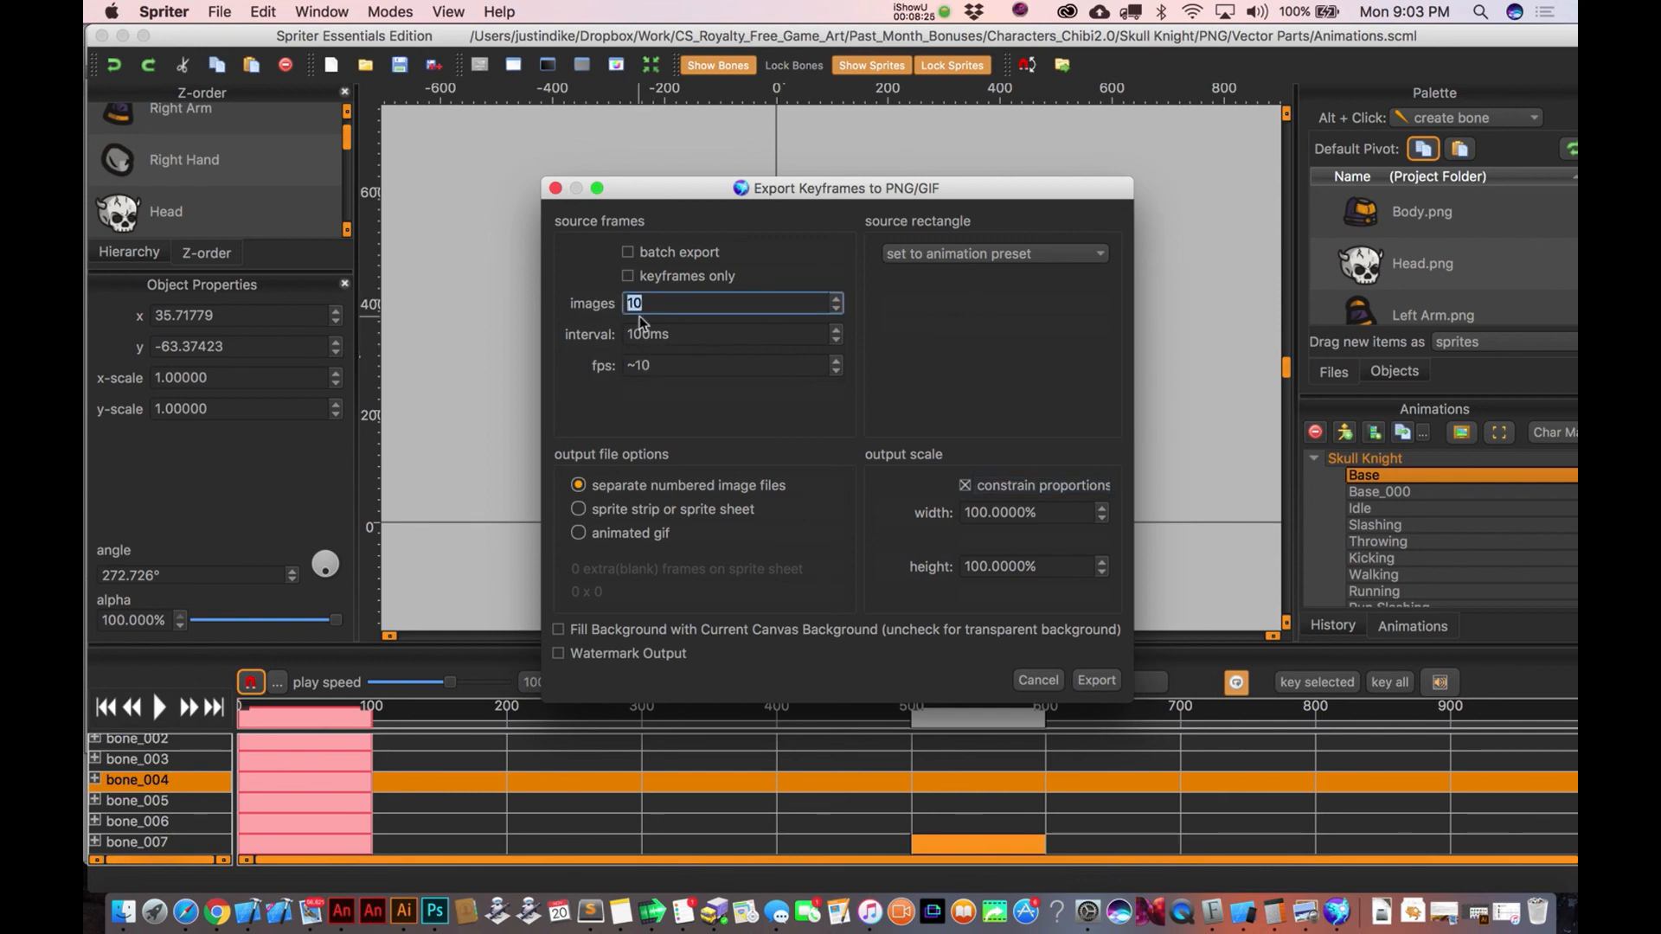
pyautogui.click(629, 252)
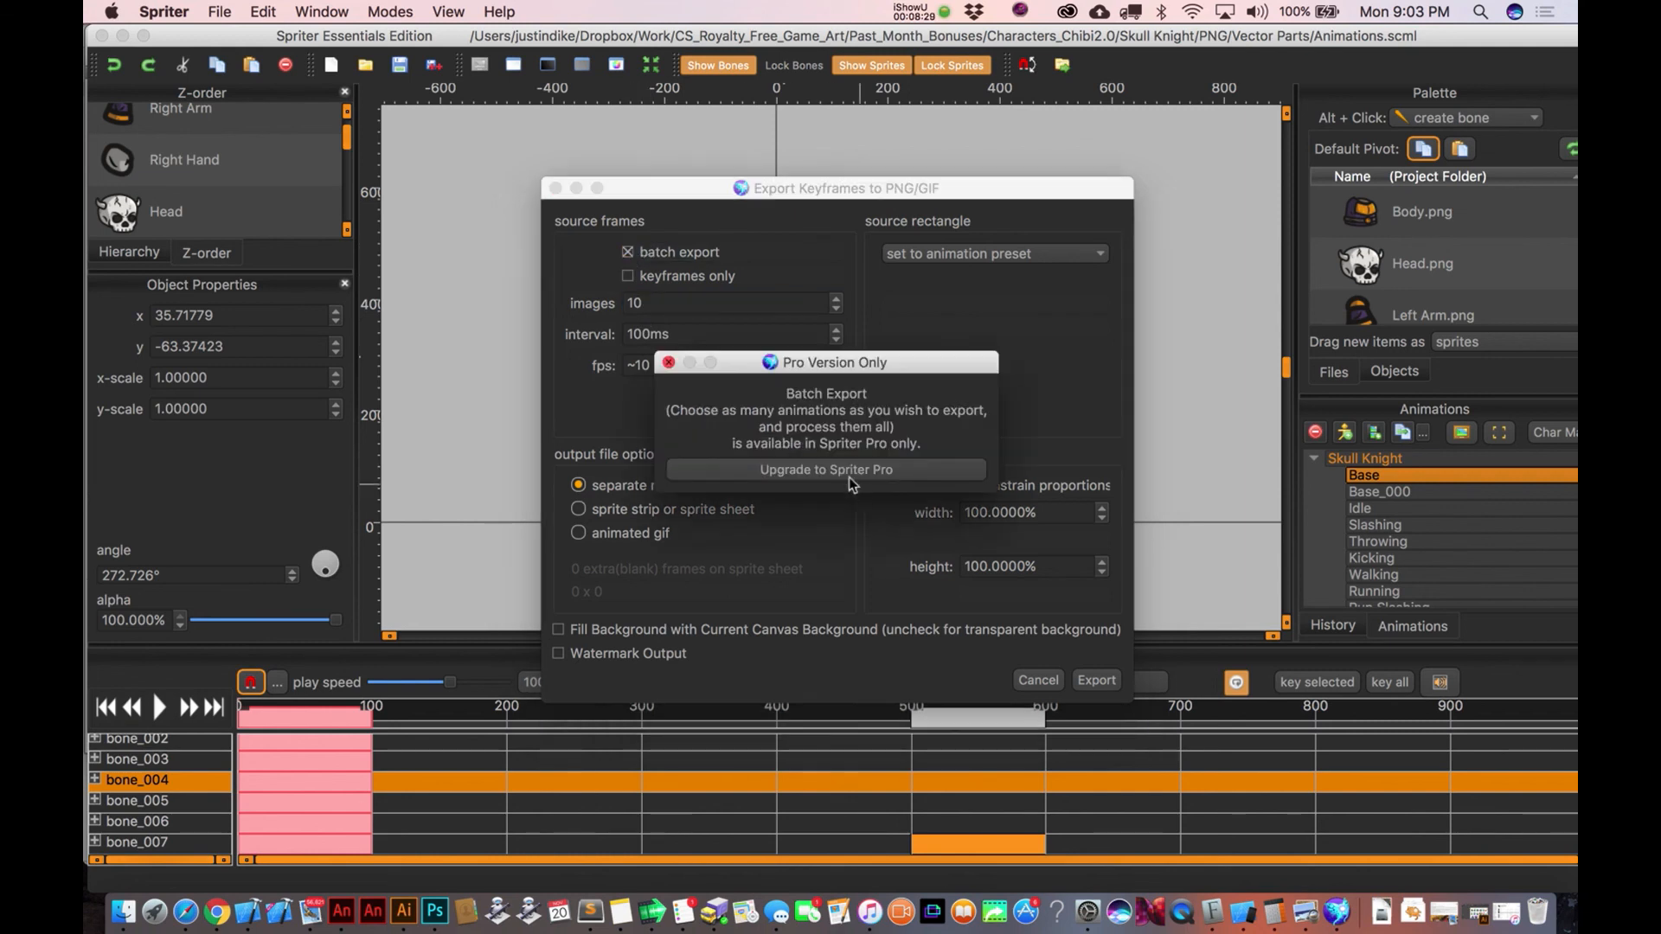
pyautogui.click(669, 363)
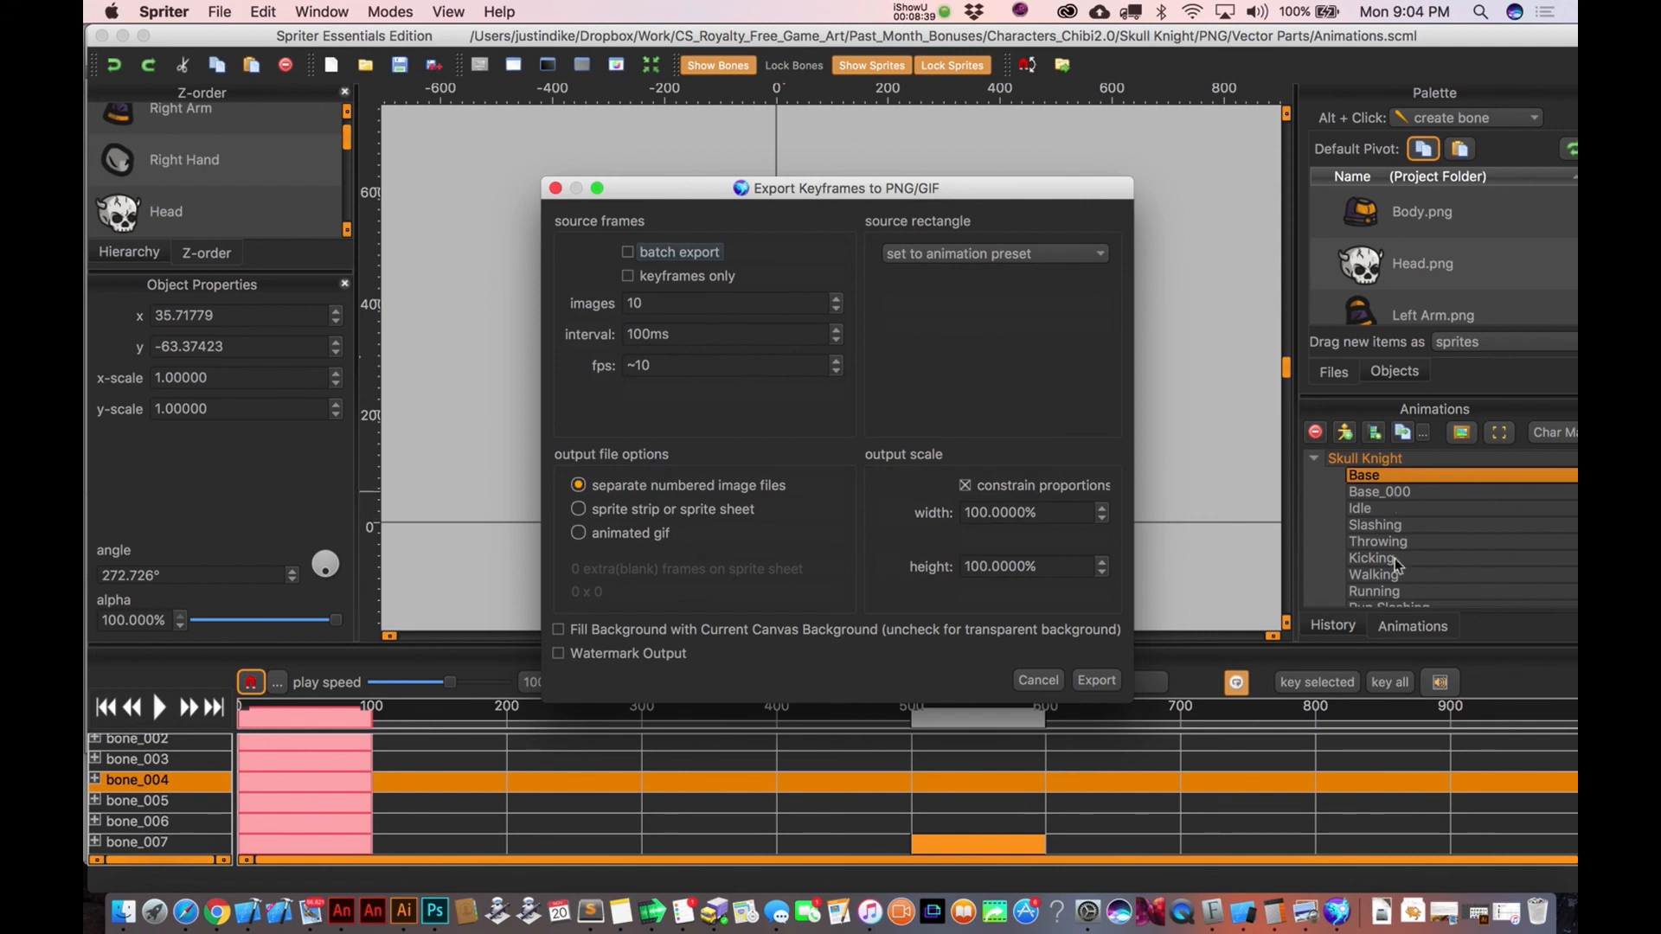
pyautogui.click(555, 188)
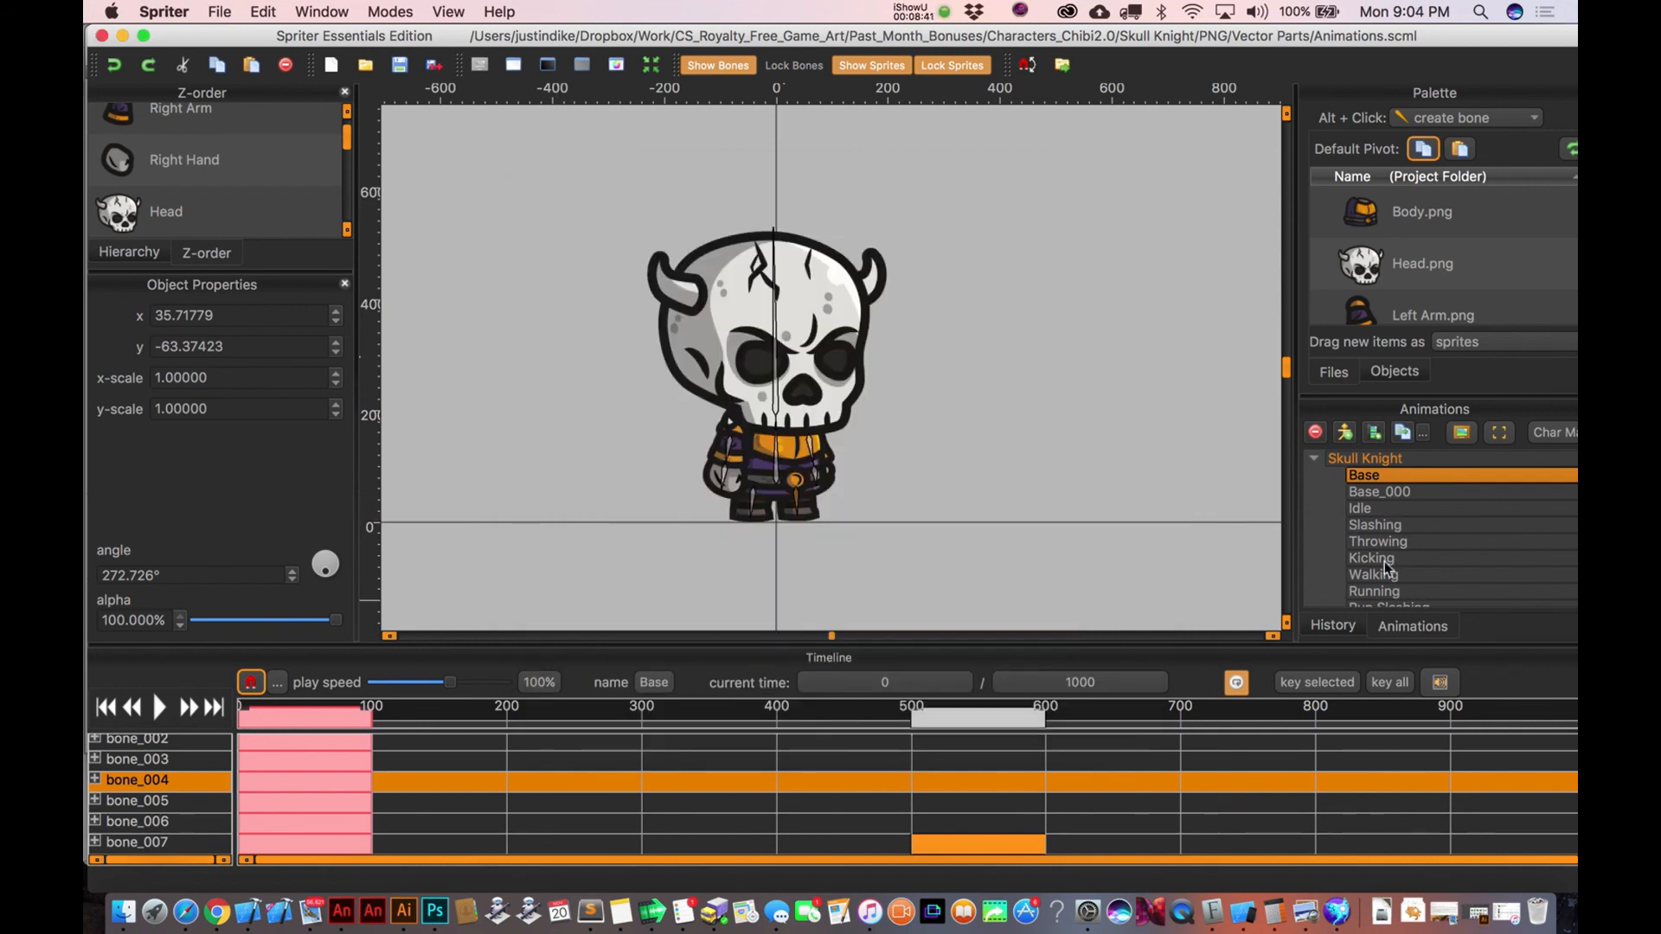
pyautogui.scroll(-3, 1386, 519)
pyautogui.scroll(5, 1387, 519)
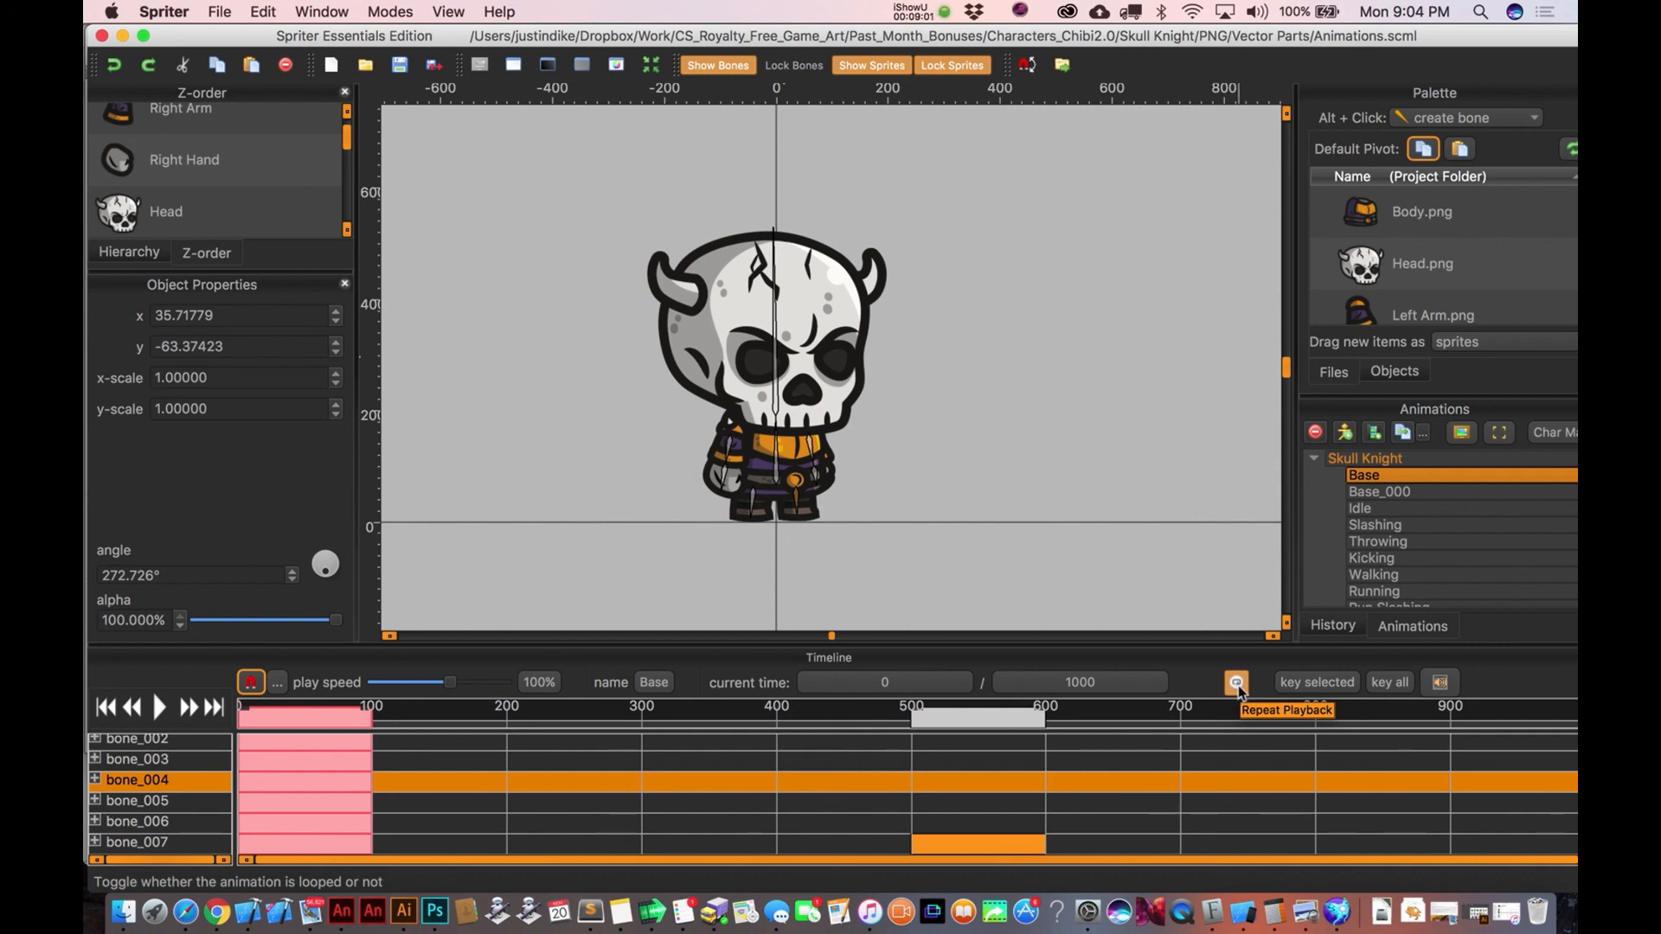
# Rename the Base animation to Base2.
pyautogui.doubleClick(656, 682)
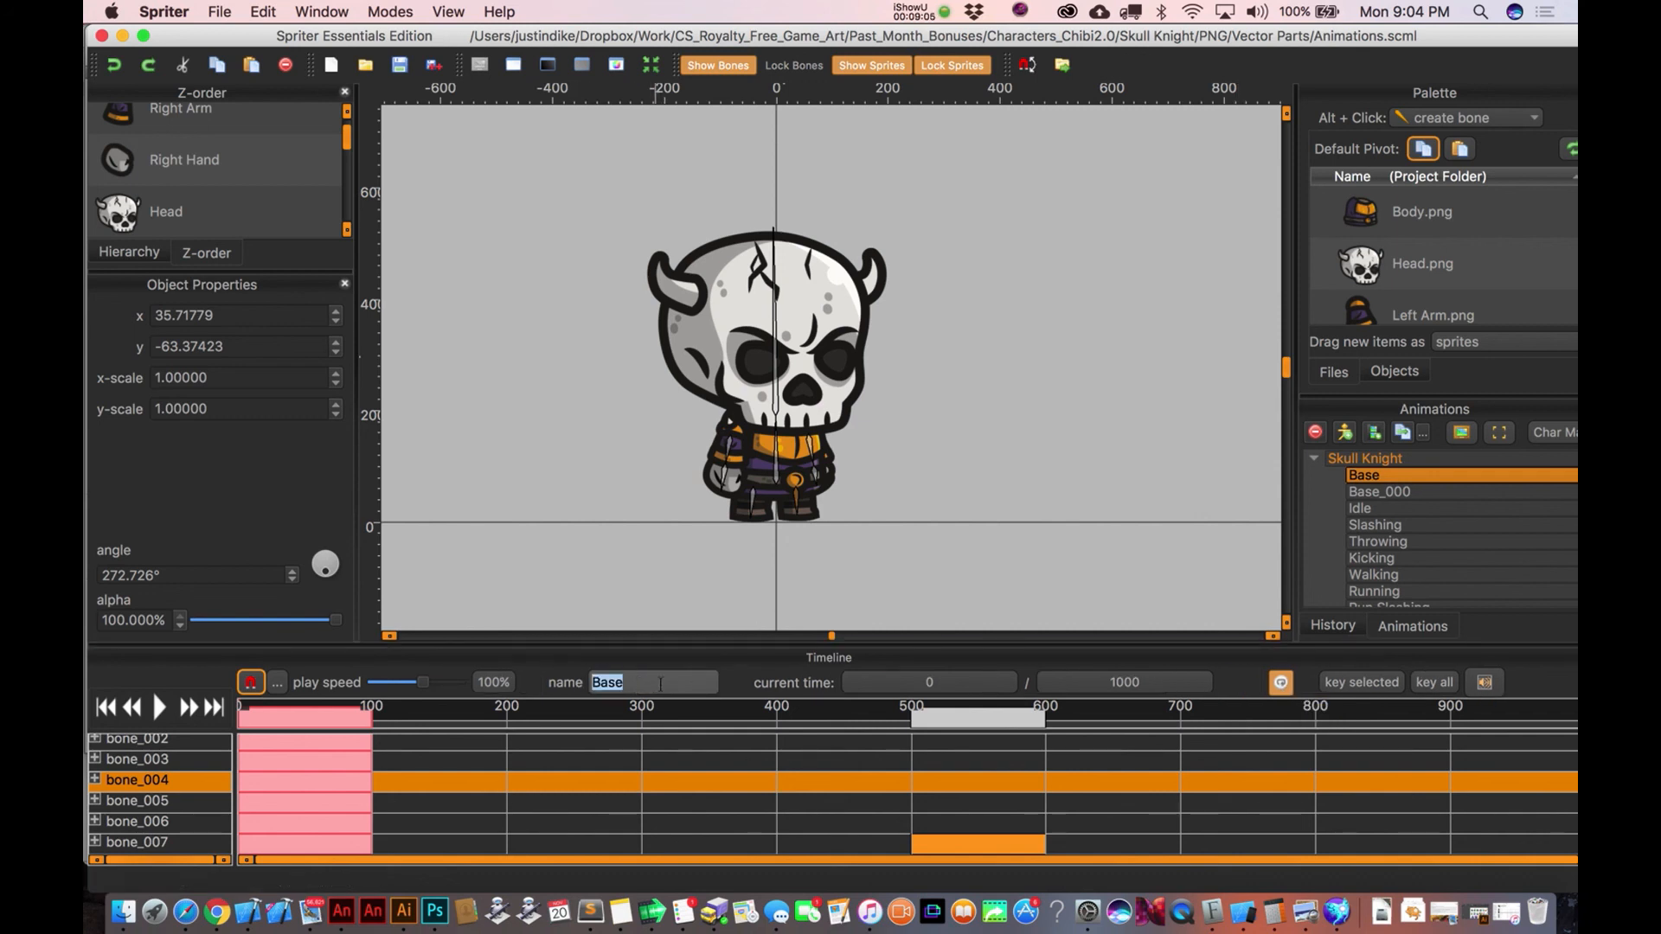
pyautogui.write('Base2')
pyautogui.press('Return')
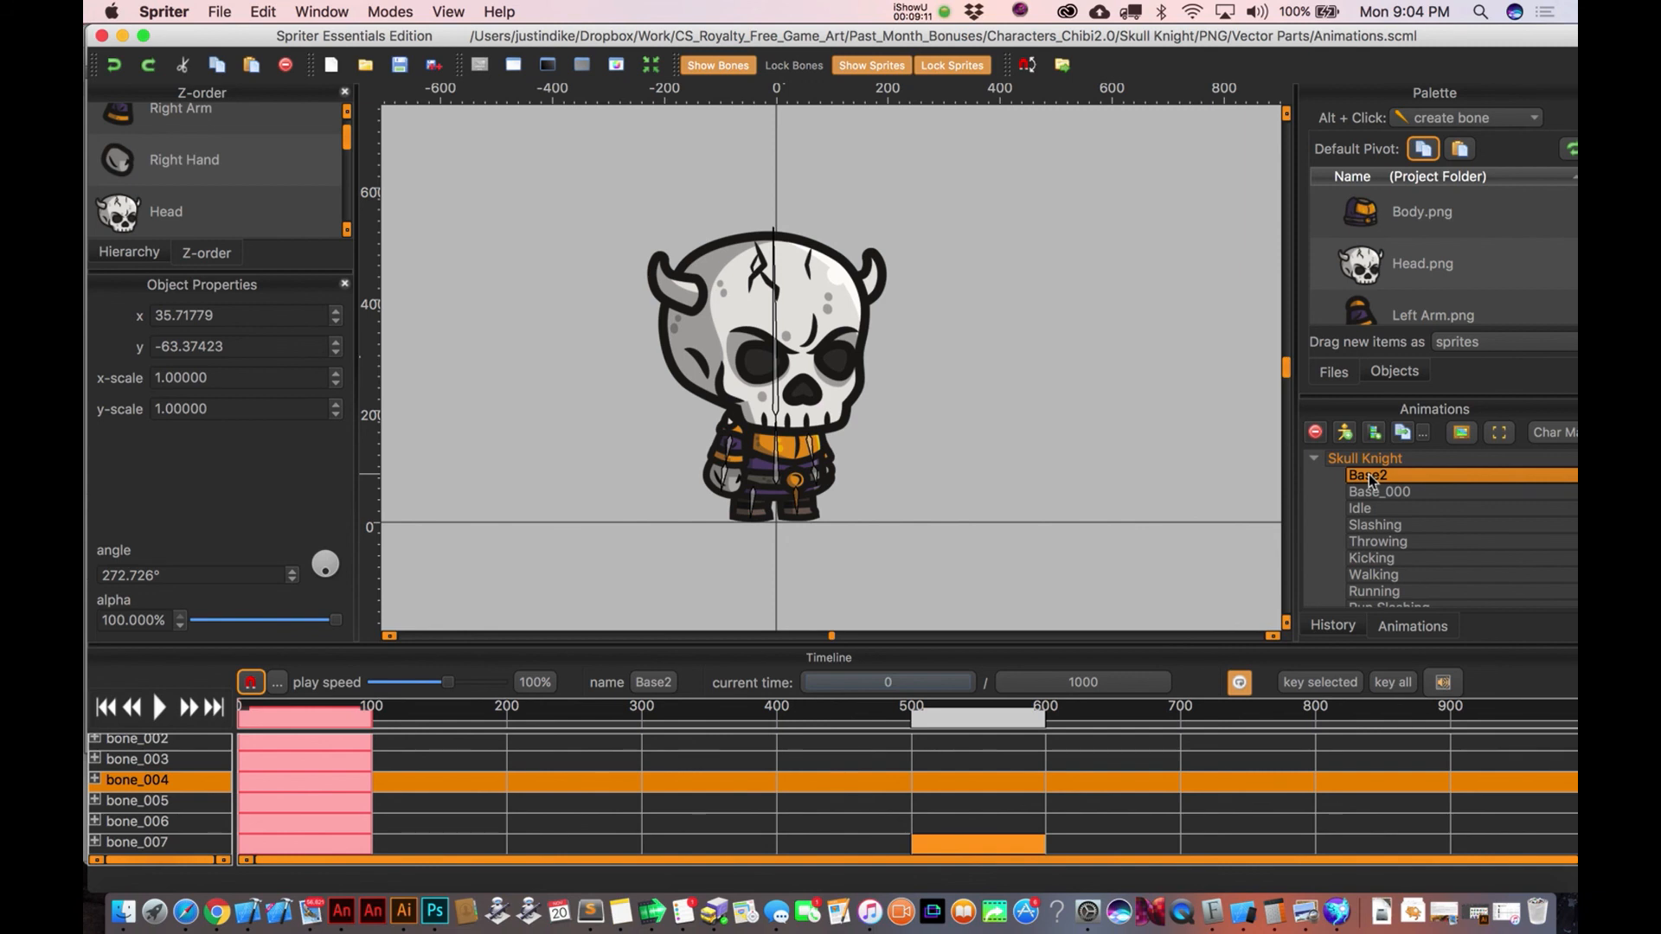
pyautogui.click(1441, 324)
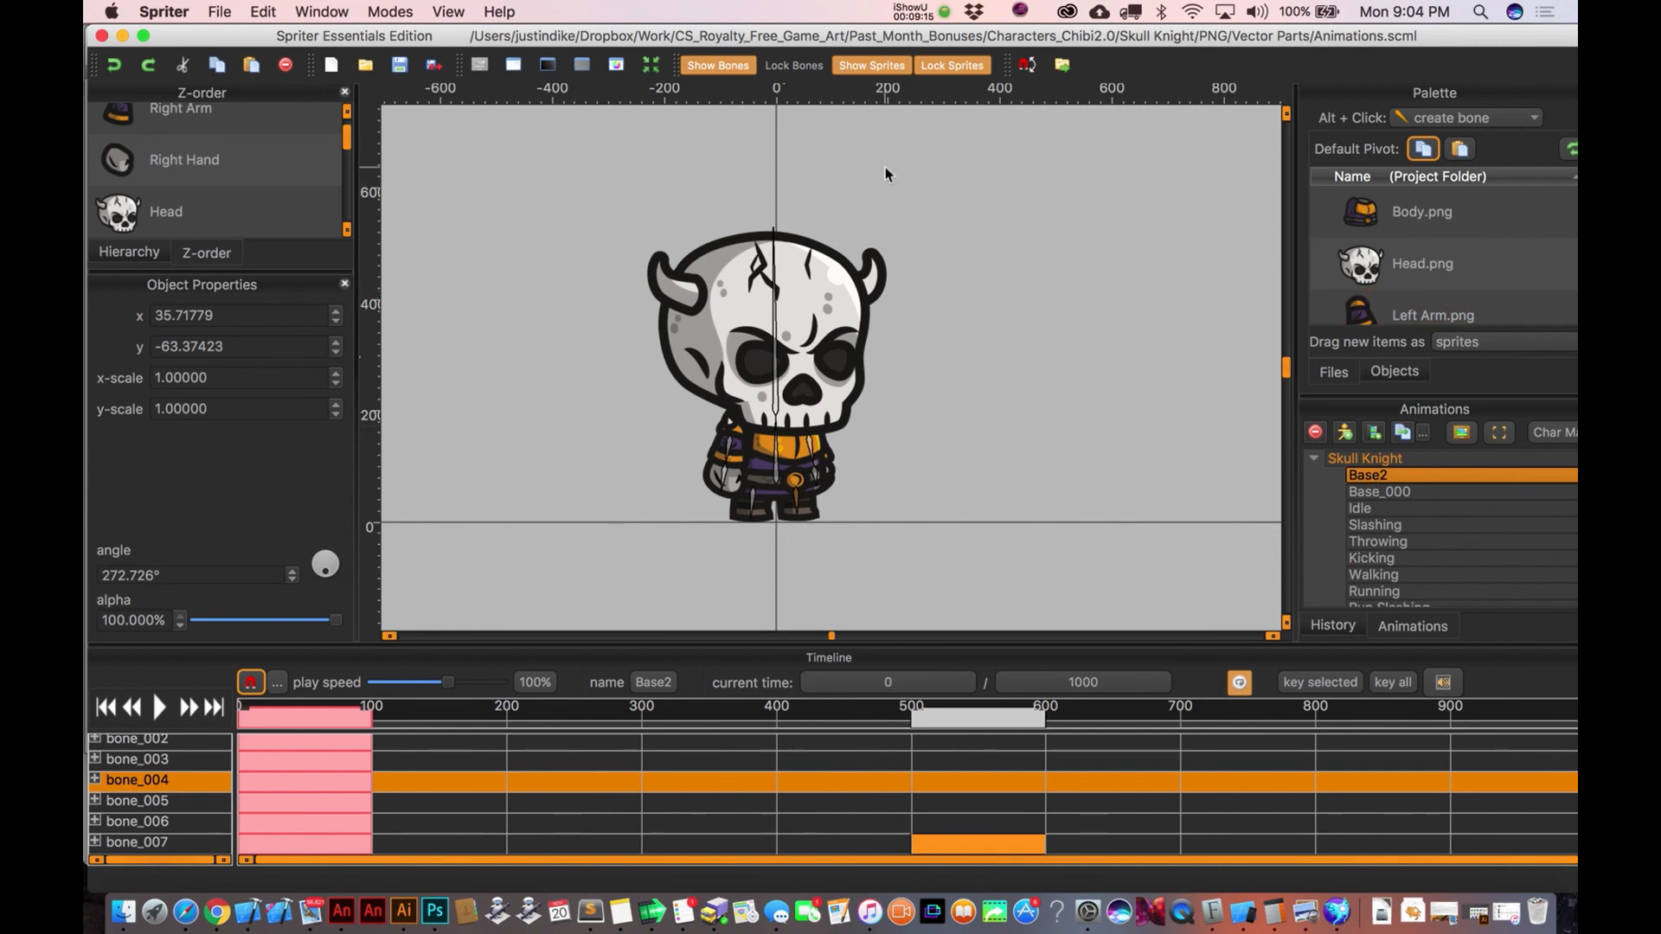
# Set the timeline ruler units to Snapping Frames in the timeline snapping options.
pyautogui.click(694, 258)
pyautogui.click(278, 684)
pyautogui.click(699, 553)
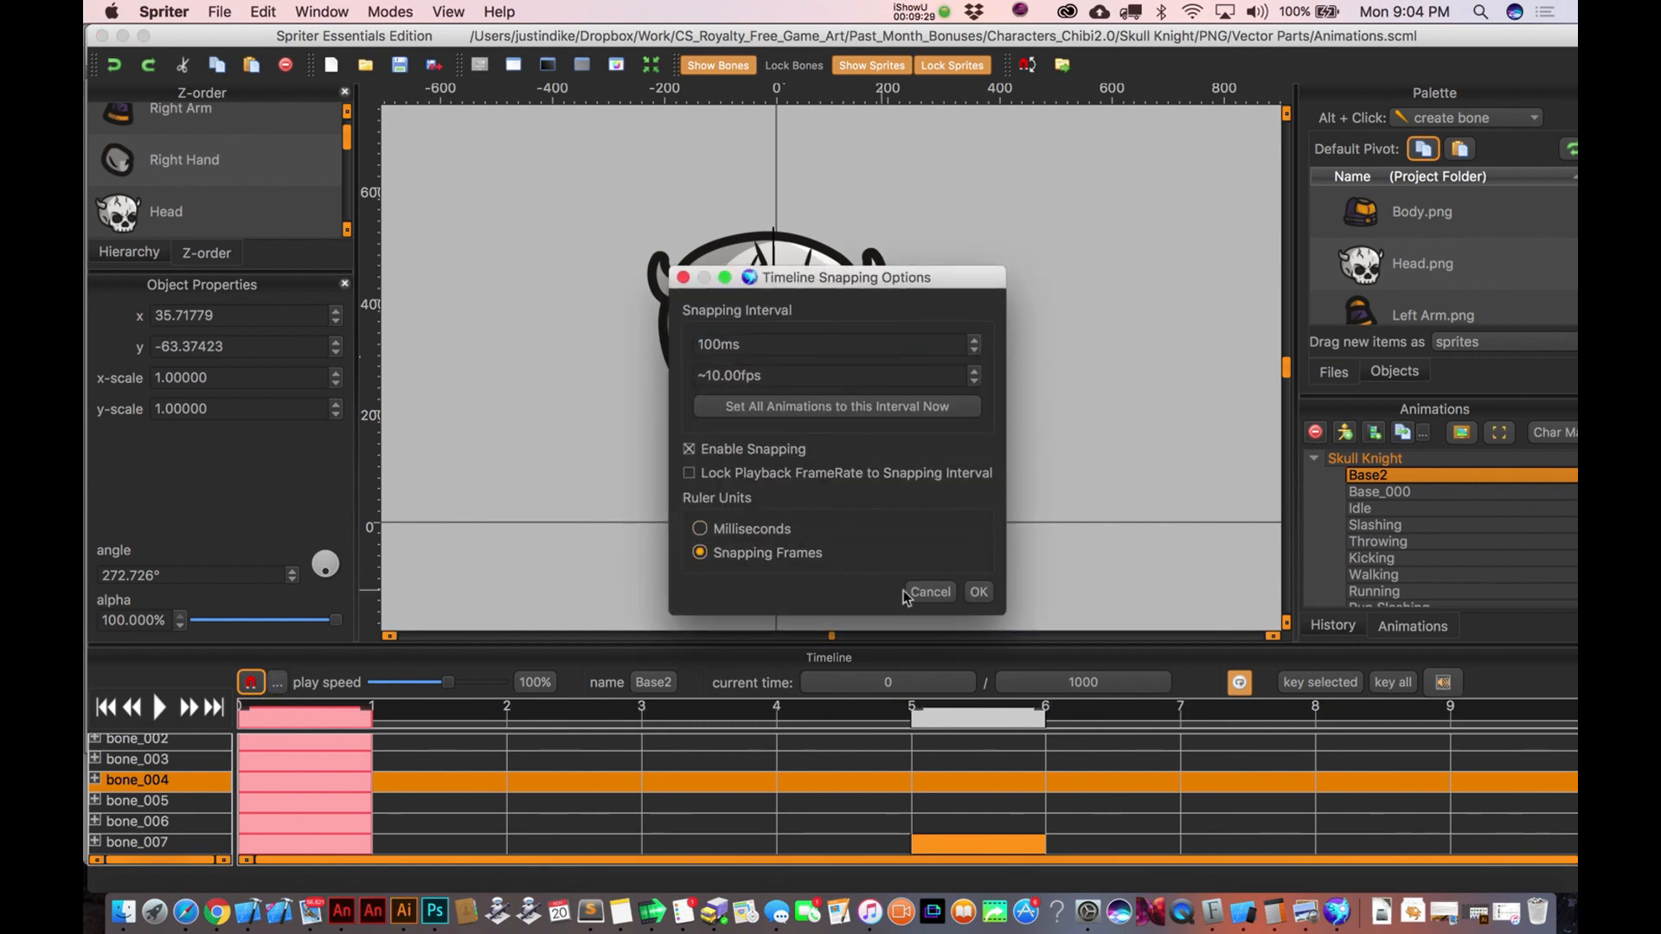
pyautogui.click(977, 594)
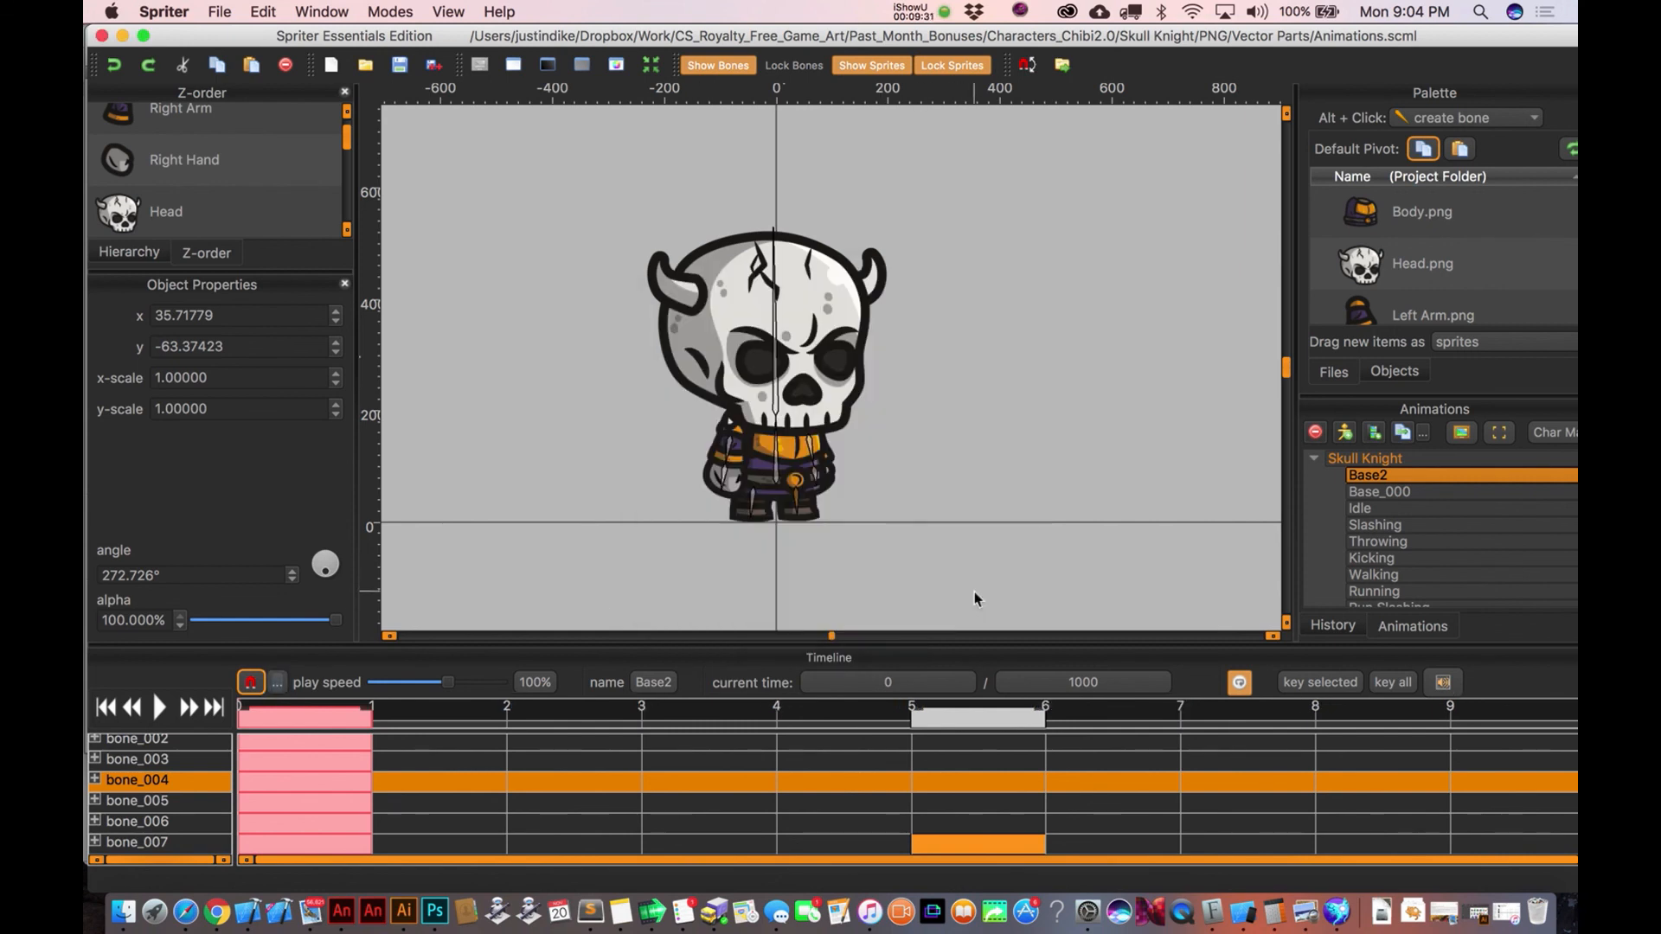